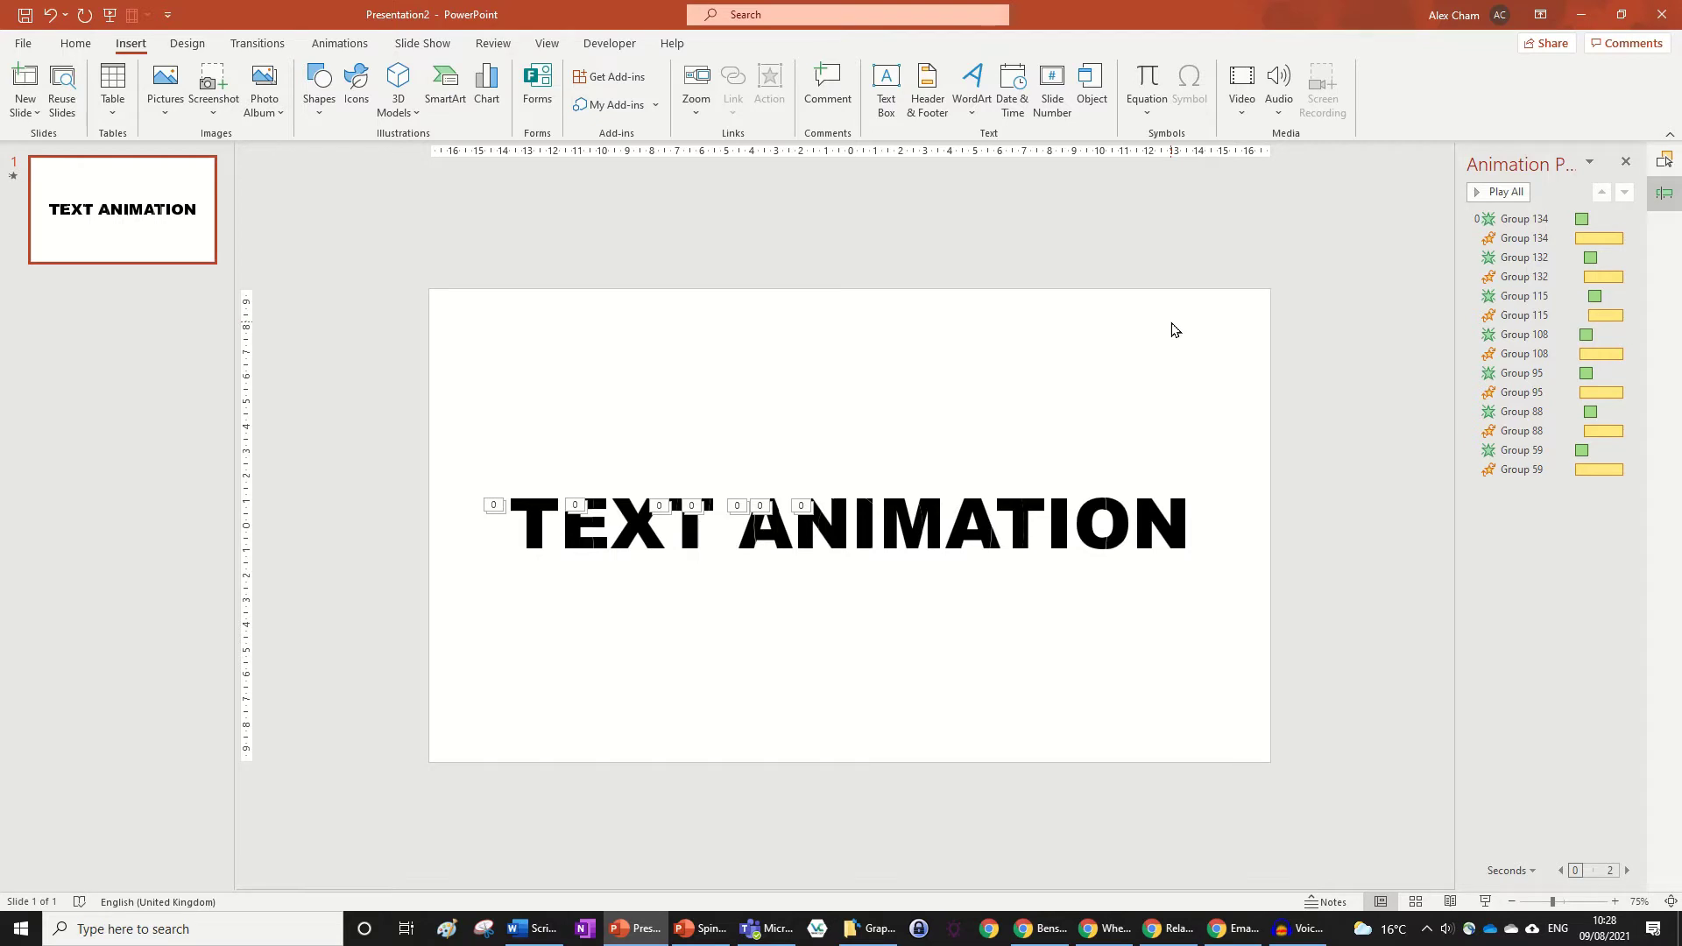
Preview the finished ring-fragment text animation with Play All.
click(1498, 194)
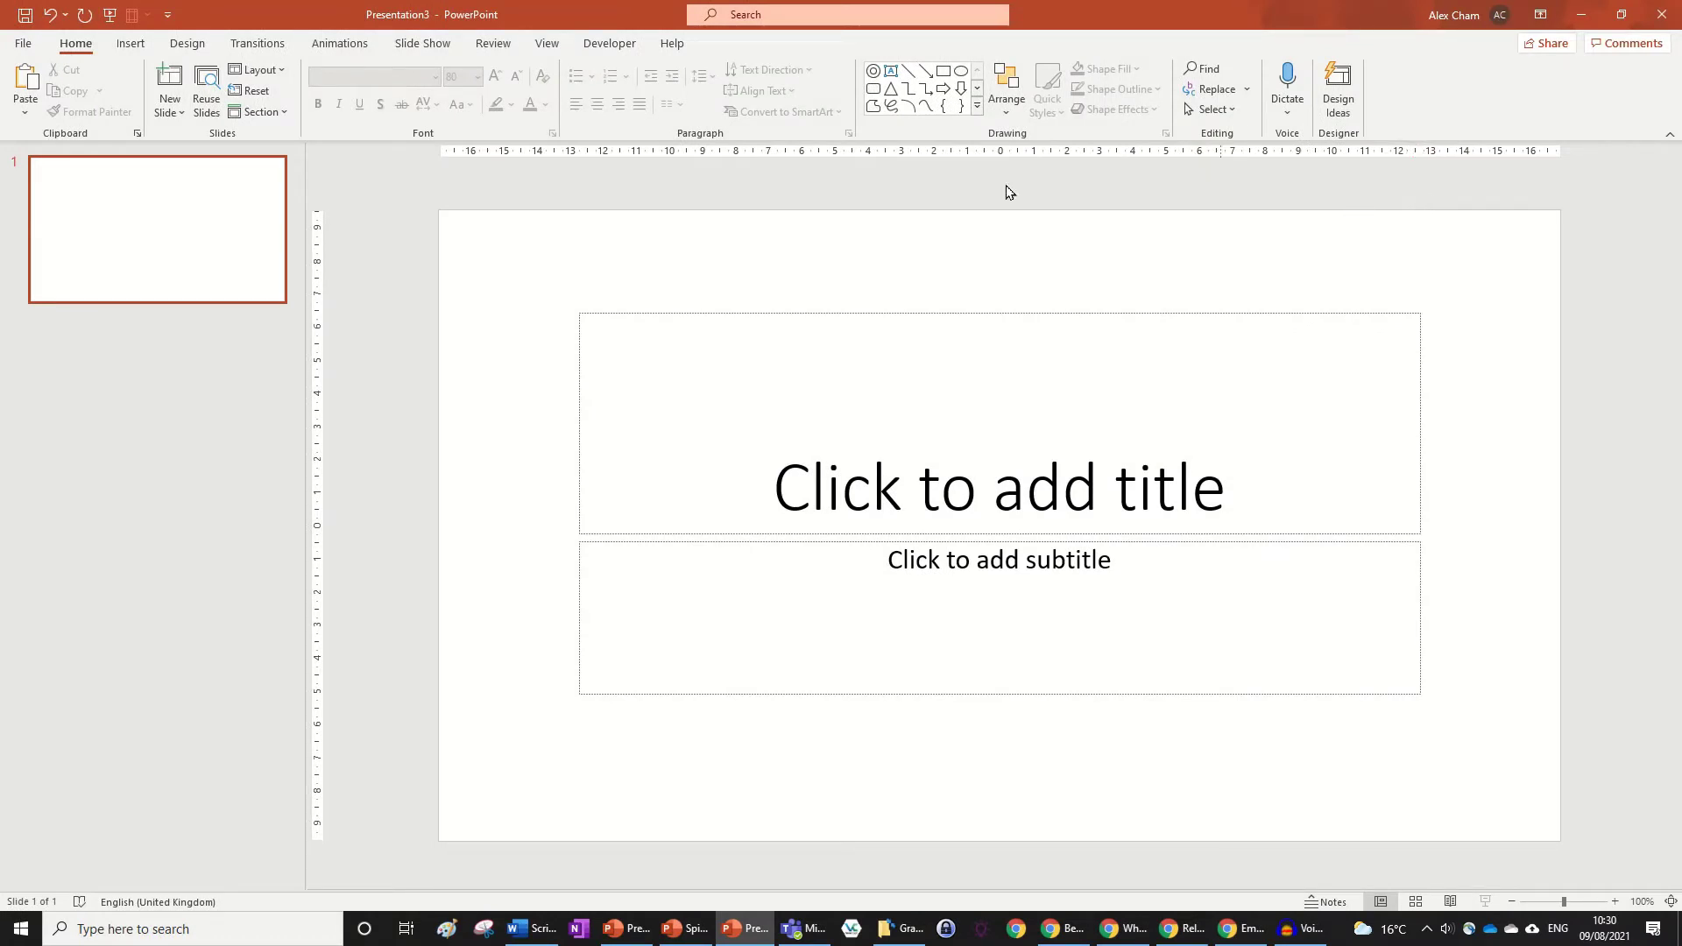
Switch the slide to a Blank layout and add a text box reading 'TEXT ANIMATION'.
click(259, 79)
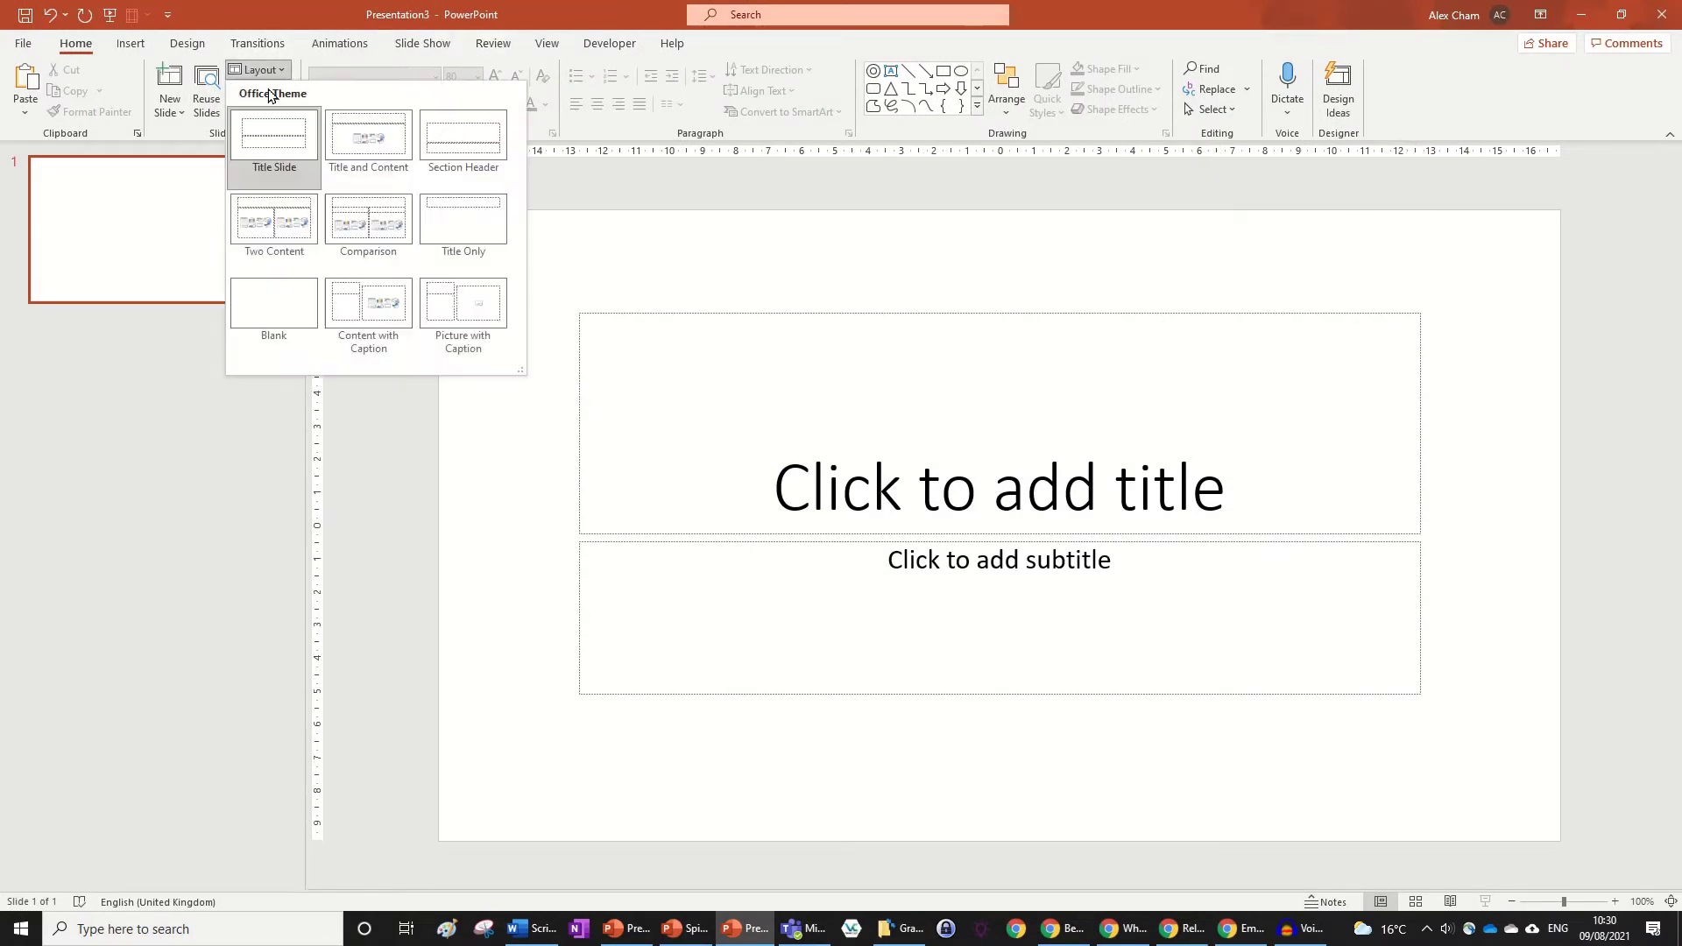
click(273, 320)
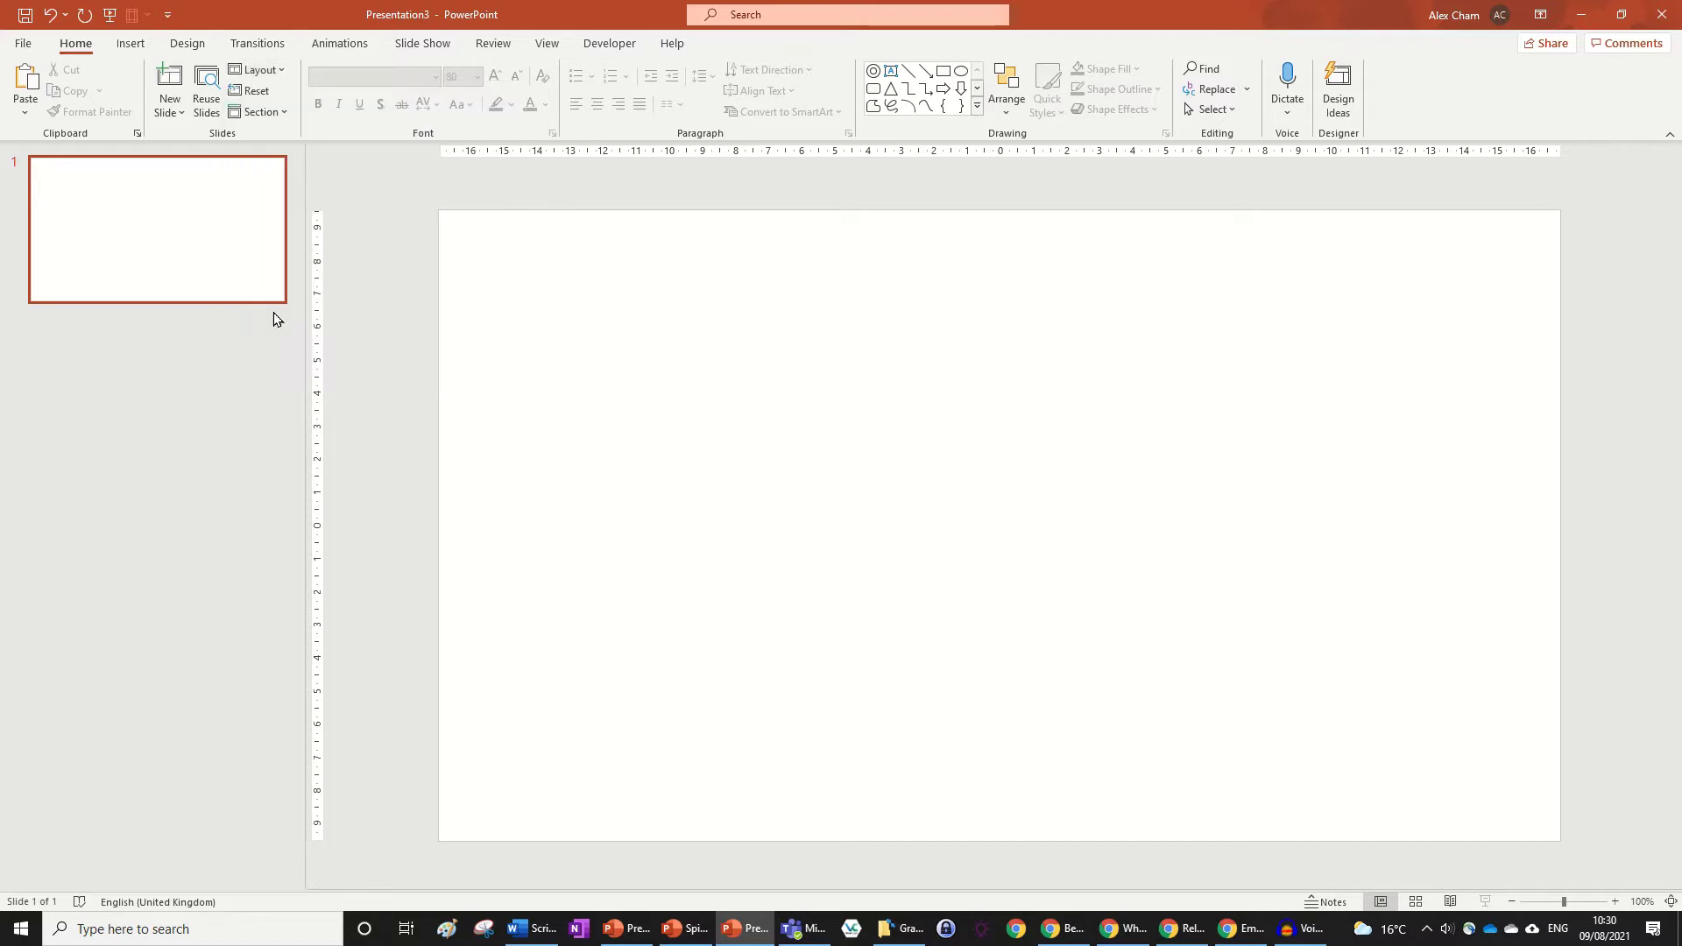
click(890, 71)
click(682, 481)
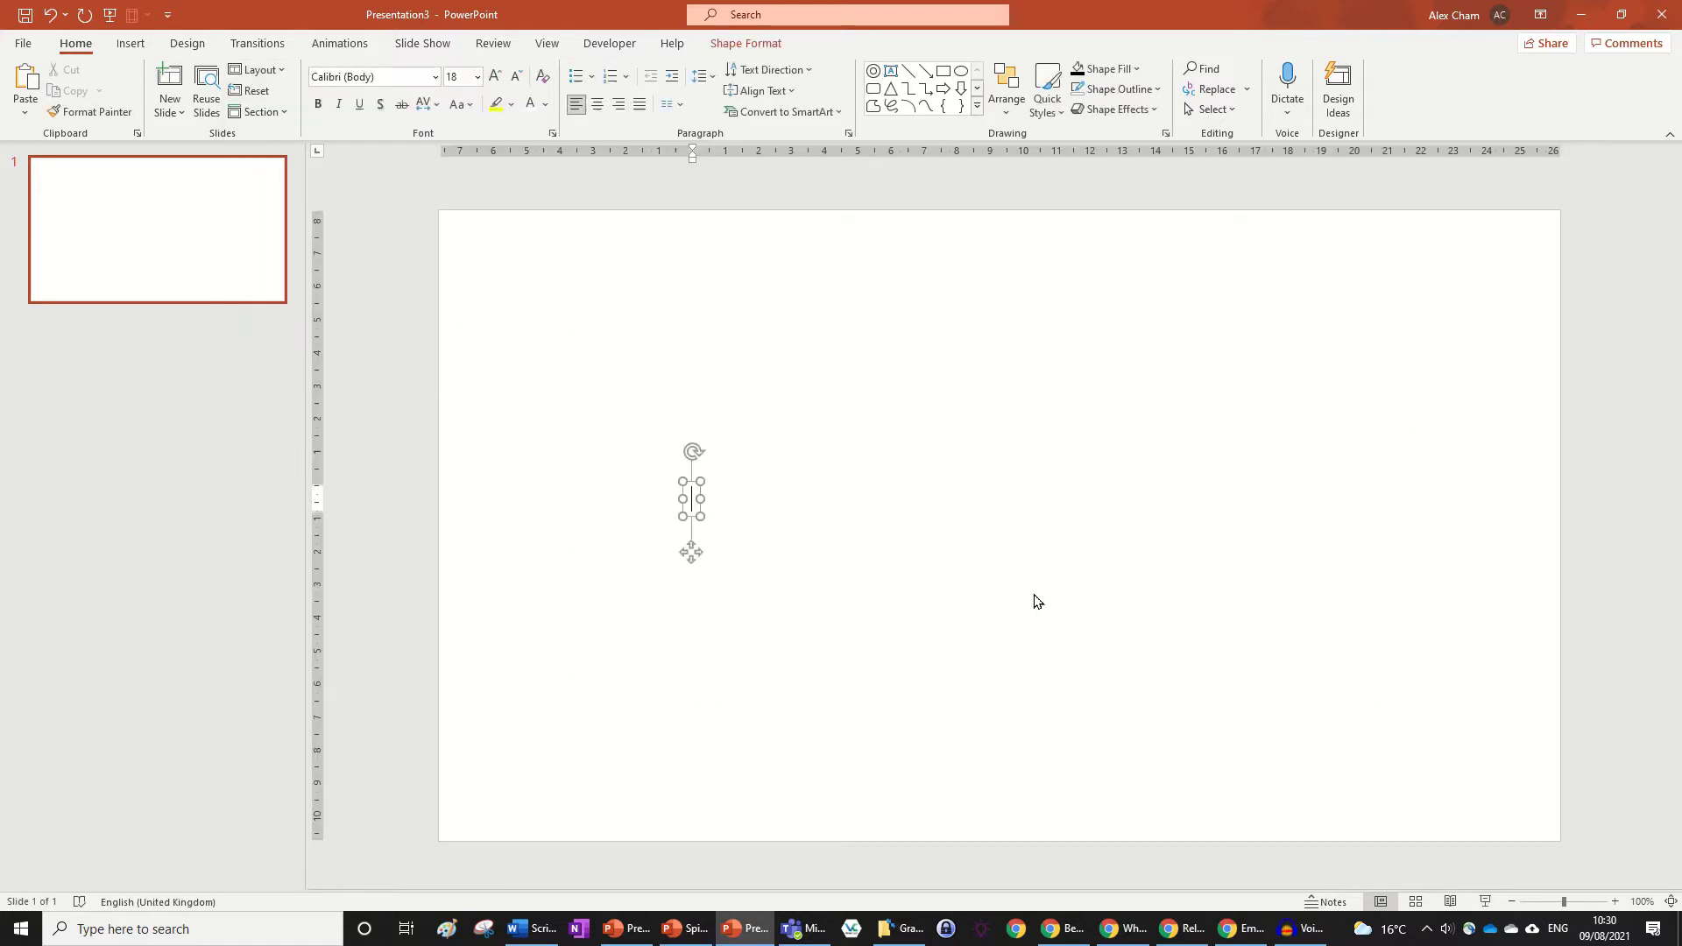
text(TEXT A)
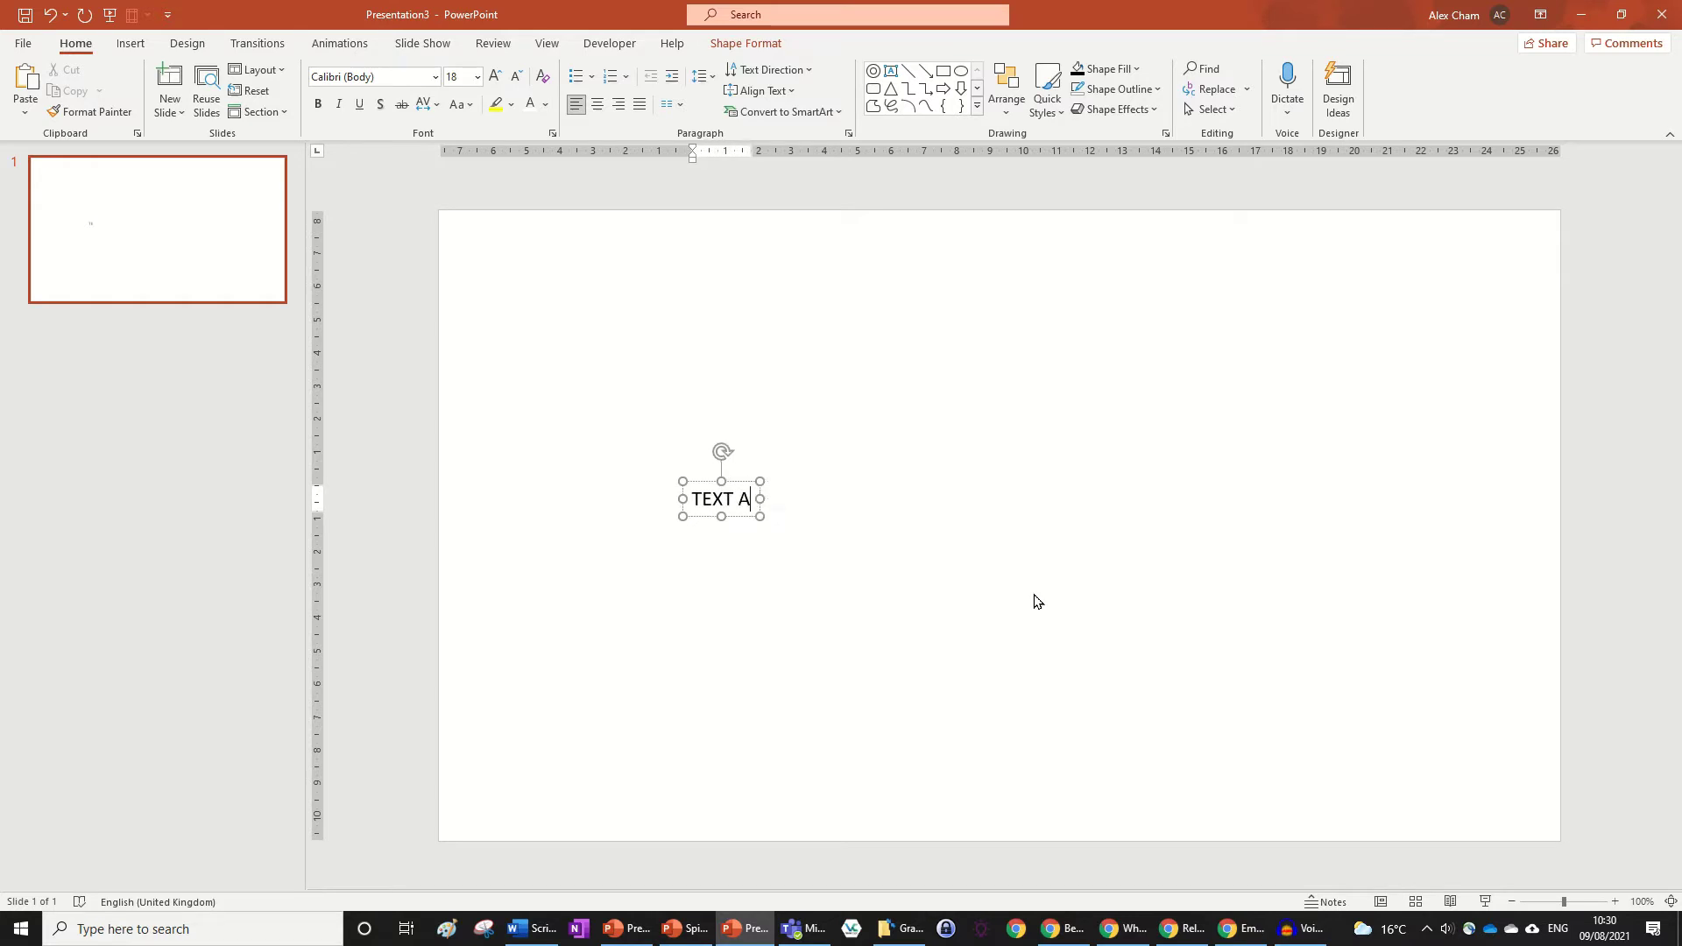
text(NIMATION)
click(1074, 639)
Set the text to Arial Black and enlarge its font size five steps.
key(ctrl+a)
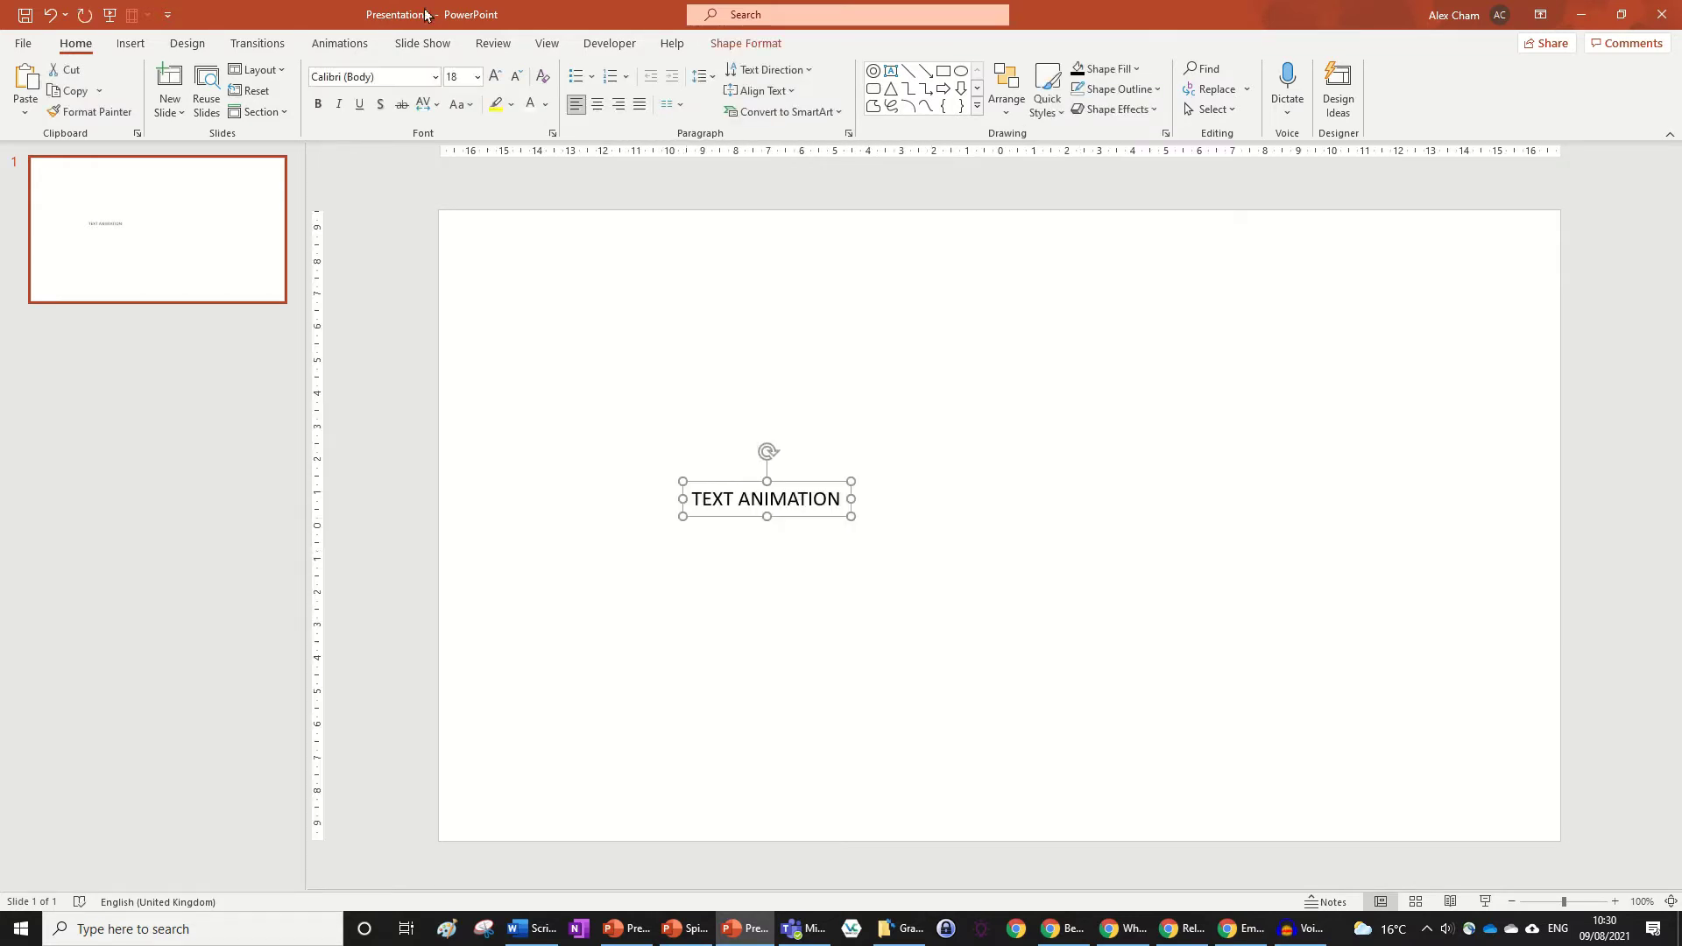
click(436, 80)
click(406, 206)
click(493, 77)
click(493, 78)
click(493, 78)
click(493, 77)
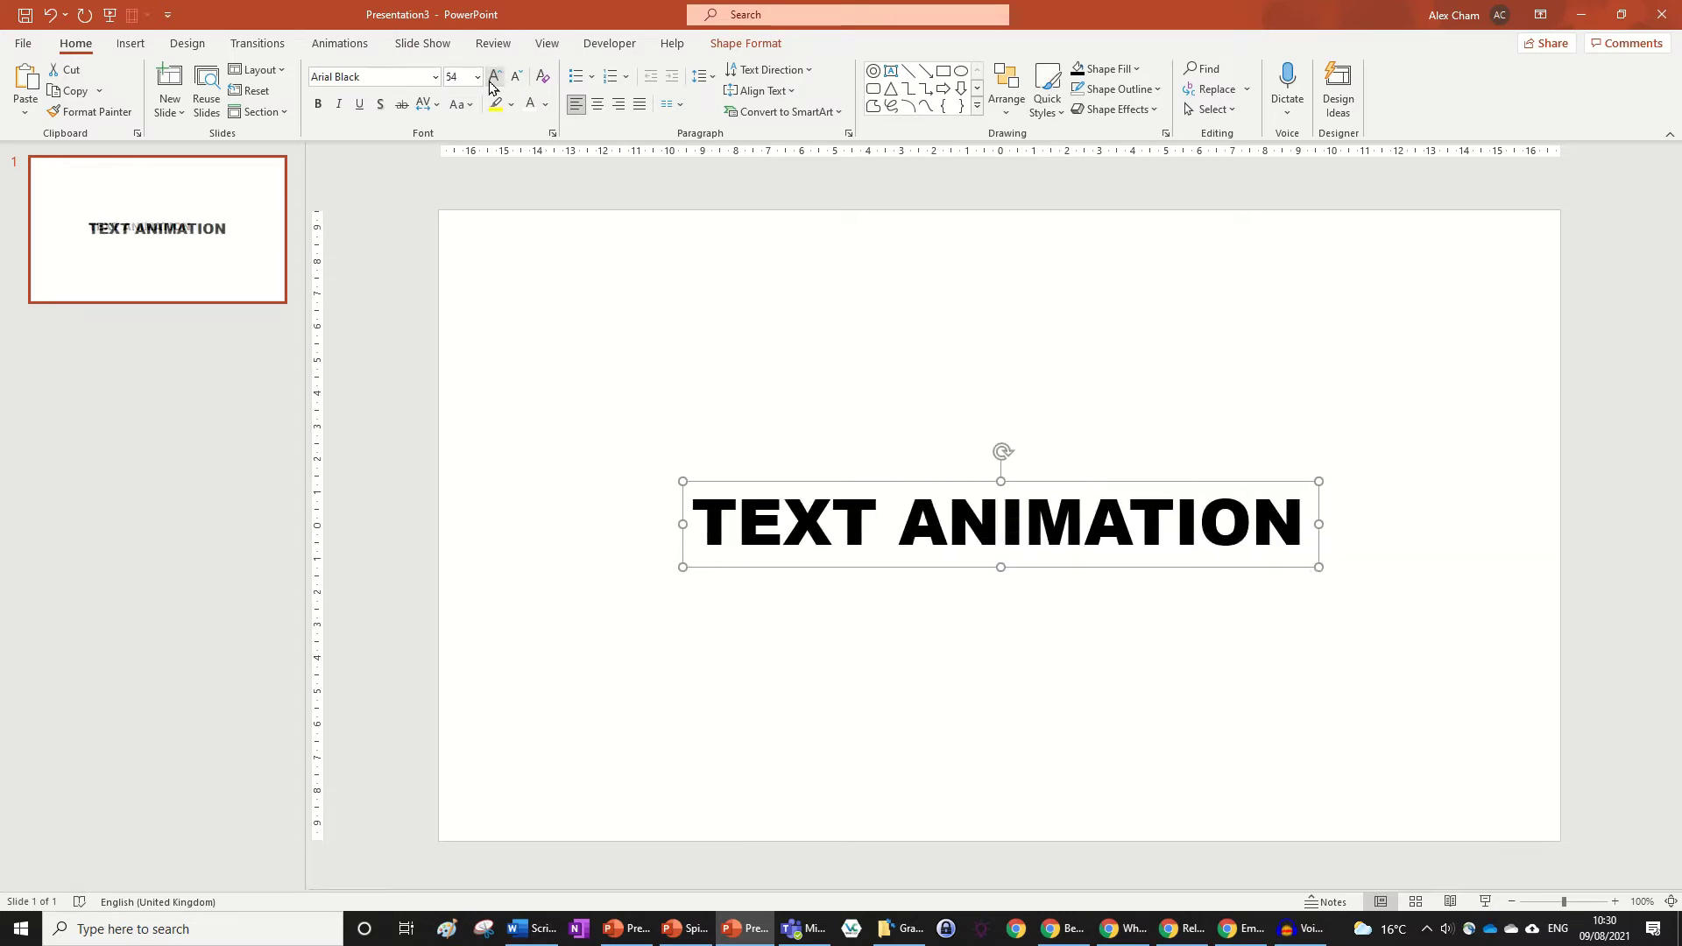
click(493, 77)
Centre the text box horizontally and vertically on the slide.
click(746, 43)
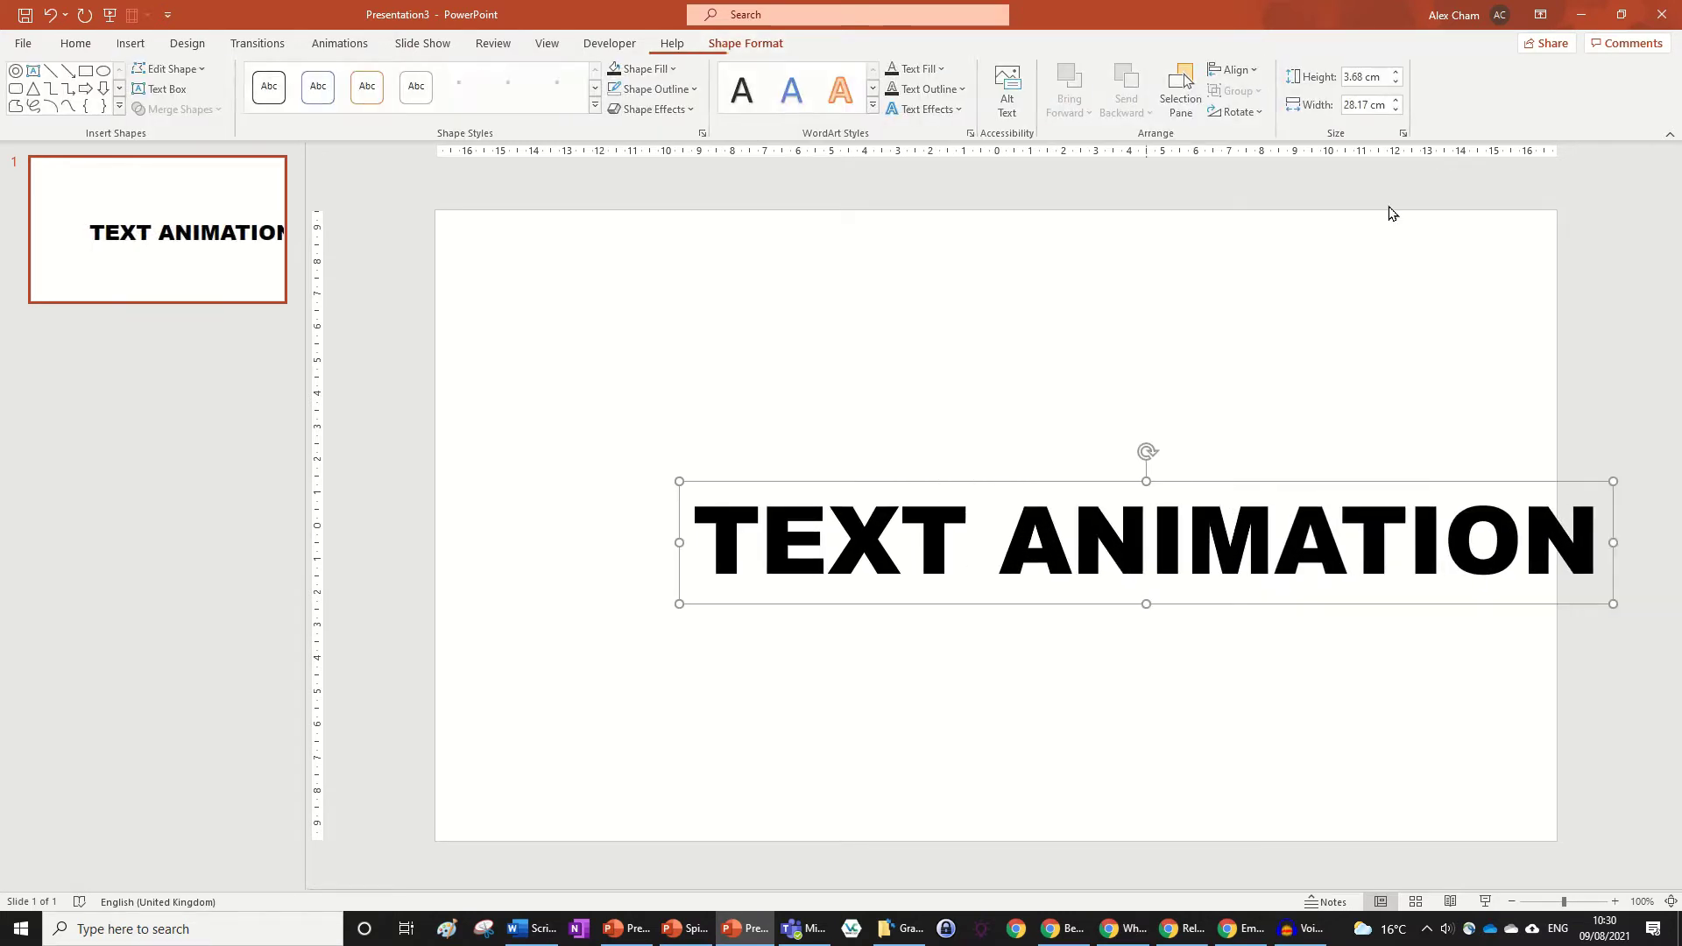
click(1227, 77)
click(1275, 133)
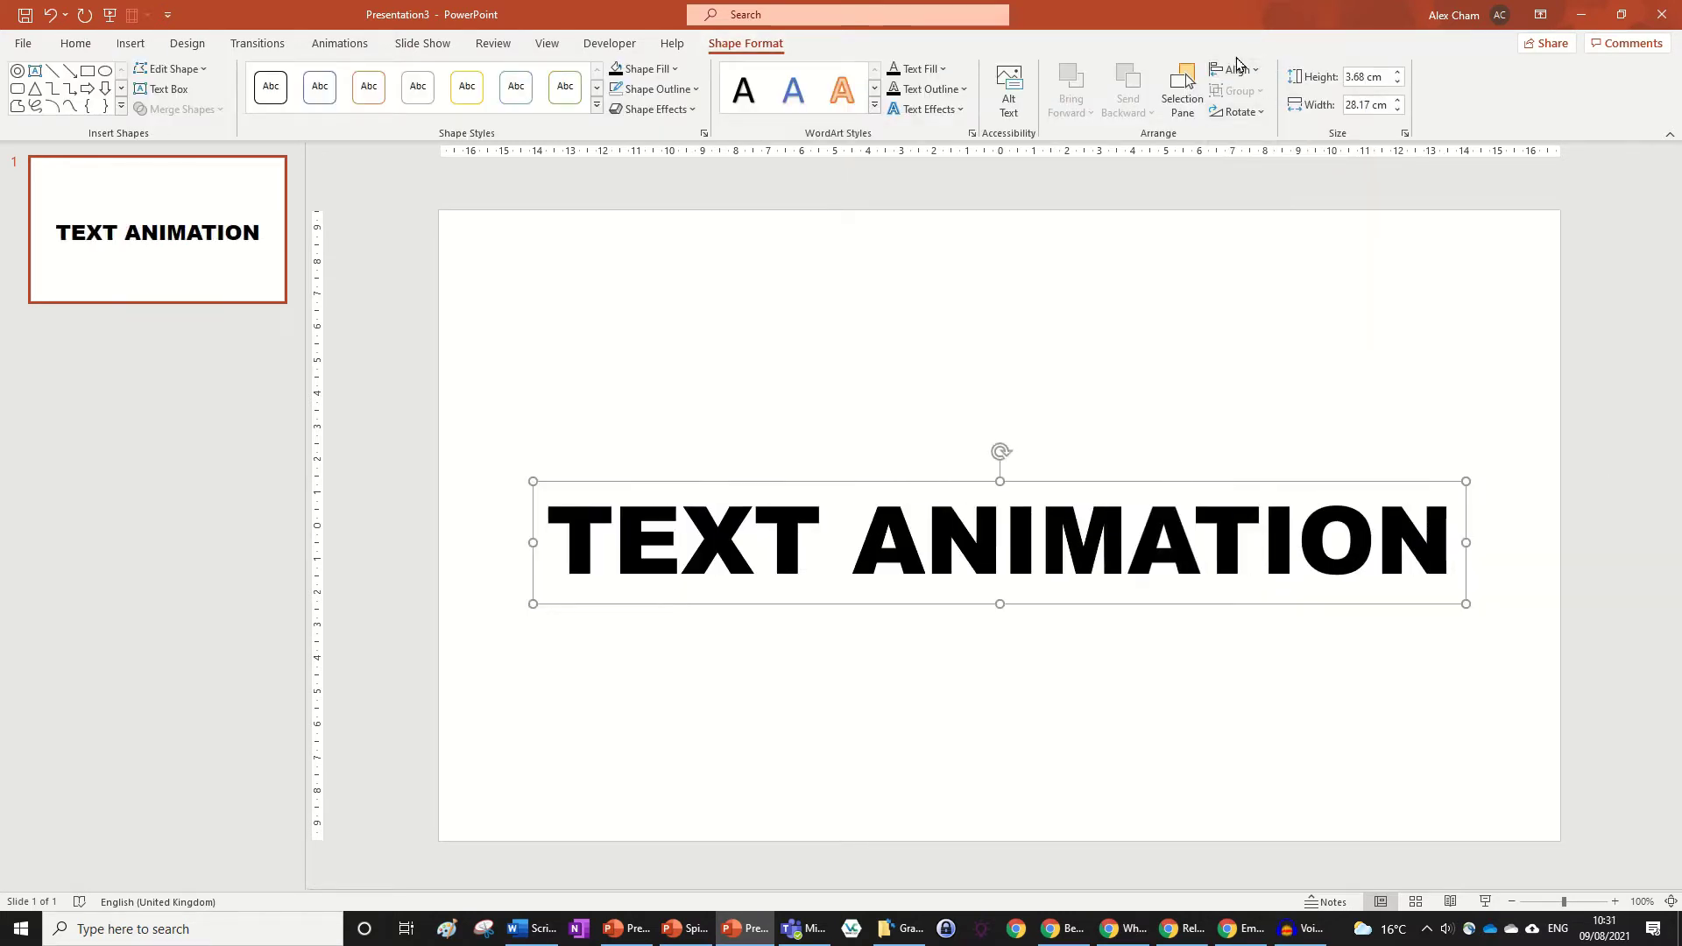
click(1250, 84)
click(1270, 198)
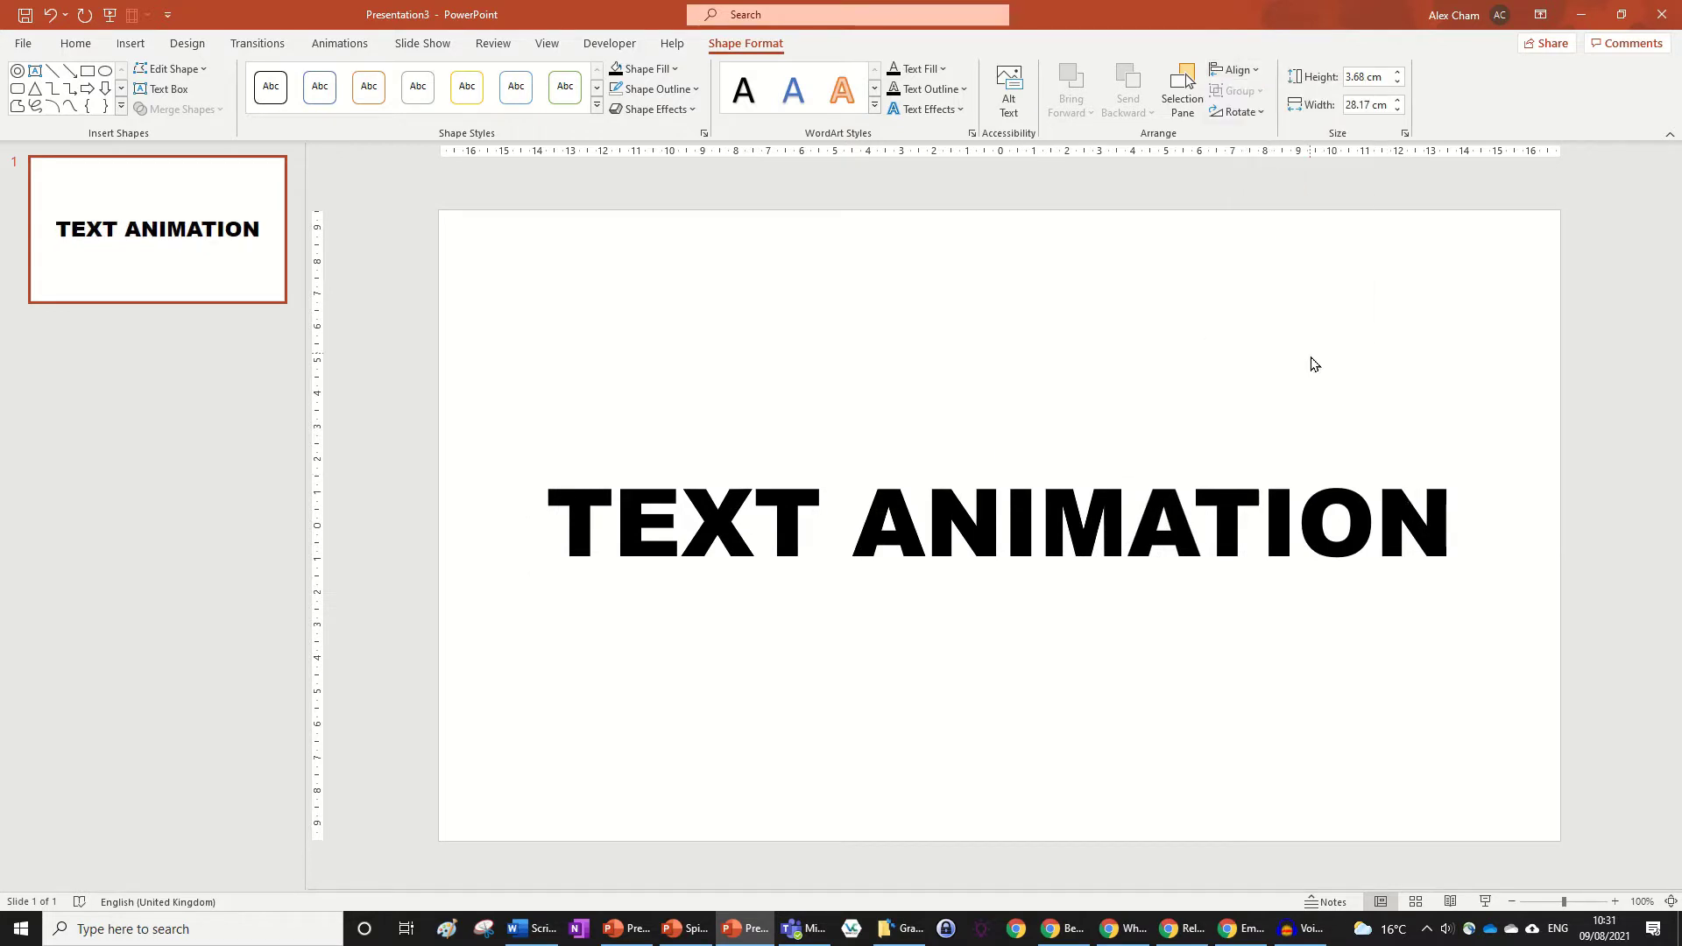
click(1311, 360)
scroll(1192, 571, down, 3)
scroll(1192, 571, up, 1)
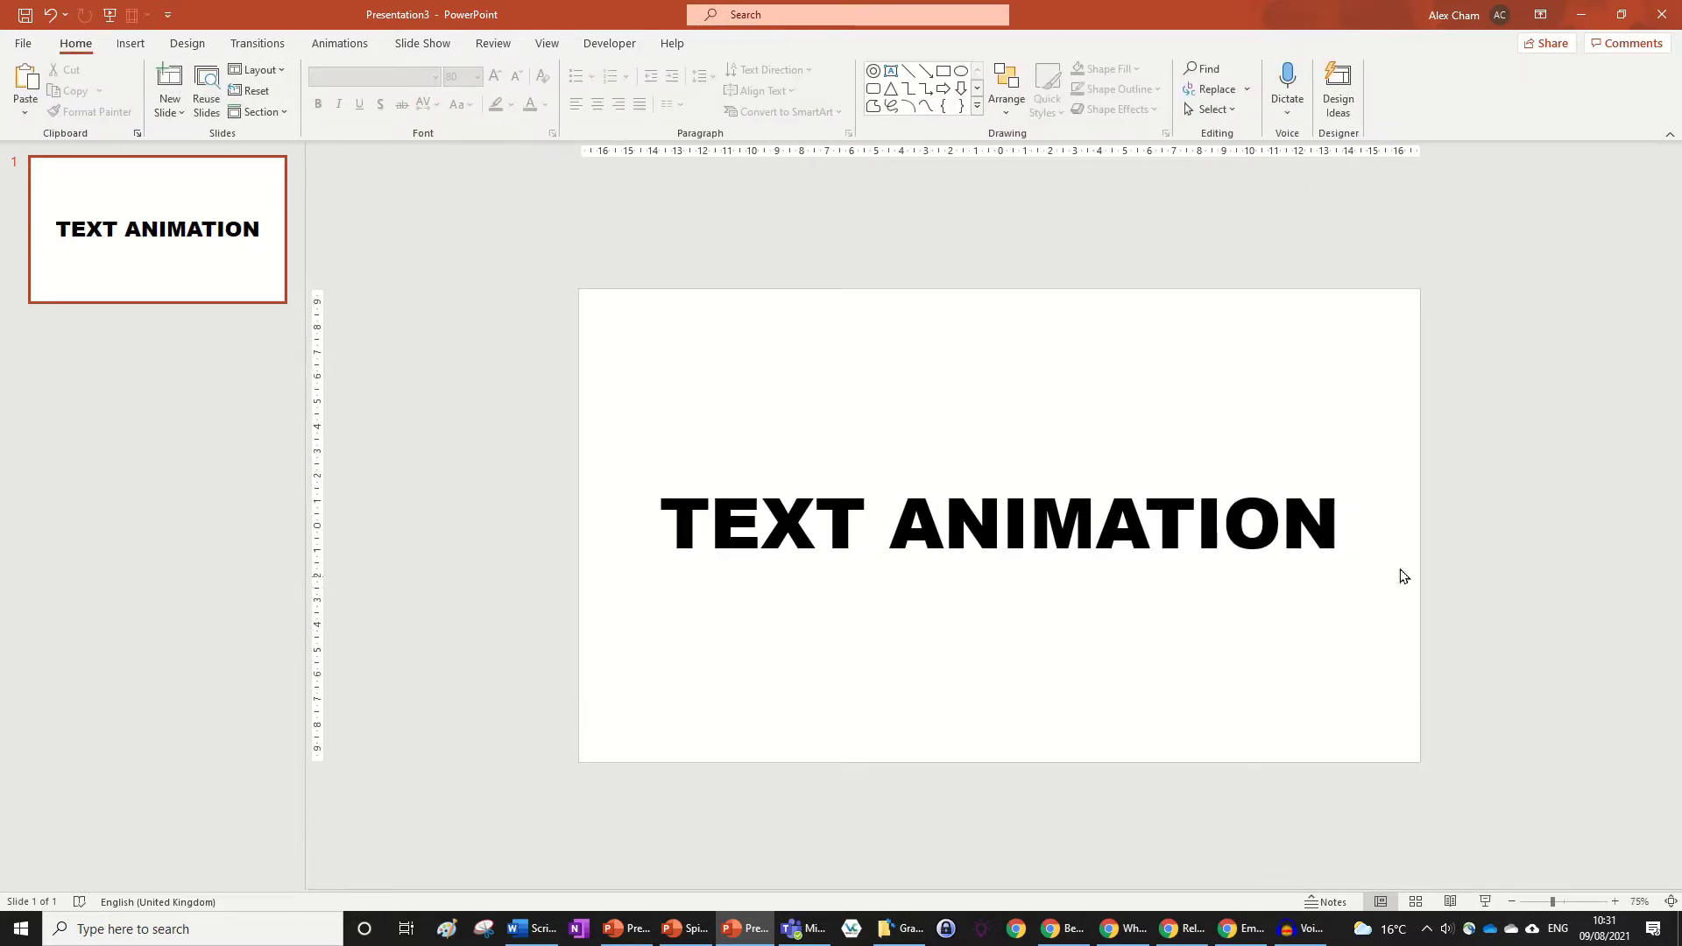
Select the whole TEXT ANIMATION text box by enclosing it, then clear the selection.
click(1040, 529)
click(759, 48)
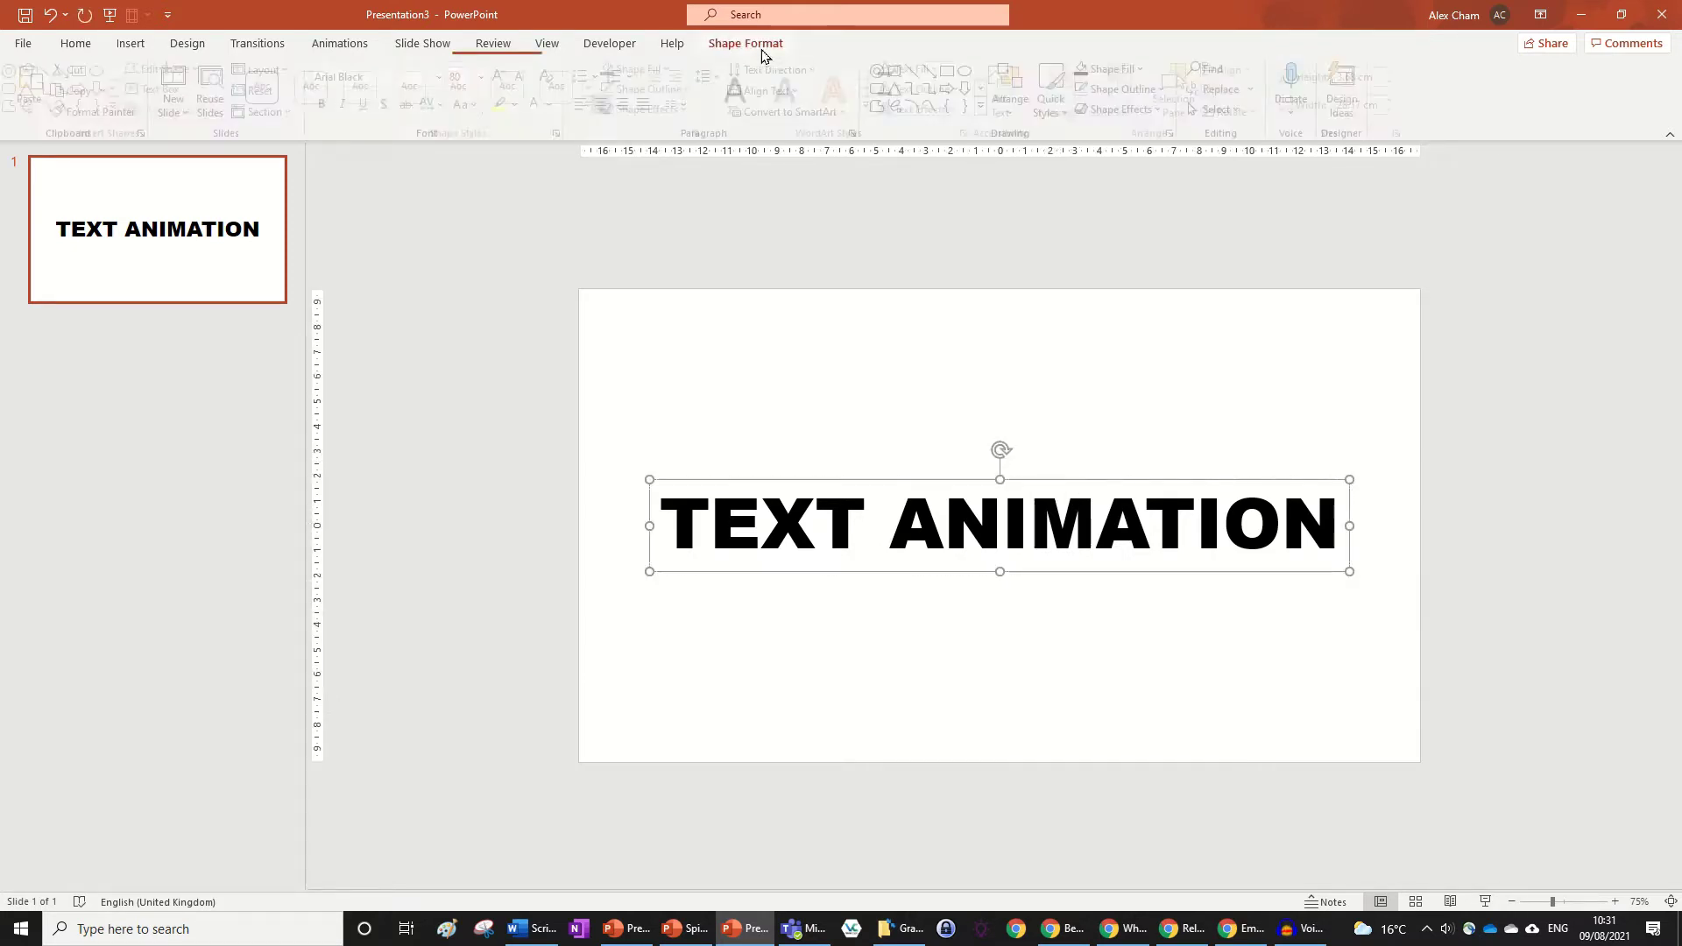
click(1401, 448)
drag(1393, 374, 503, 676)
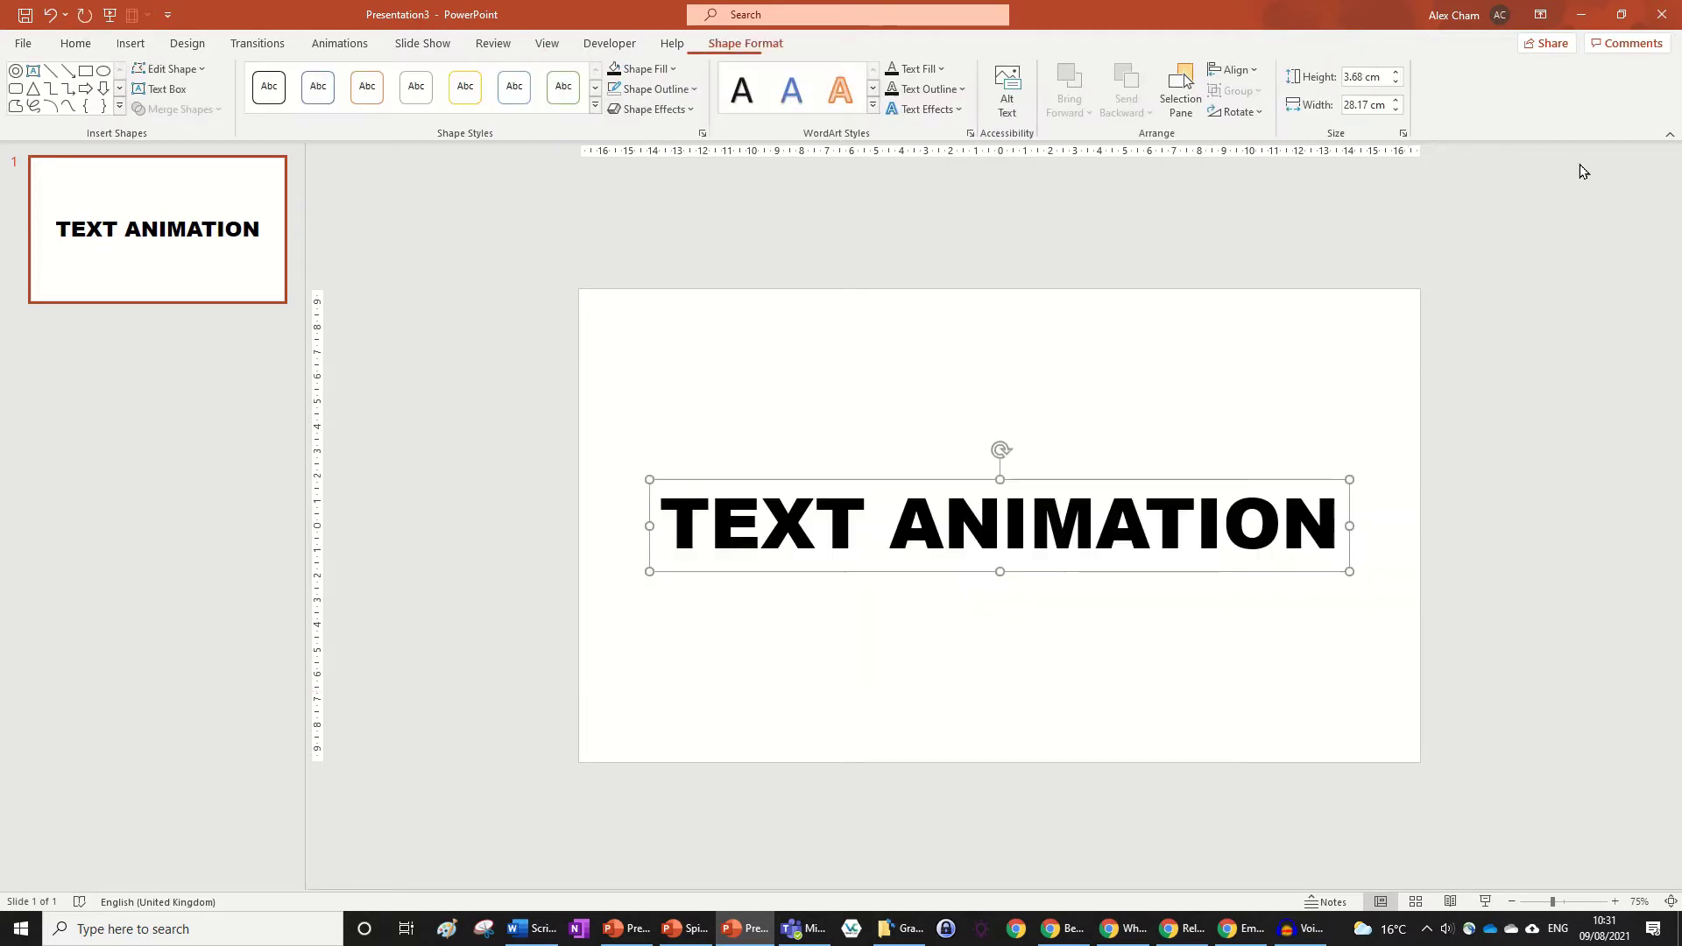
click(1270, 415)
drag(1426, 433, 491, 679)
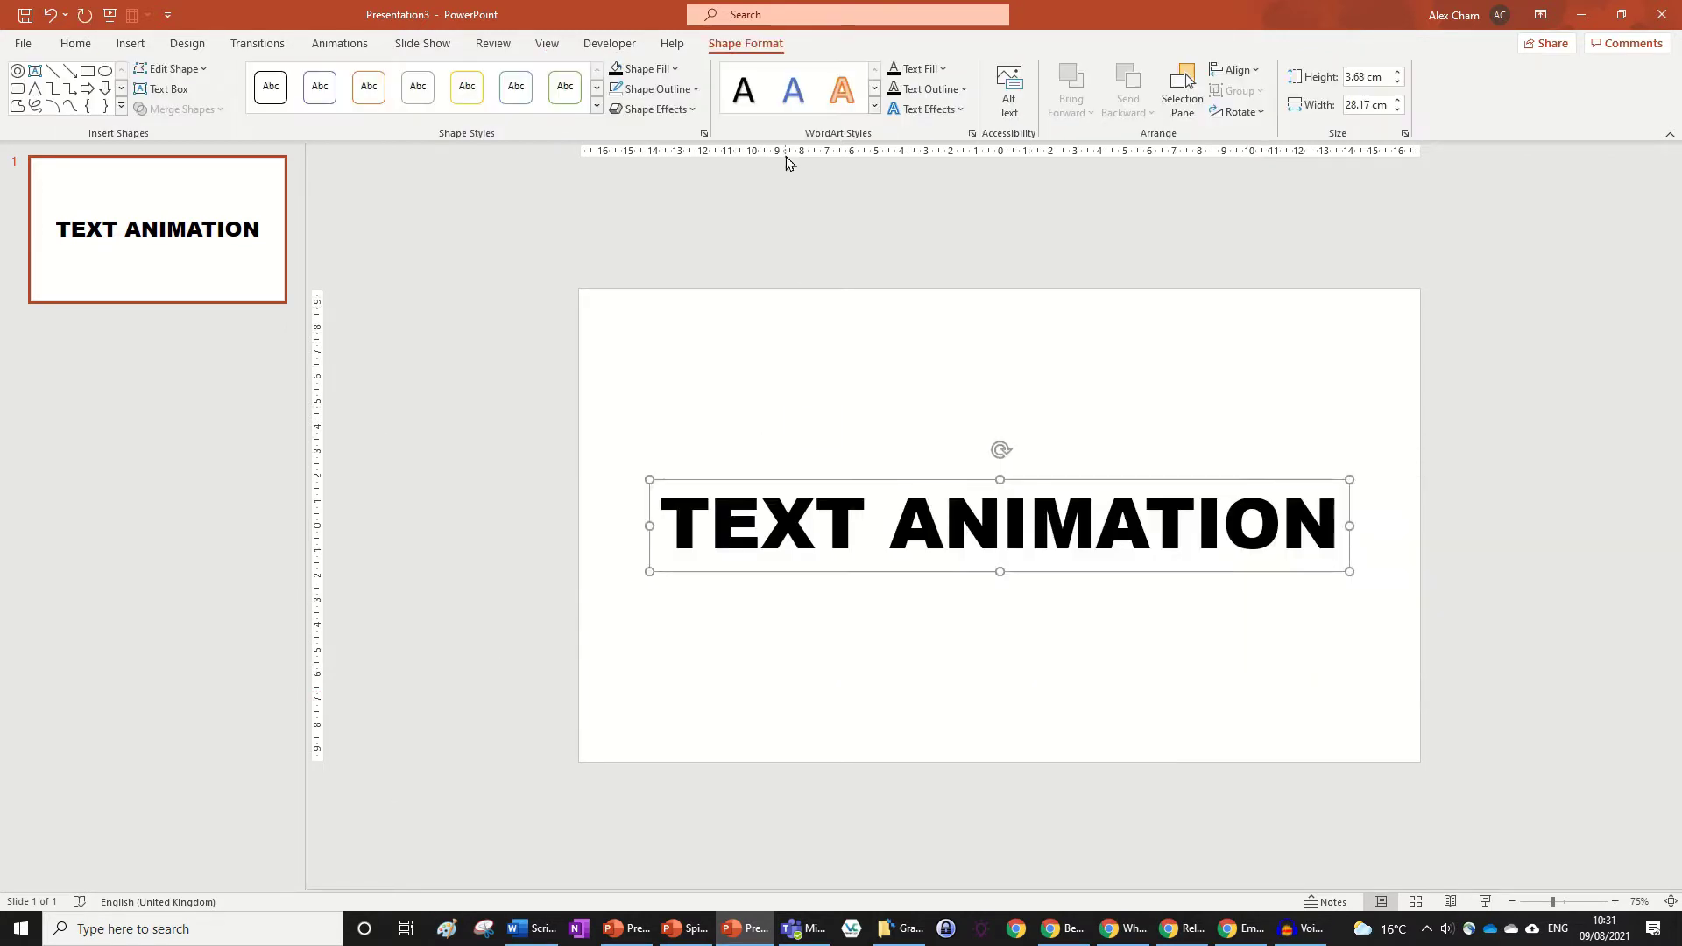
click(76, 44)
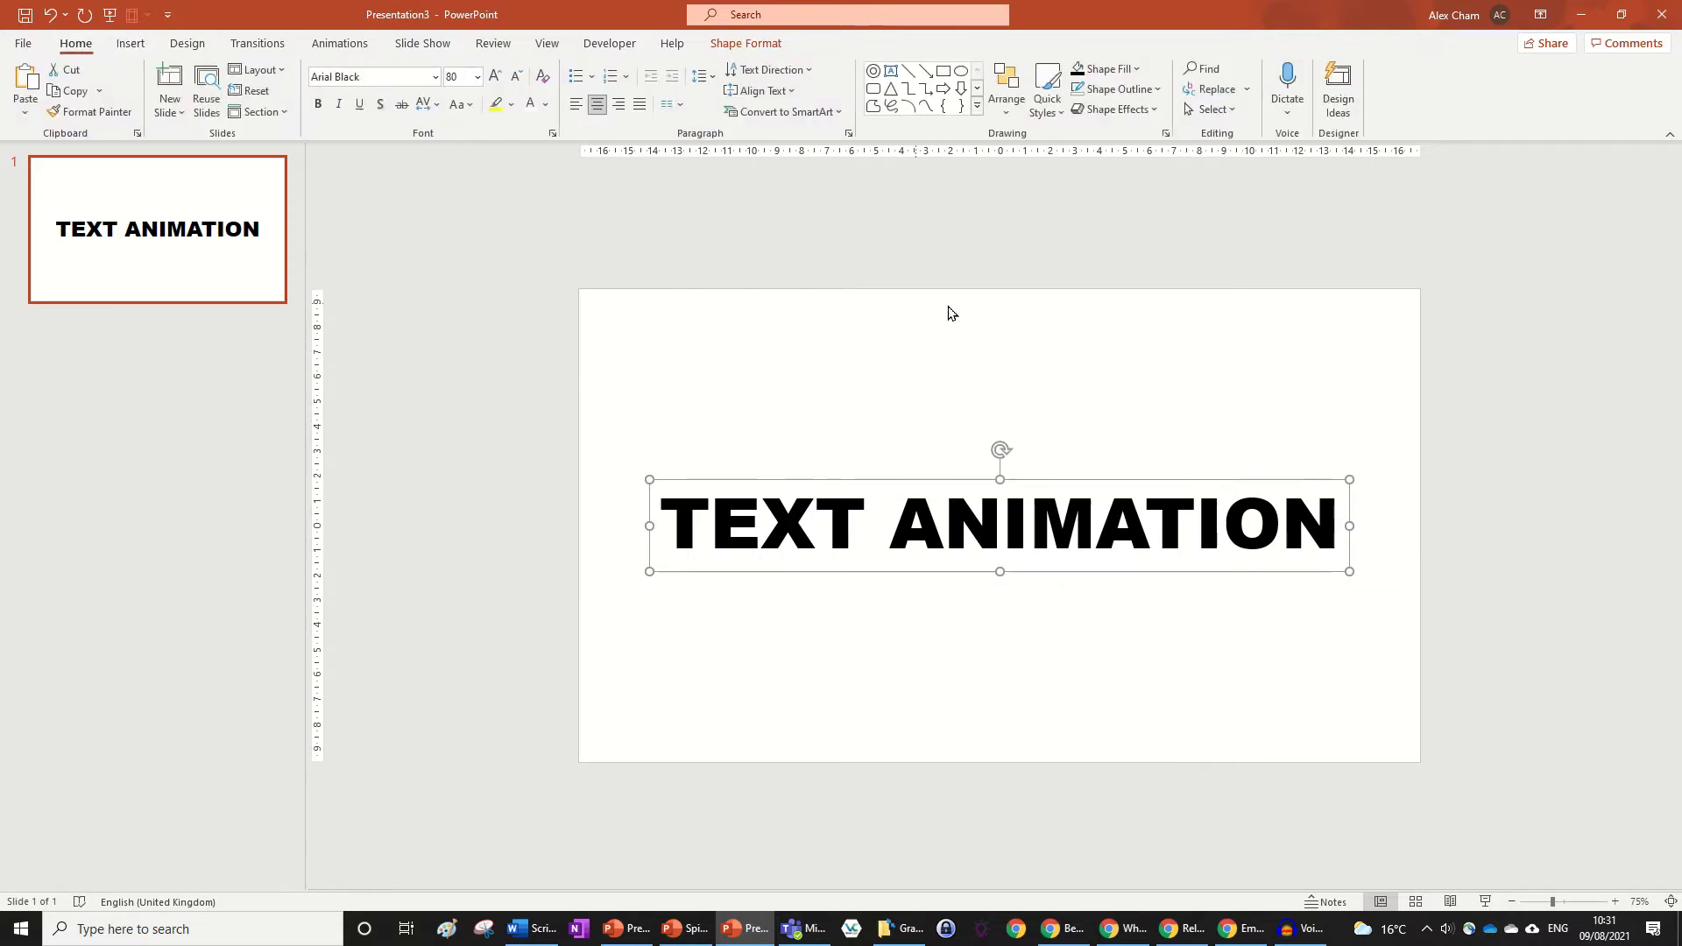
click(1250, 419)
Insert a circle and centre it vertically over the middle of the word.
click(961, 71)
click(984, 495)
drag(953, 424, 988, 342)
click(1235, 70)
click(1235, 70)
click(1235, 70)
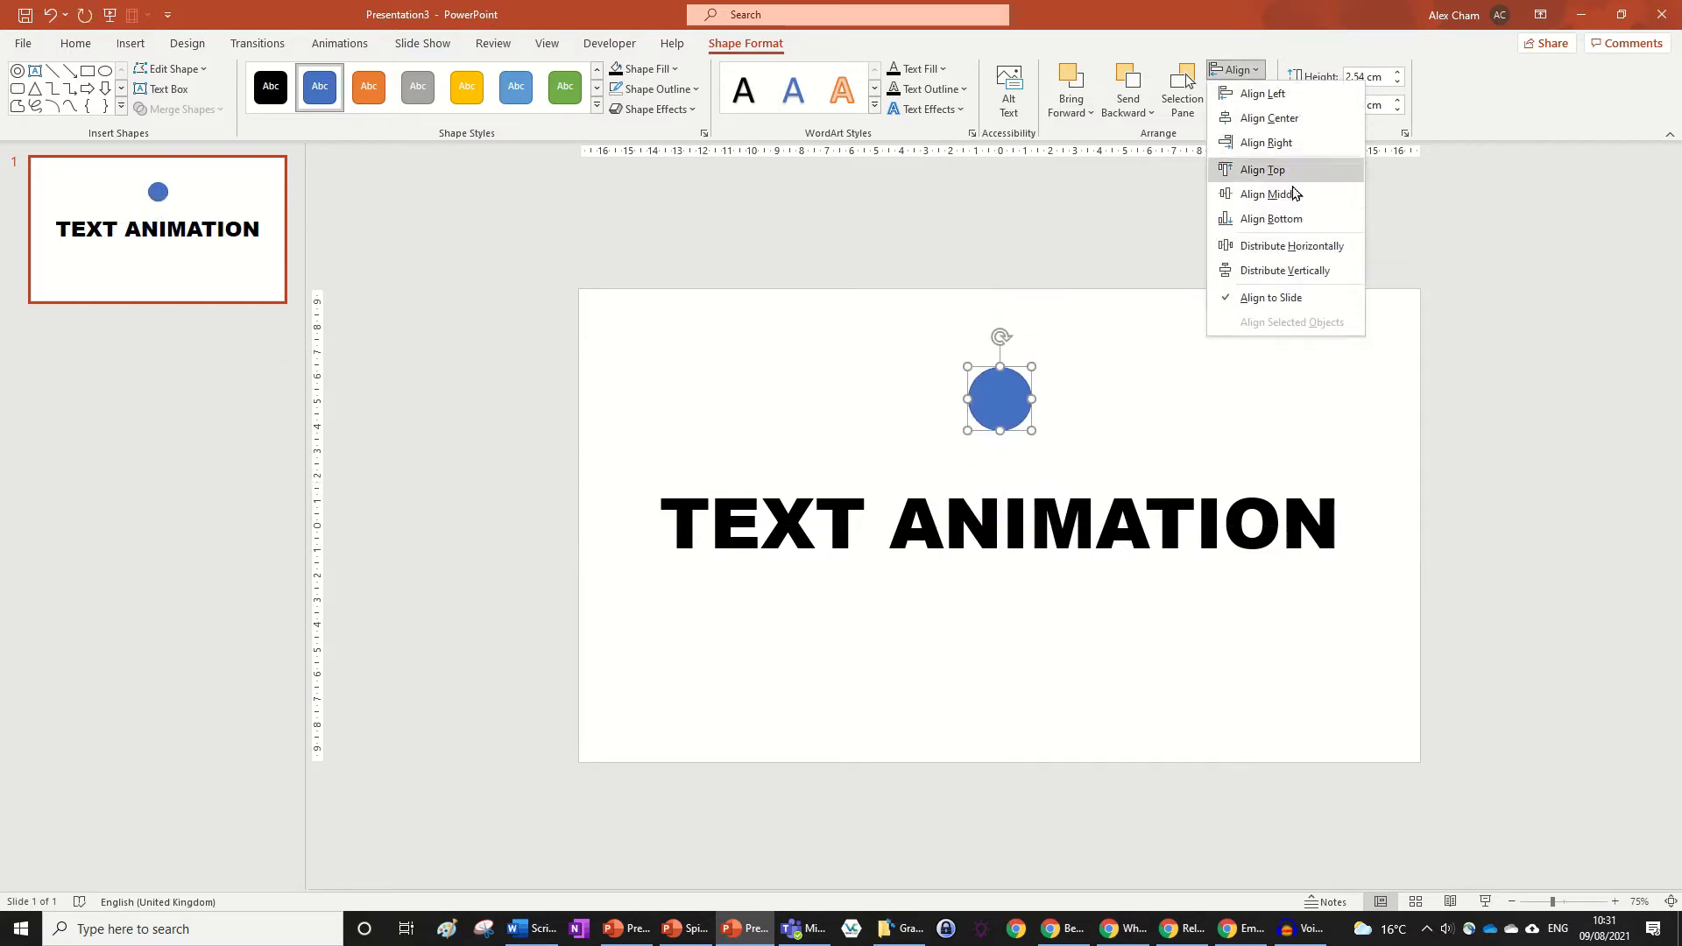
click(1293, 193)
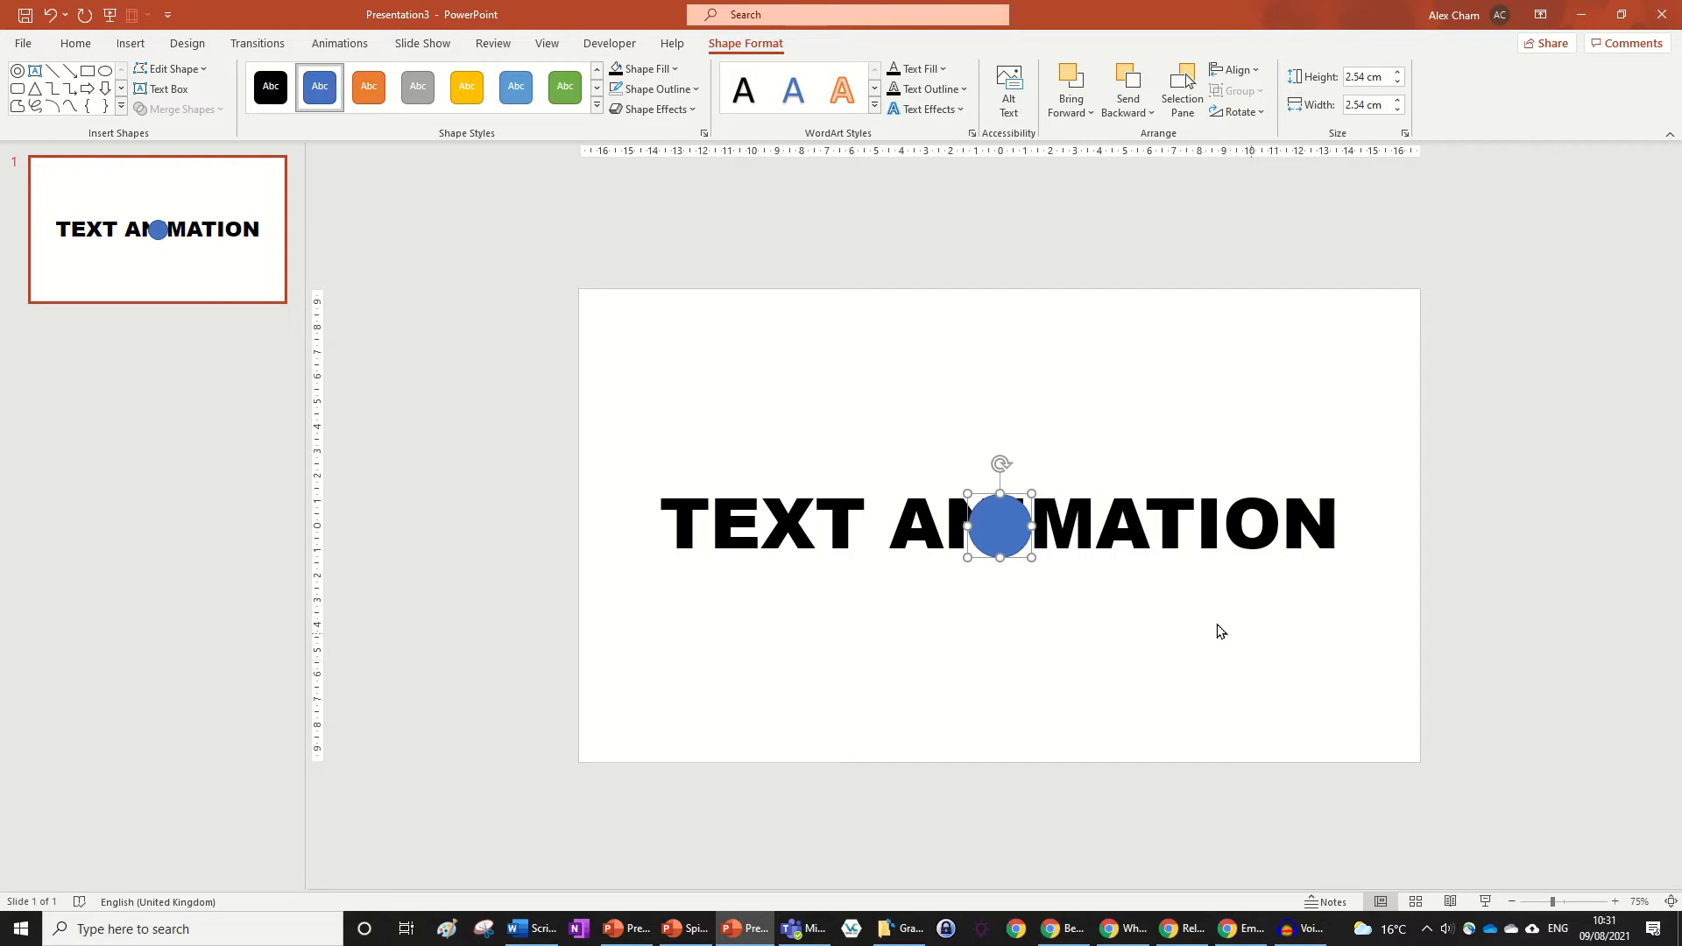
Reselect the TEXT ANIMATION text box as a whole shape with Shape Format showing.
click(1179, 601)
click(1152, 504)
click(1156, 482)
click(747, 43)
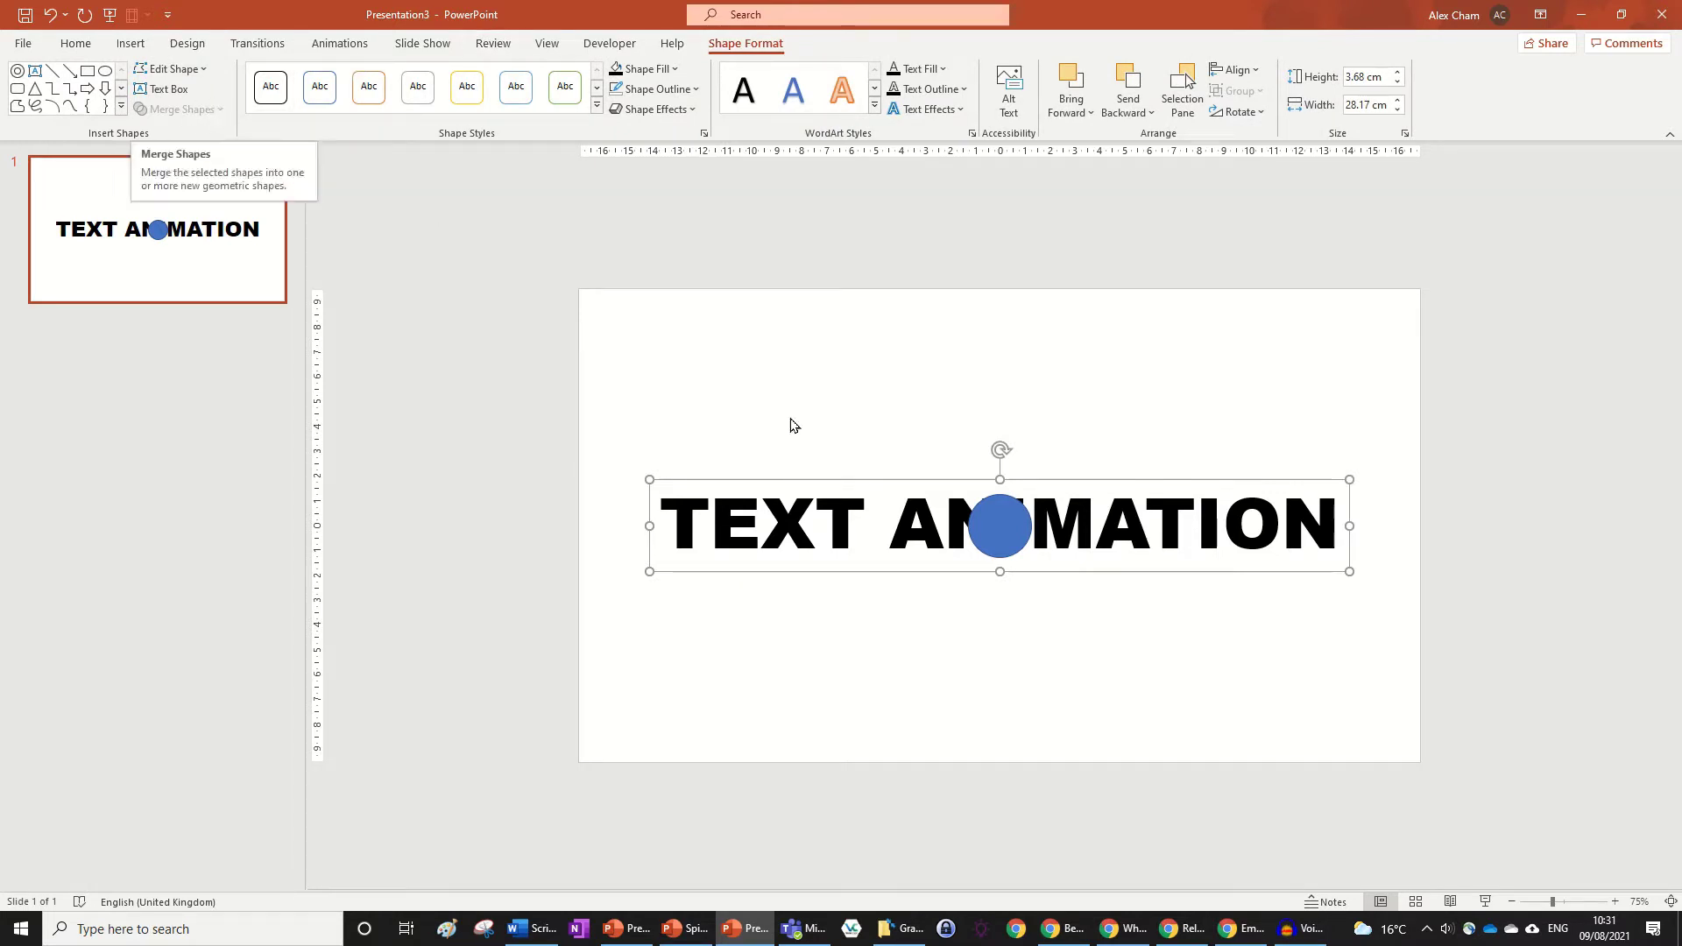
Select the text box plus the circle and apply Merge Shapes > Fragment.
click(1093, 439)
click(1203, 491)
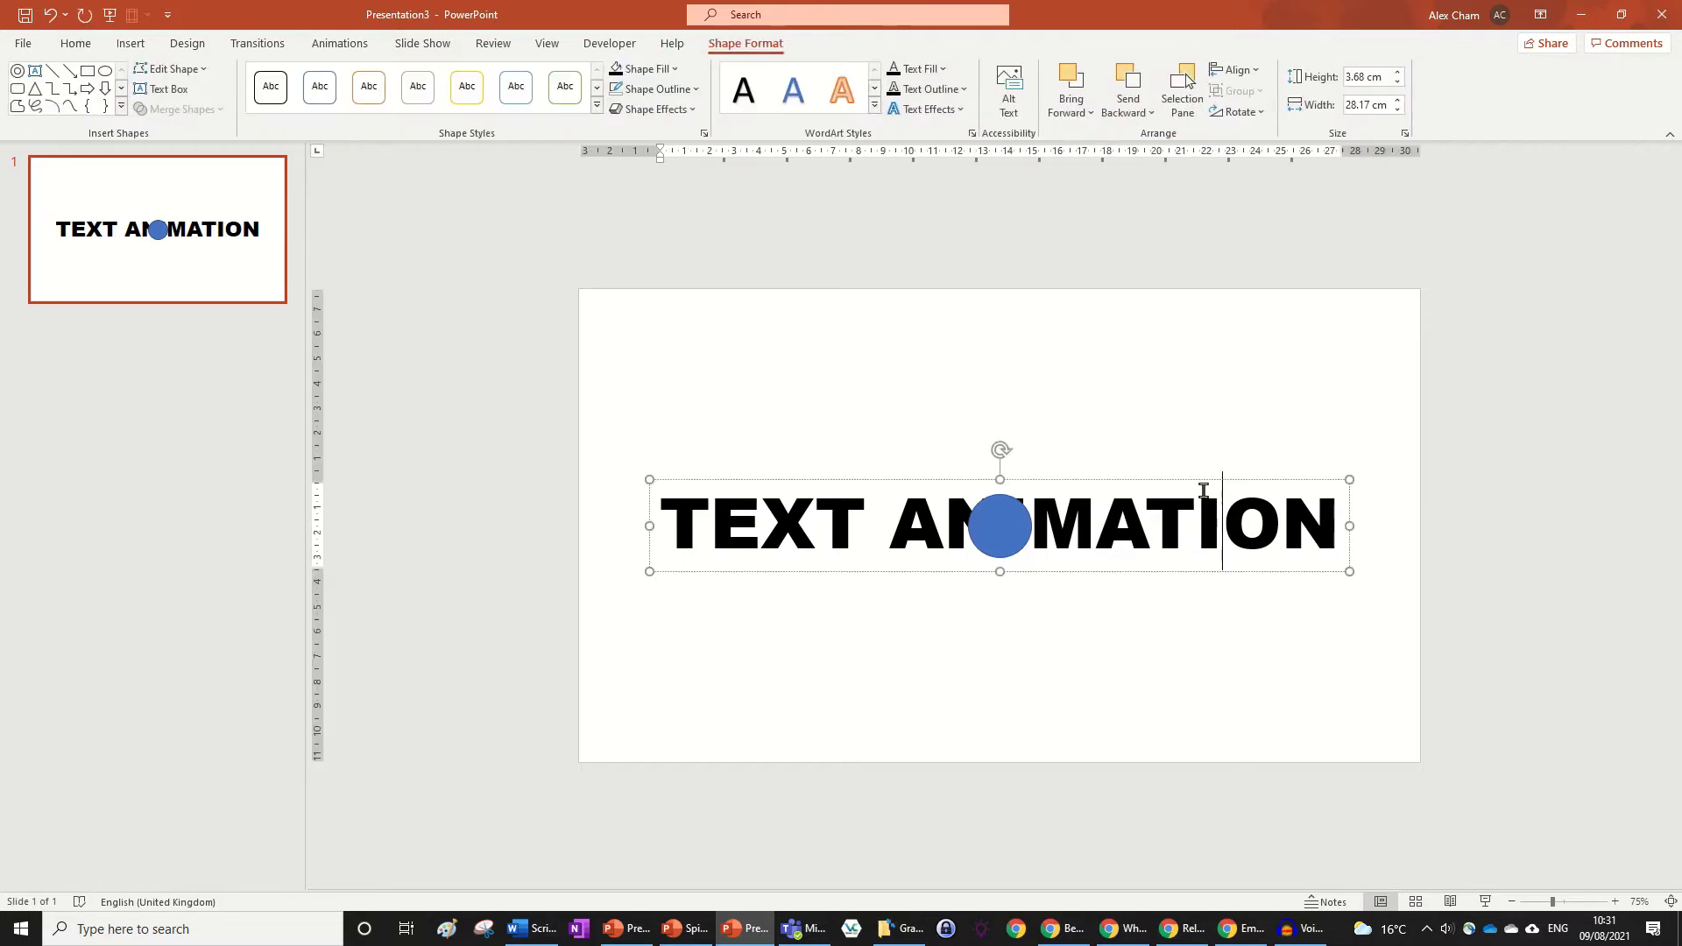
click(1202, 481)
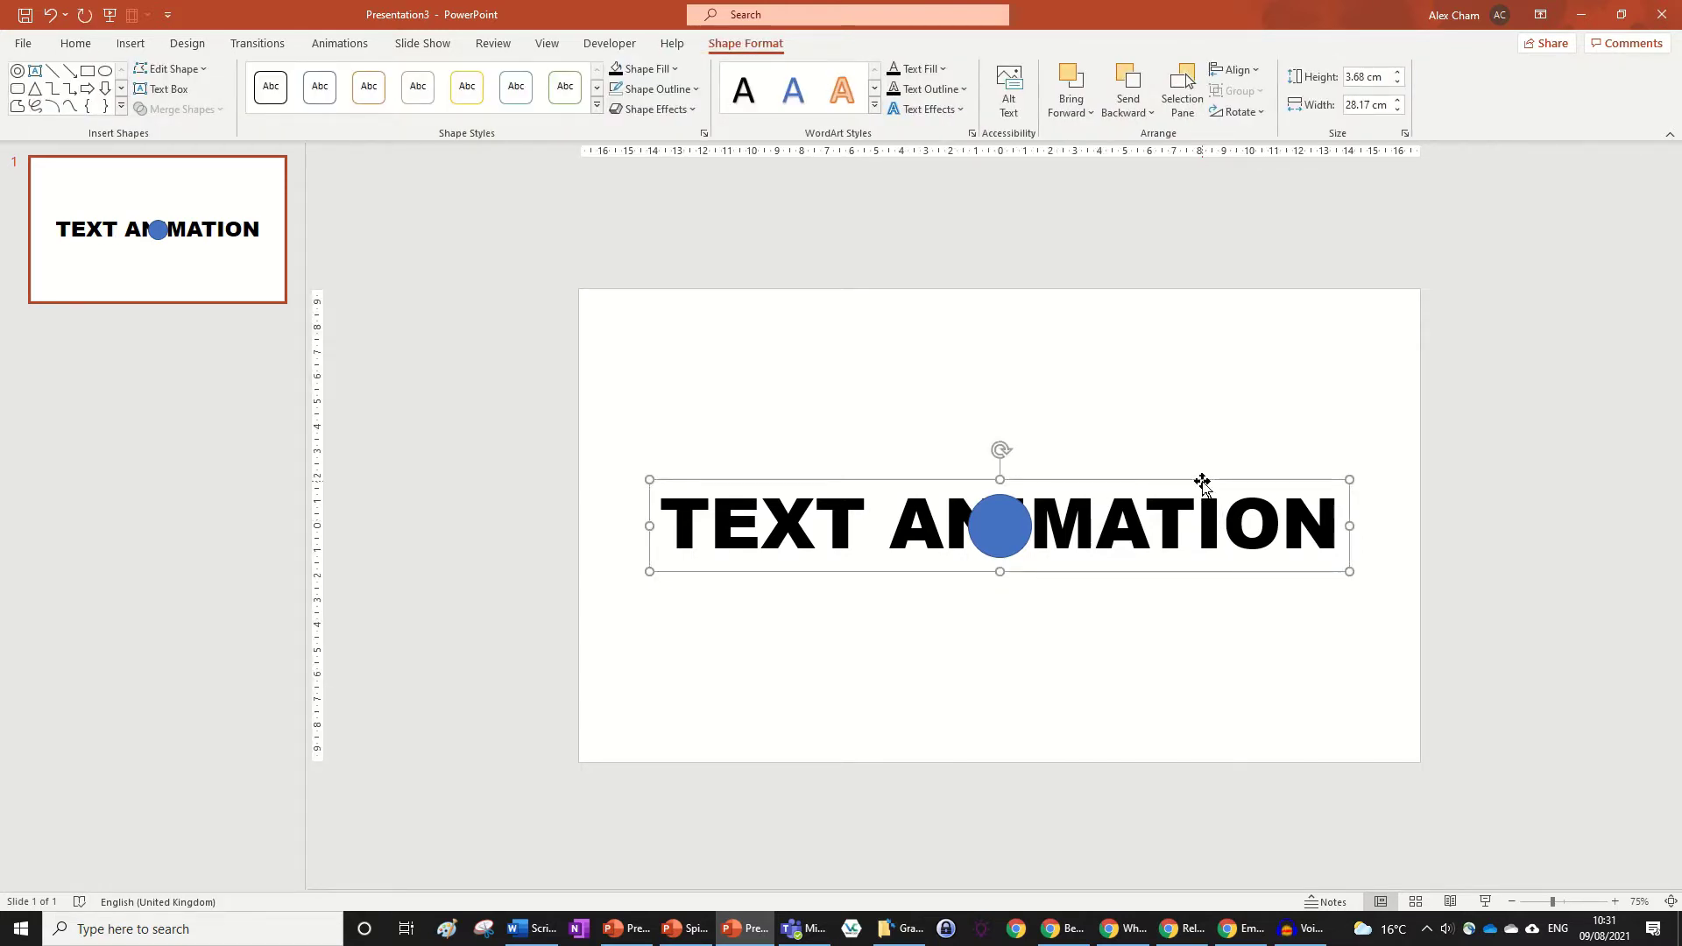
shift+click(1003, 517)
click(176, 109)
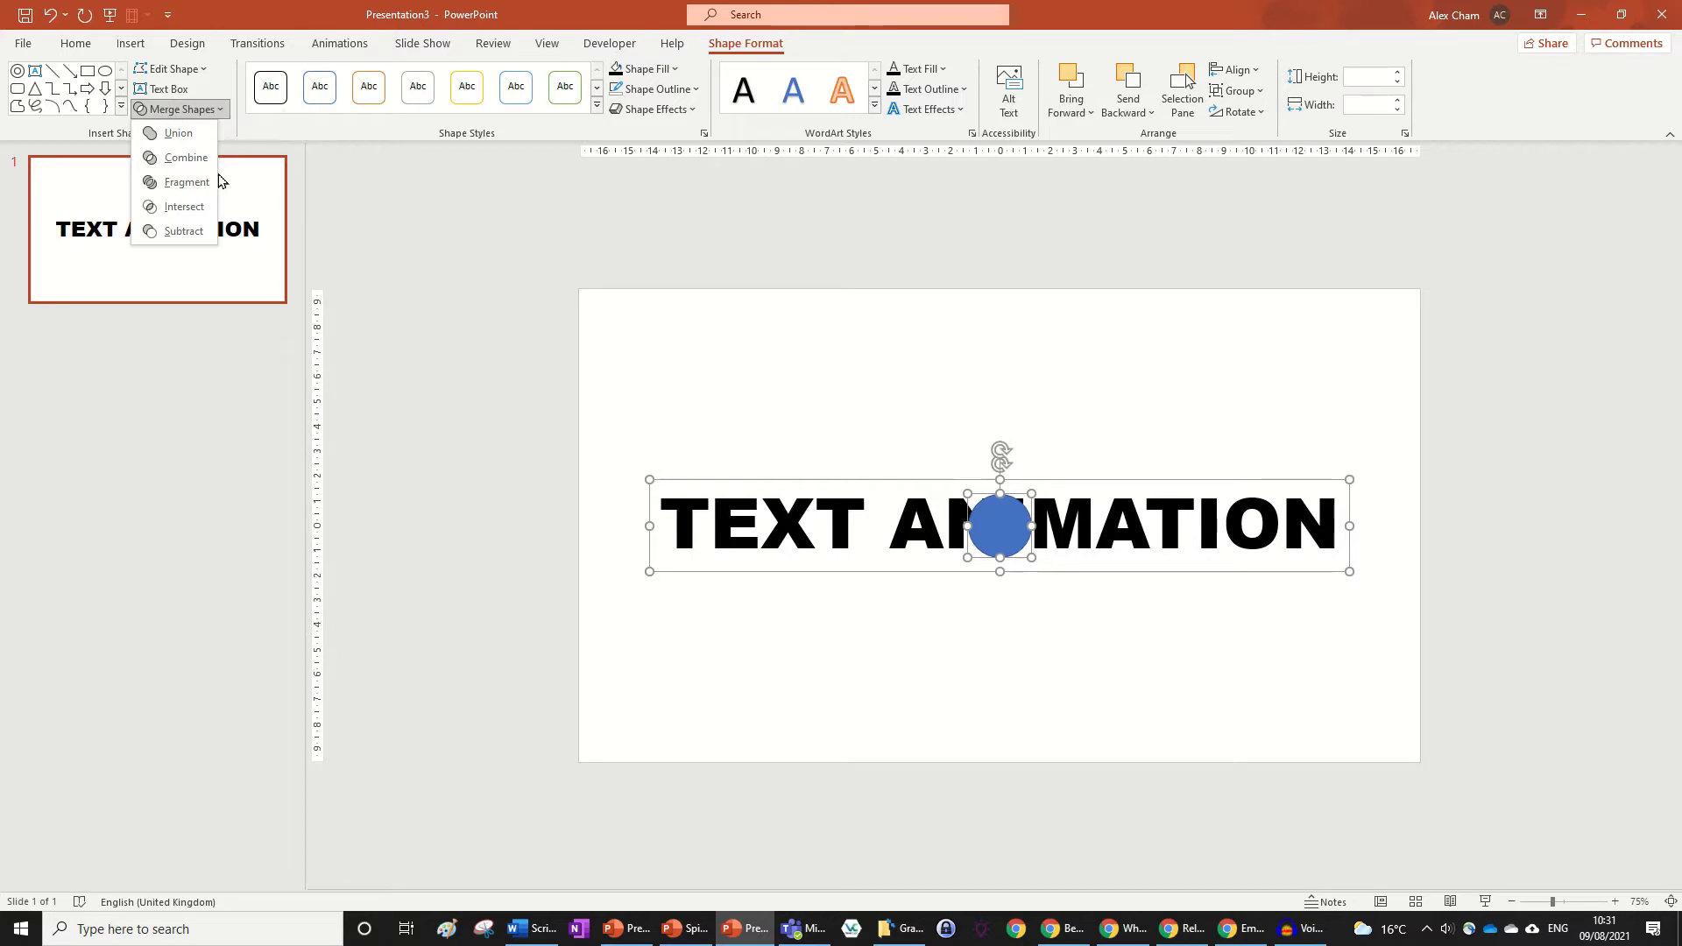
click(187, 183)
Check the fragments by pulling the N and the O's inner piece away, undoing each.
click(1265, 405)
drag(1314, 514, 1555, 571)
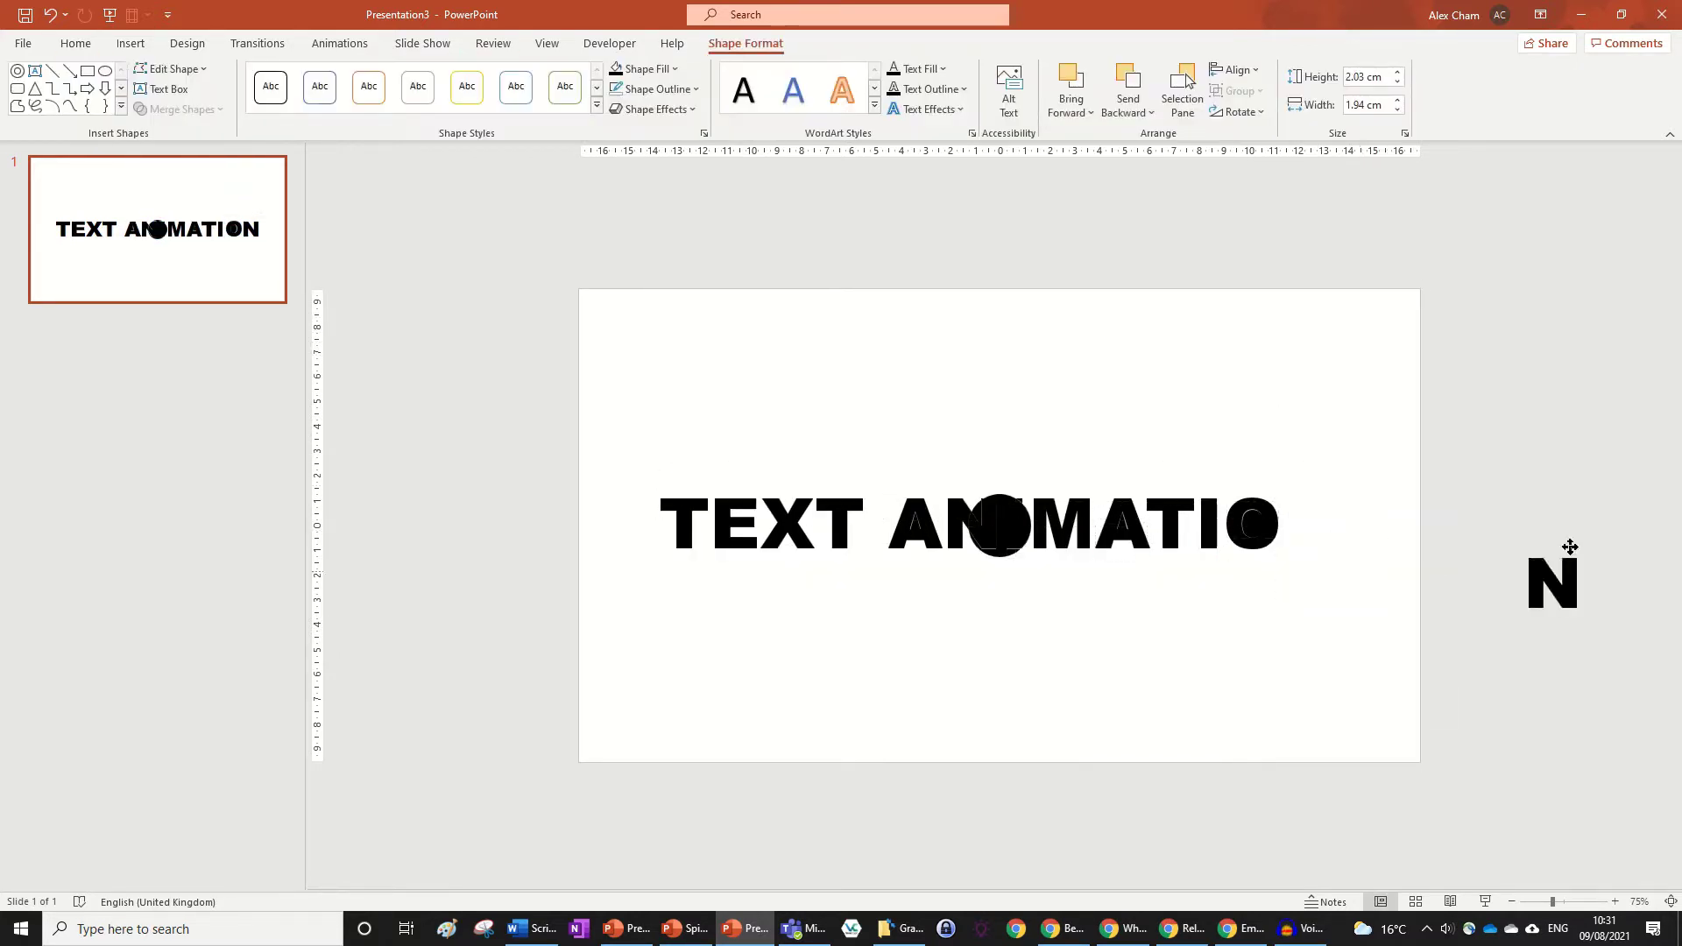
key(ctrl+z)
drag(1263, 534, 1340, 586)
key(ctrl+z)
Delete the inner fill pieces of the O and both A's.
click(1314, 684)
scroll(1297, 697, up, 5)
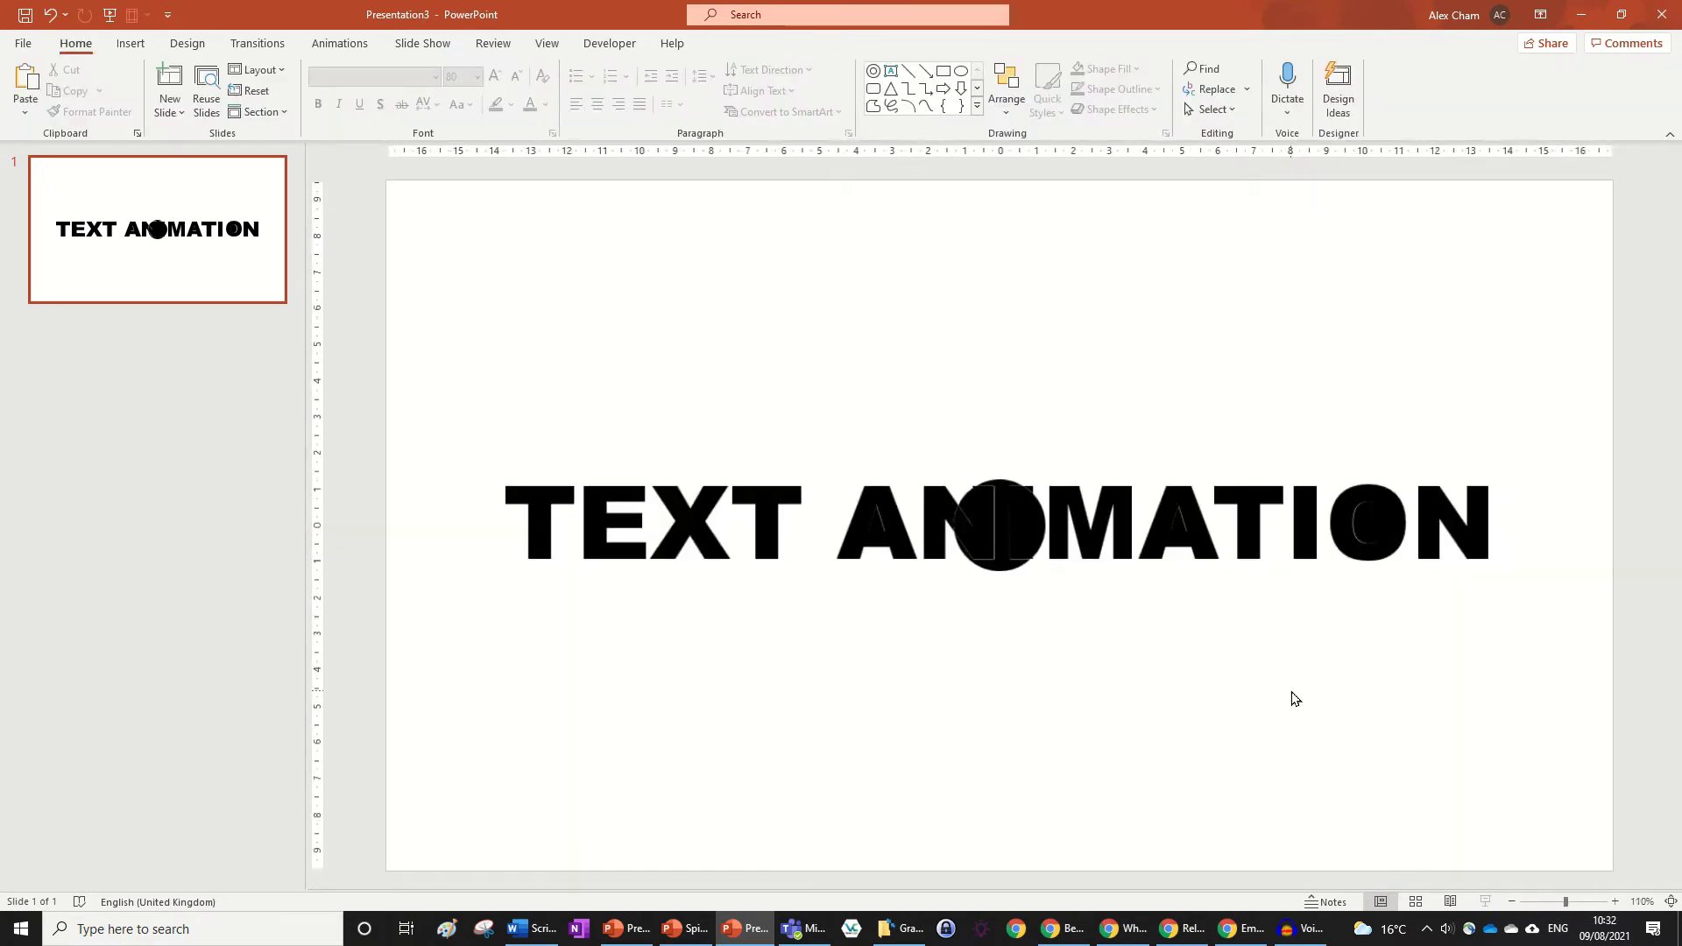
scroll(1295, 698, up, 2)
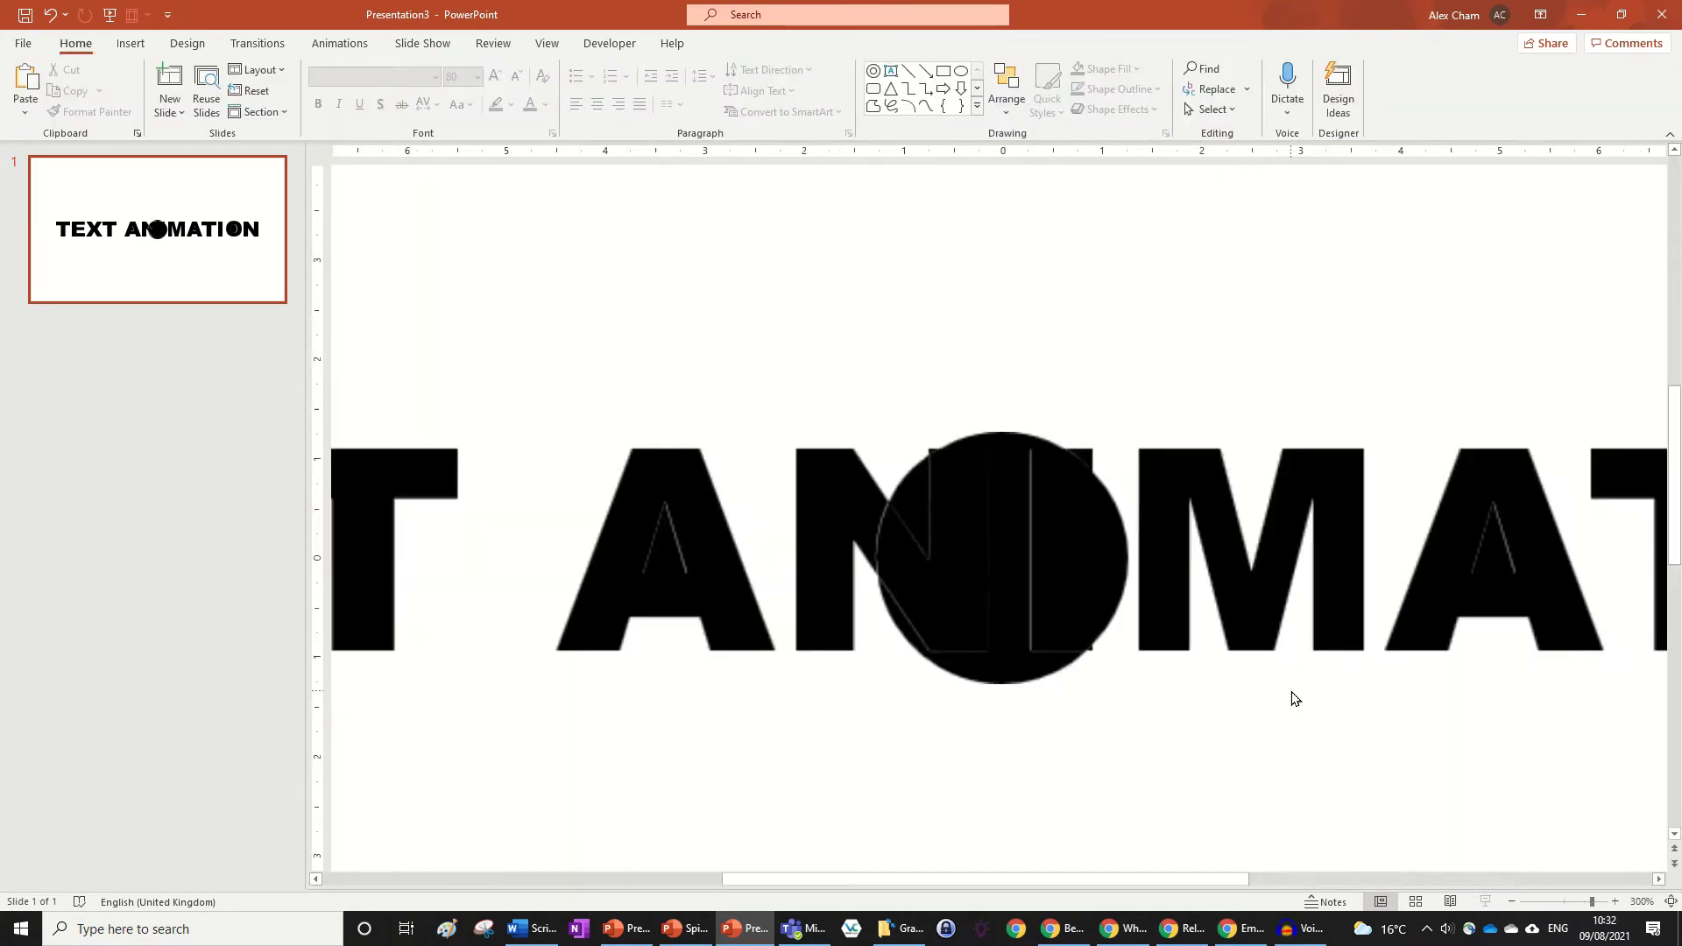
scroll(1295, 698, down, 2)
click(1425, 531)
key(Delete)
click(1213, 536)
key(Delete)
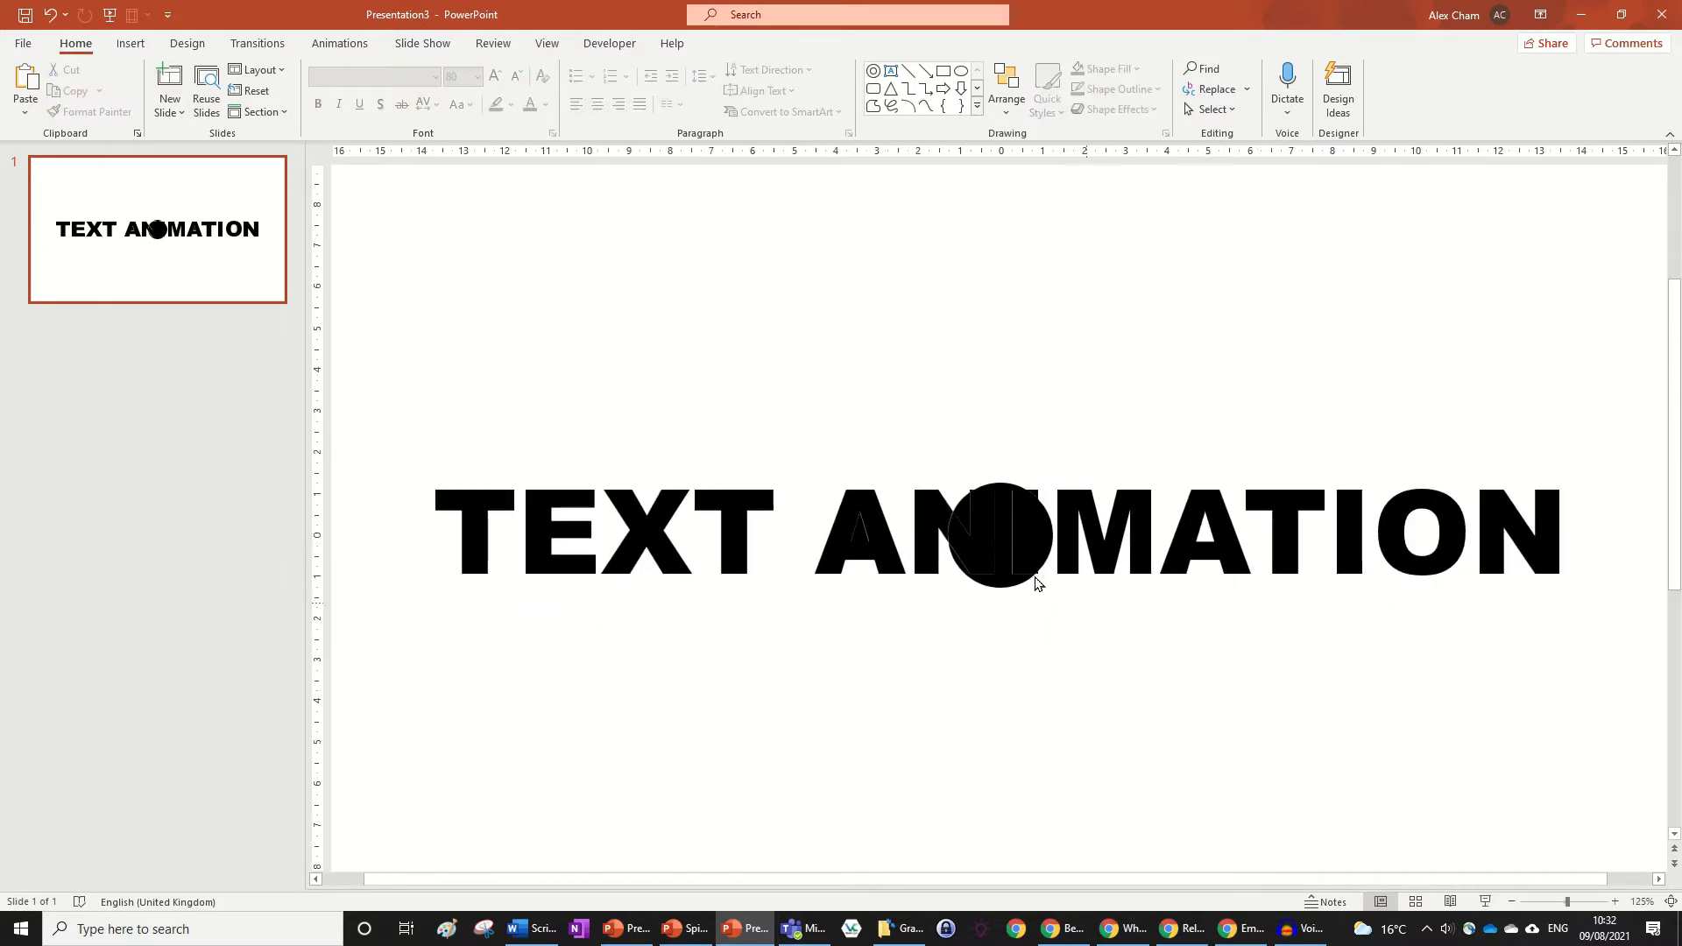
click(860, 534)
key(Delete)
Delete the circle piece over NI and the leftover slivers beside the I and inside the N.
click(1007, 526)
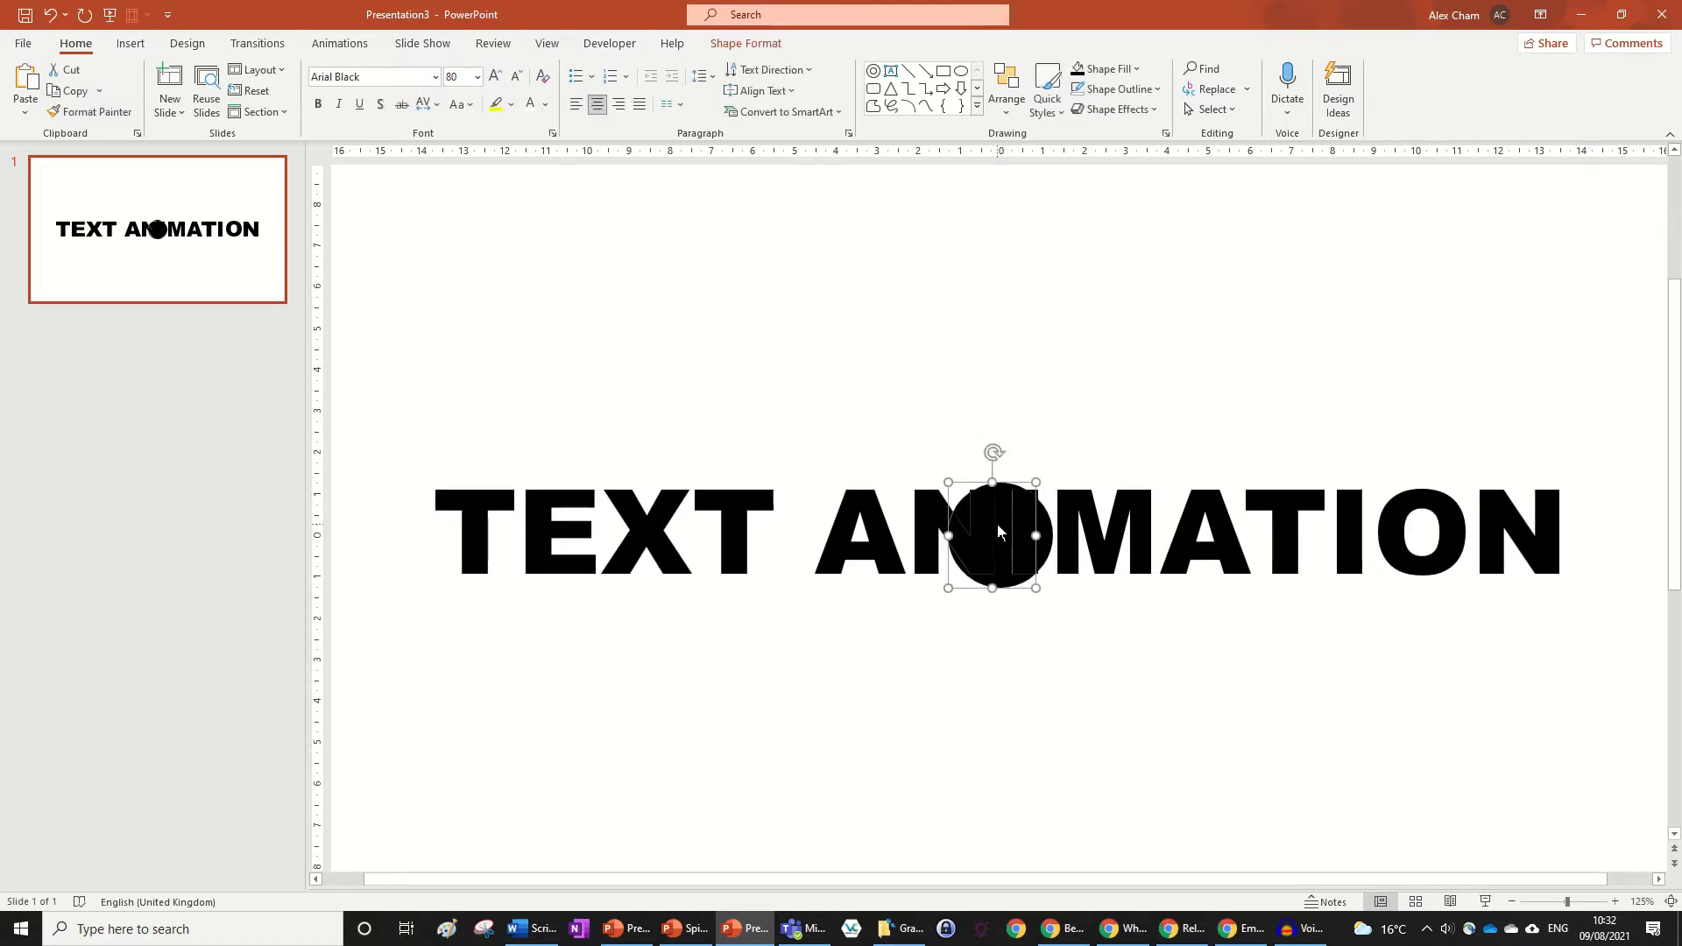
key(Delete)
click(1040, 535)
key(Delete)
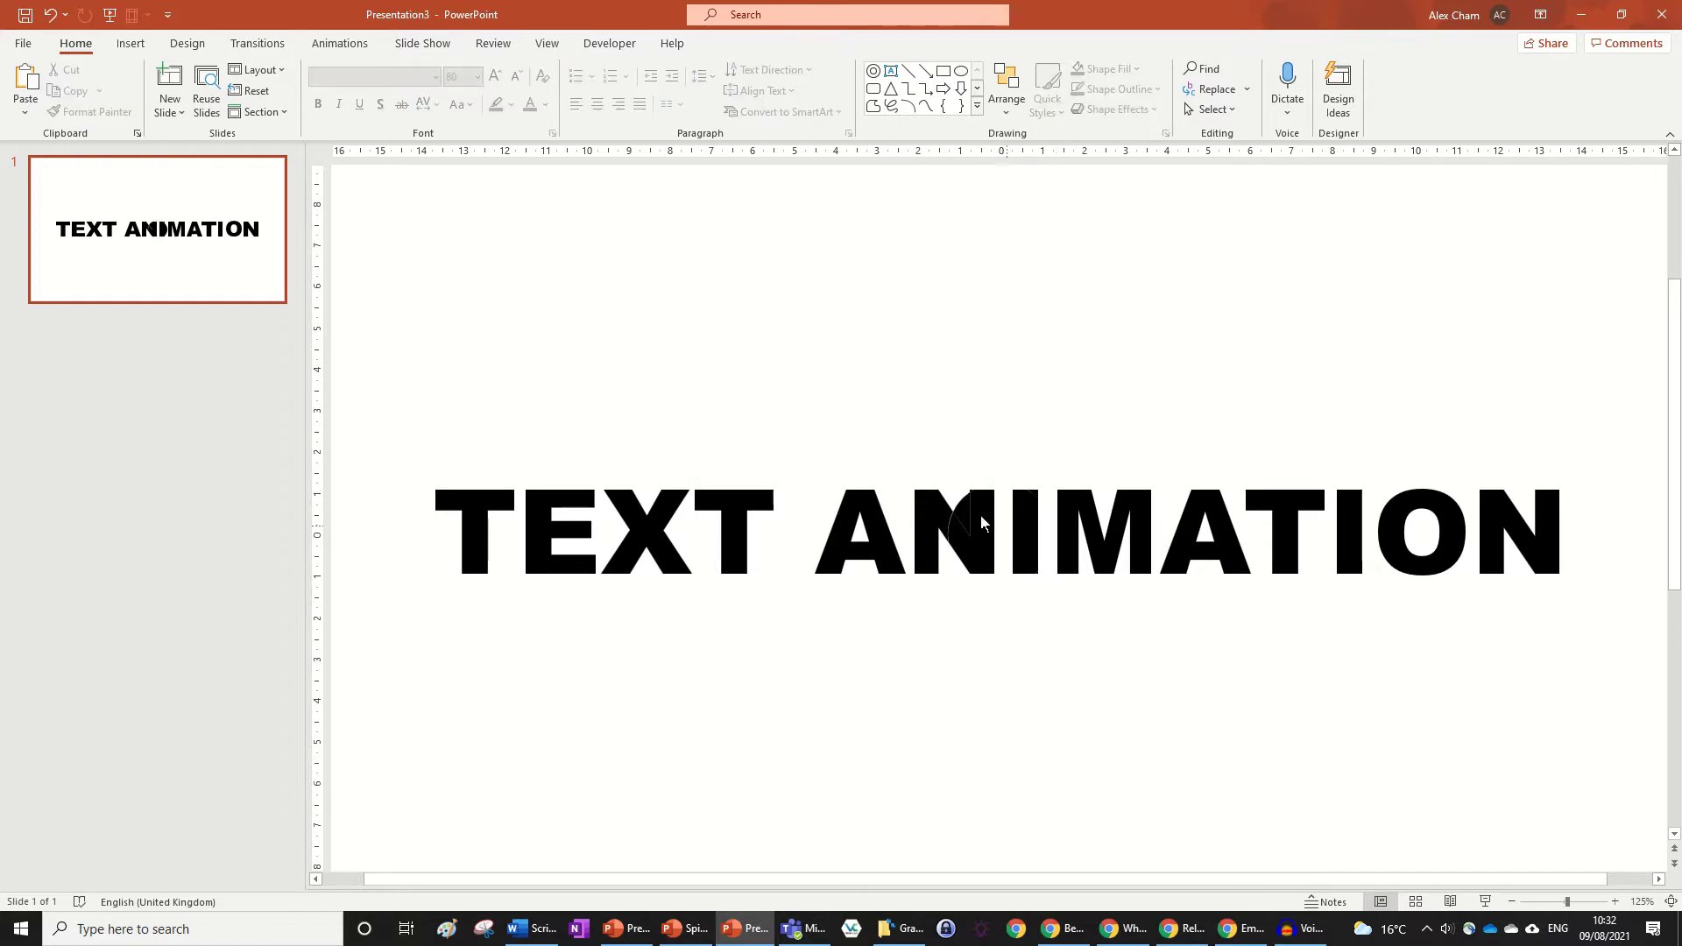
click(961, 514)
key(Delete)
Test-move the I and N fragments, then move both below the word and undo.
drag(1023, 565, 1033, 696)
key(ctrl+z)
drag(987, 569, 1006, 620)
key(ctrl+z)
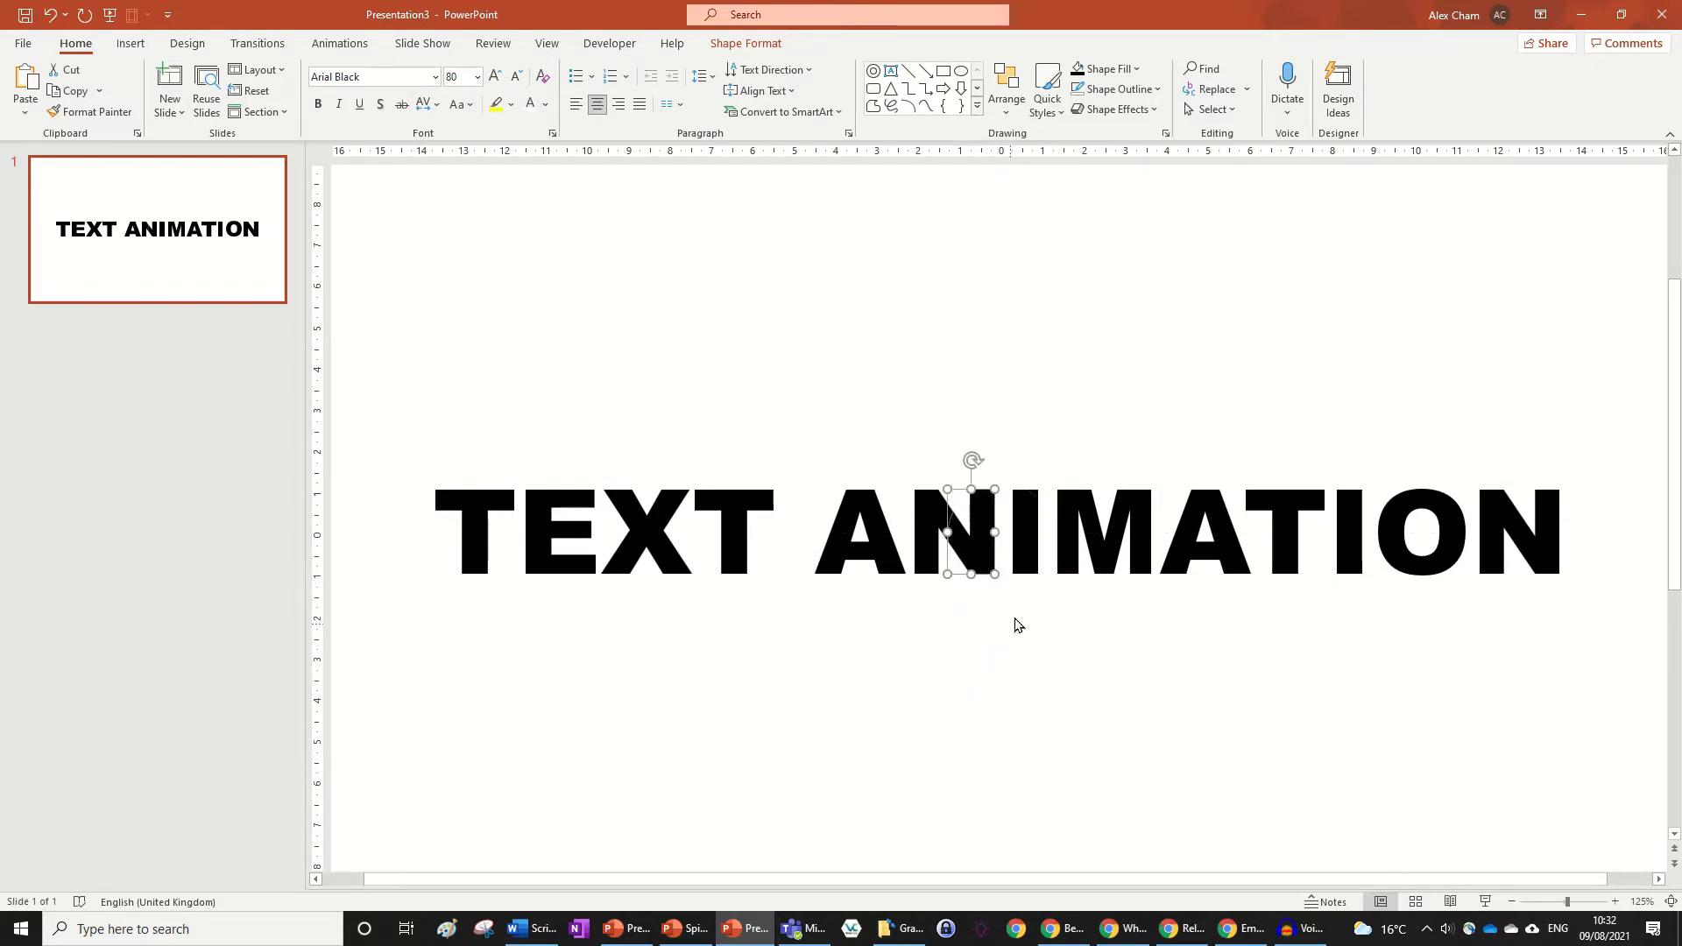
shift+click(1035, 561)
drag(1028, 548, 1324, 764)
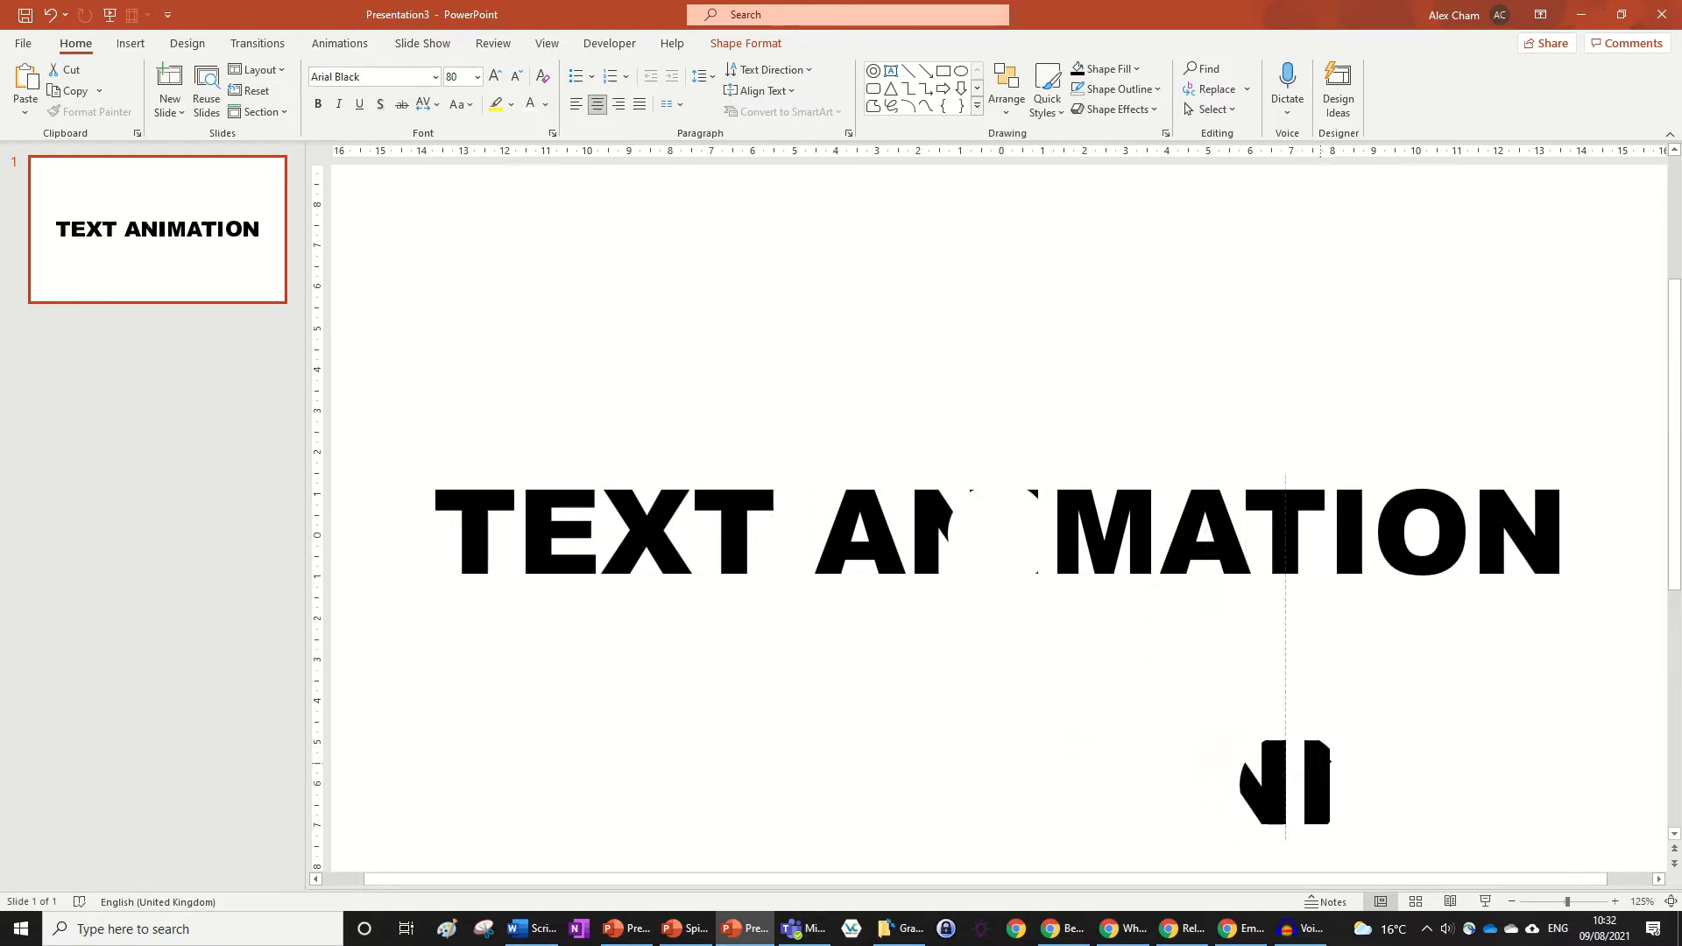
key(ctrl+z)
Hide Group 31, the N and I circle-area pieces, in the Selection Pane.
click(745, 43)
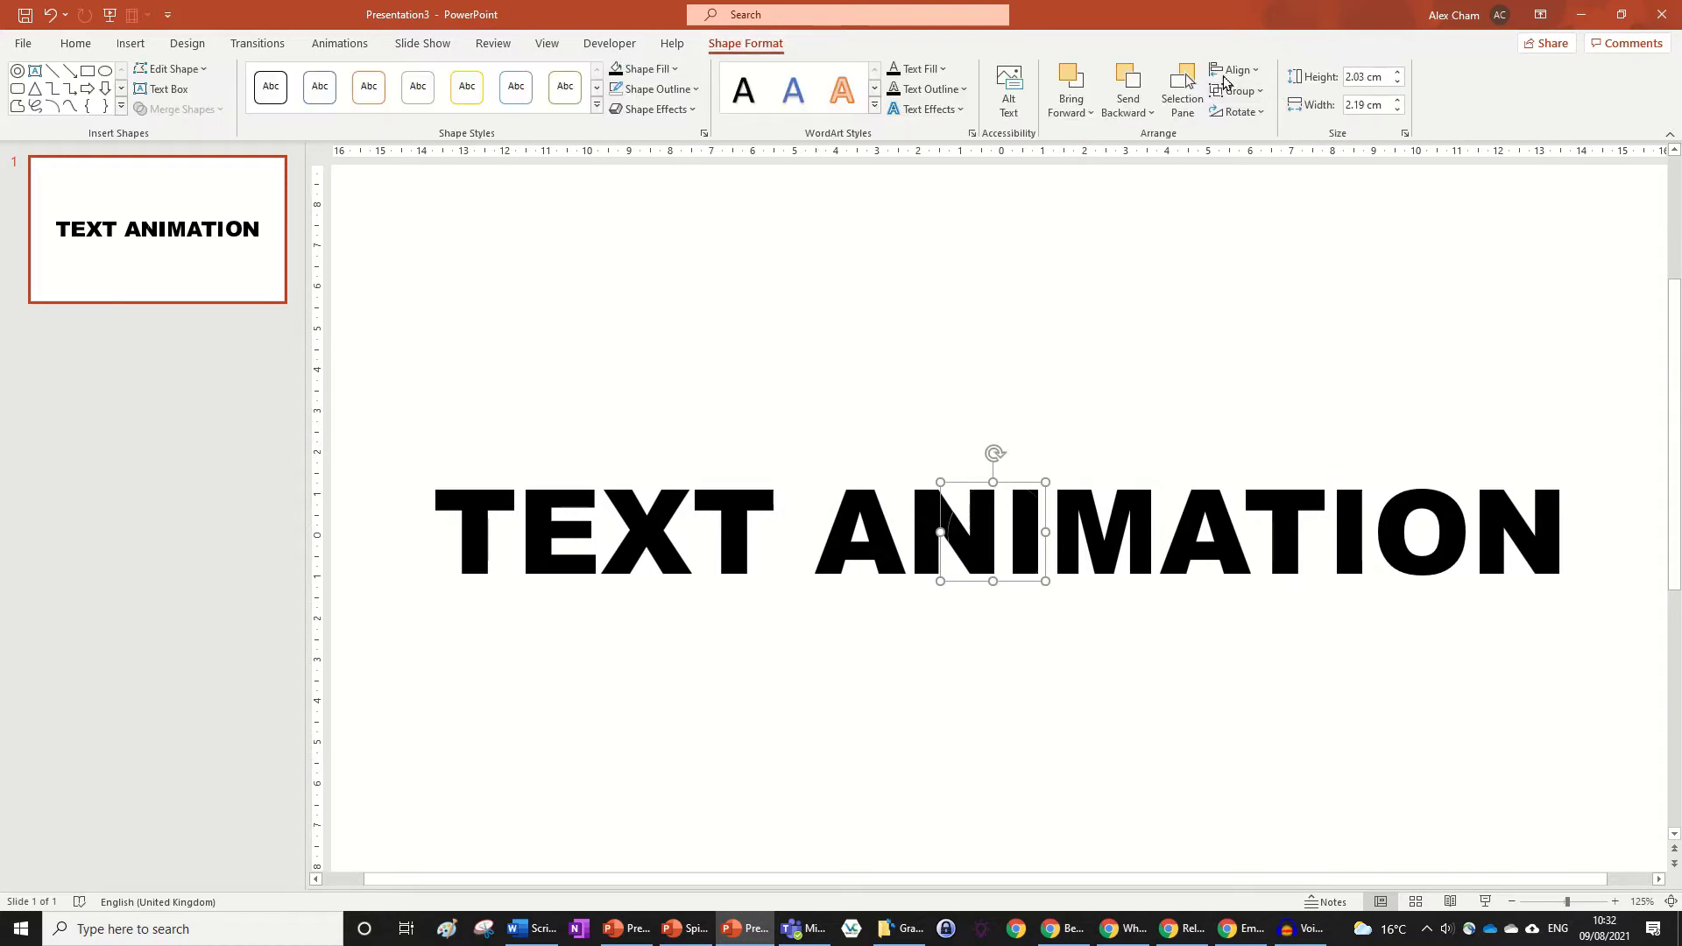
click(1182, 91)
click(1638, 474)
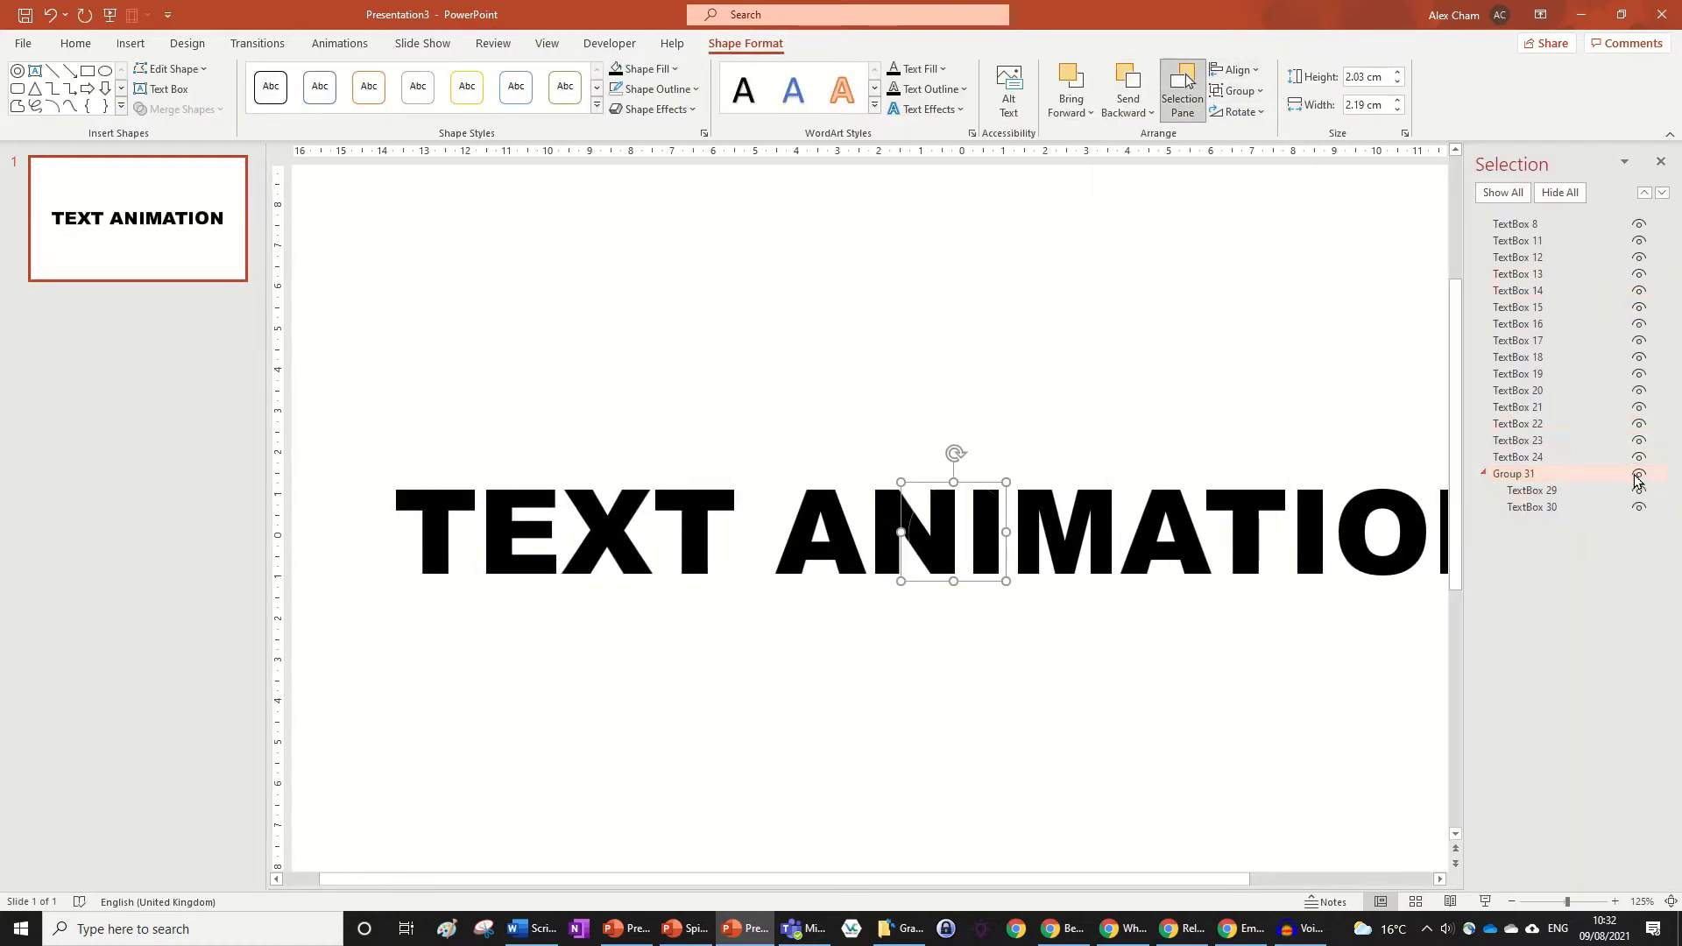
click(1484, 475)
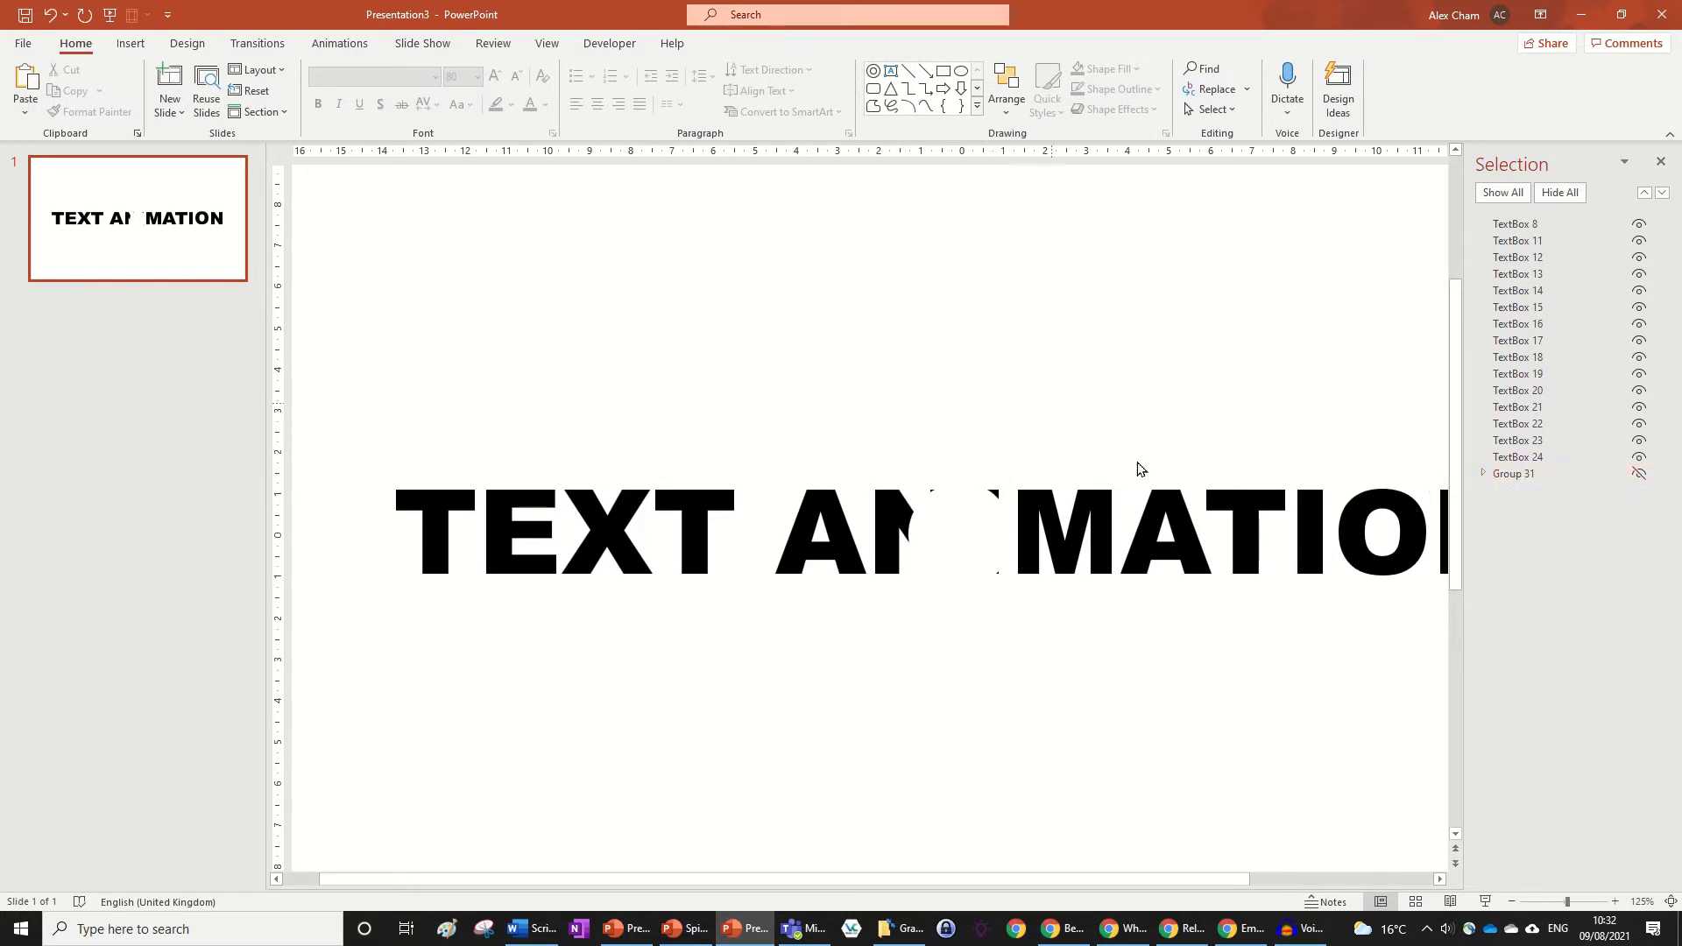
scroll(1137, 468, down, 6)
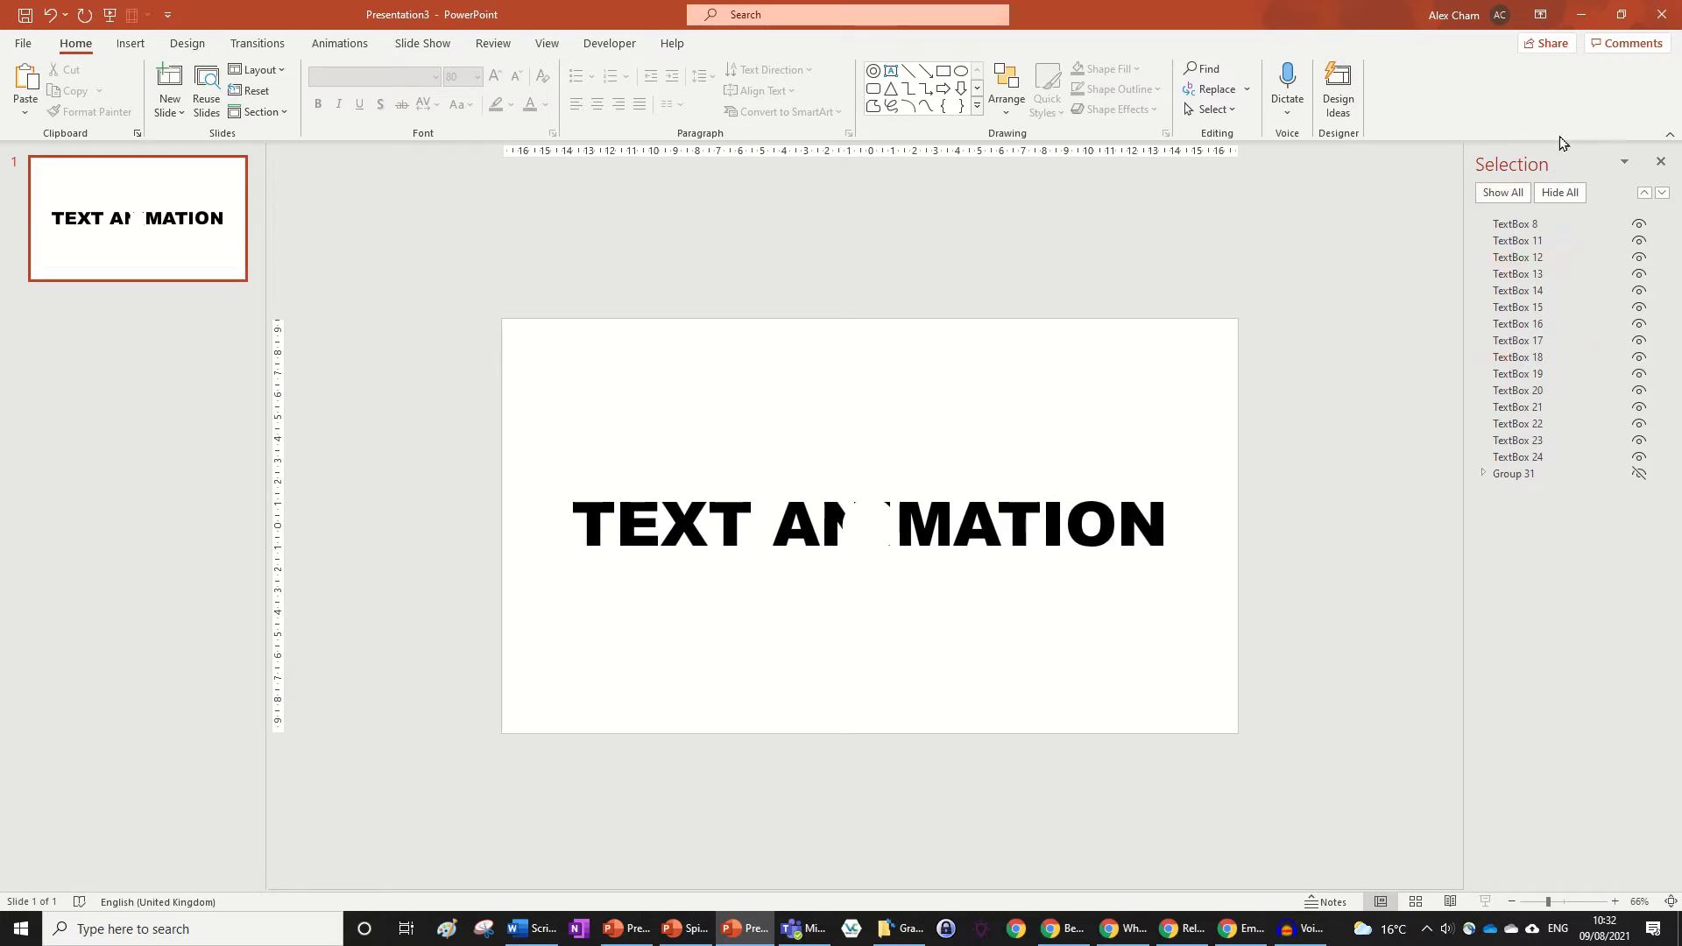
scroll(1021, 663, up, 4)
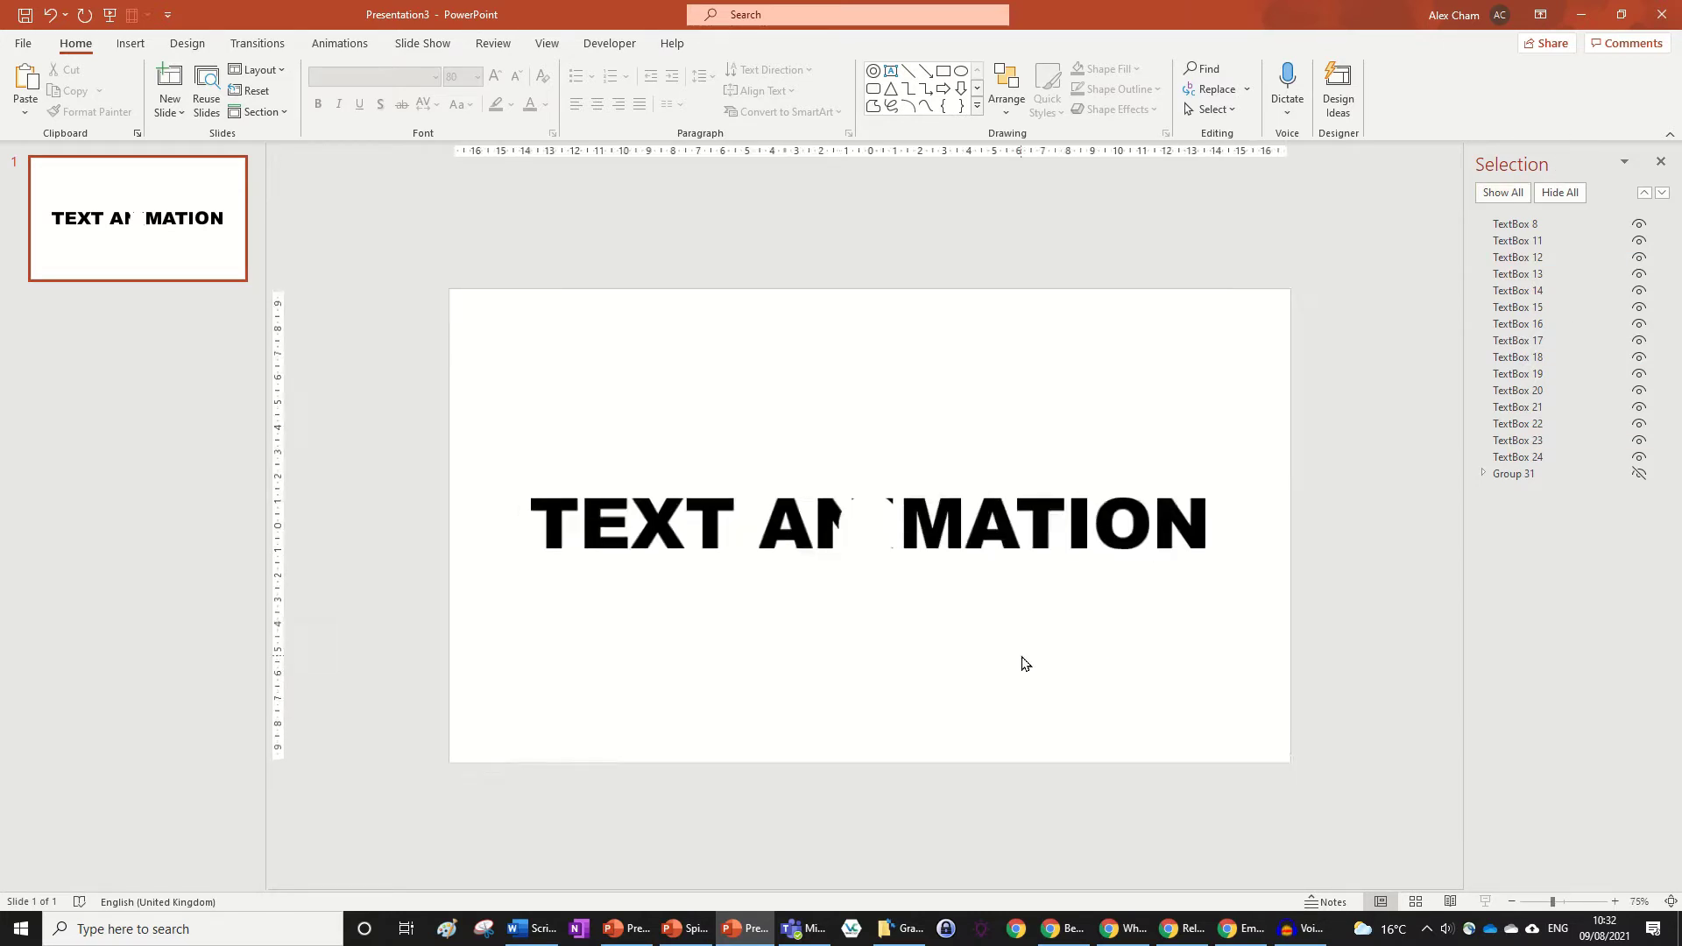
Insert a new circle, centre it horizontally and vertically, and enlarge it over the word's middle.
click(961, 70)
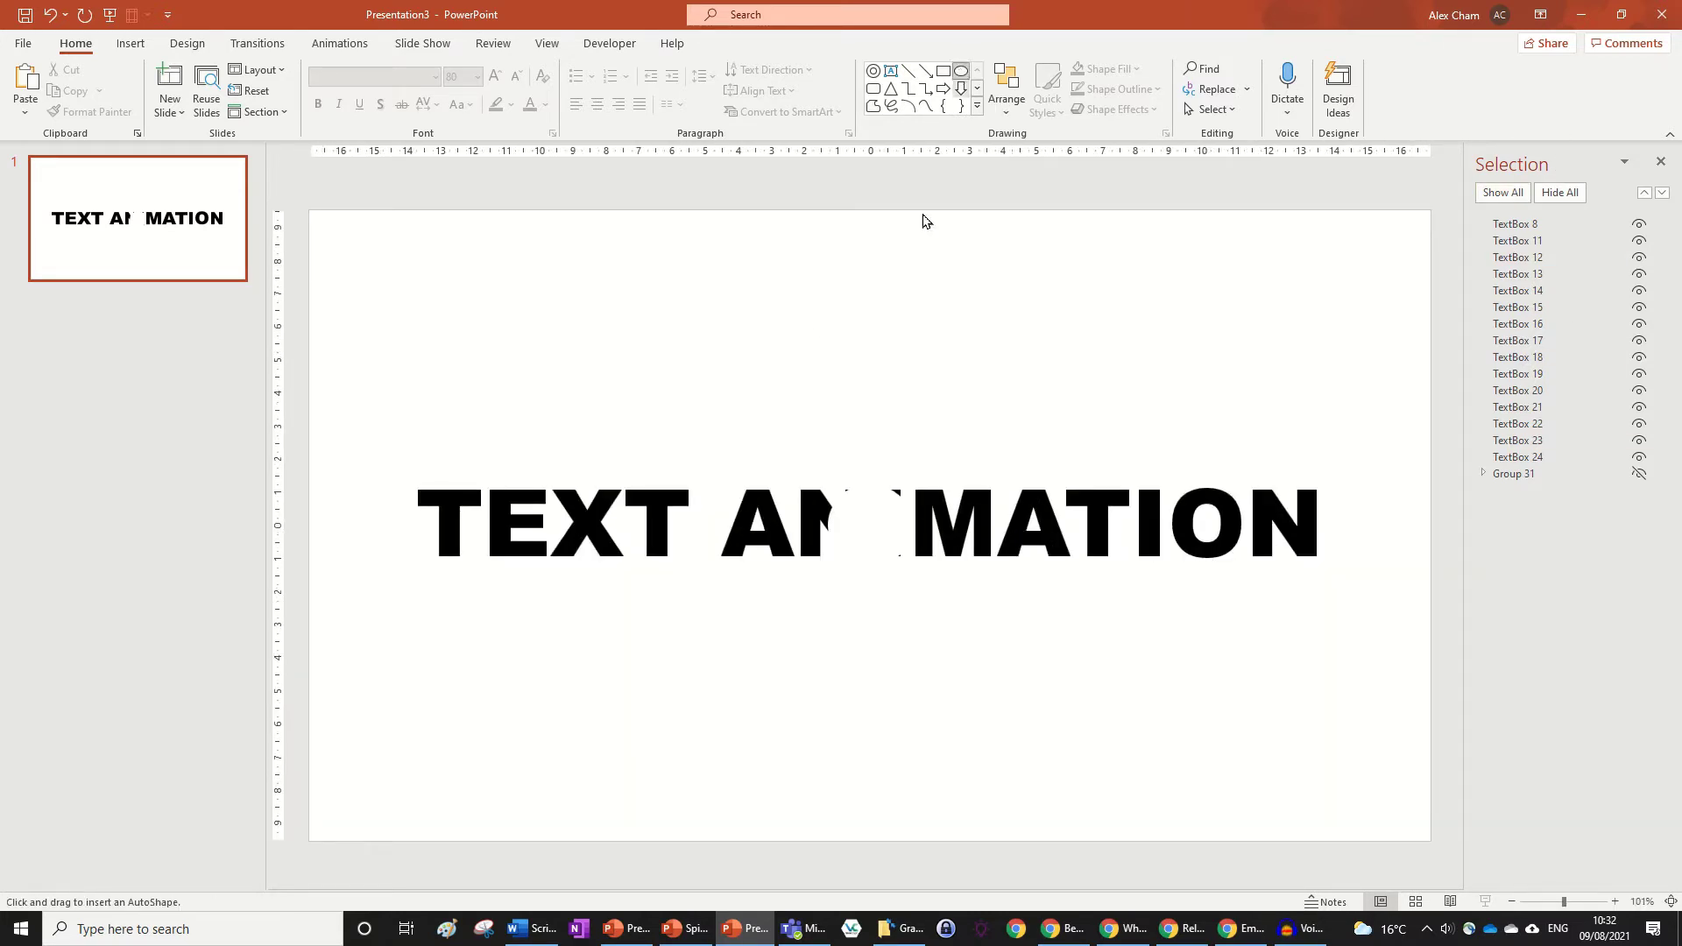
click(816, 334)
click(1254, 79)
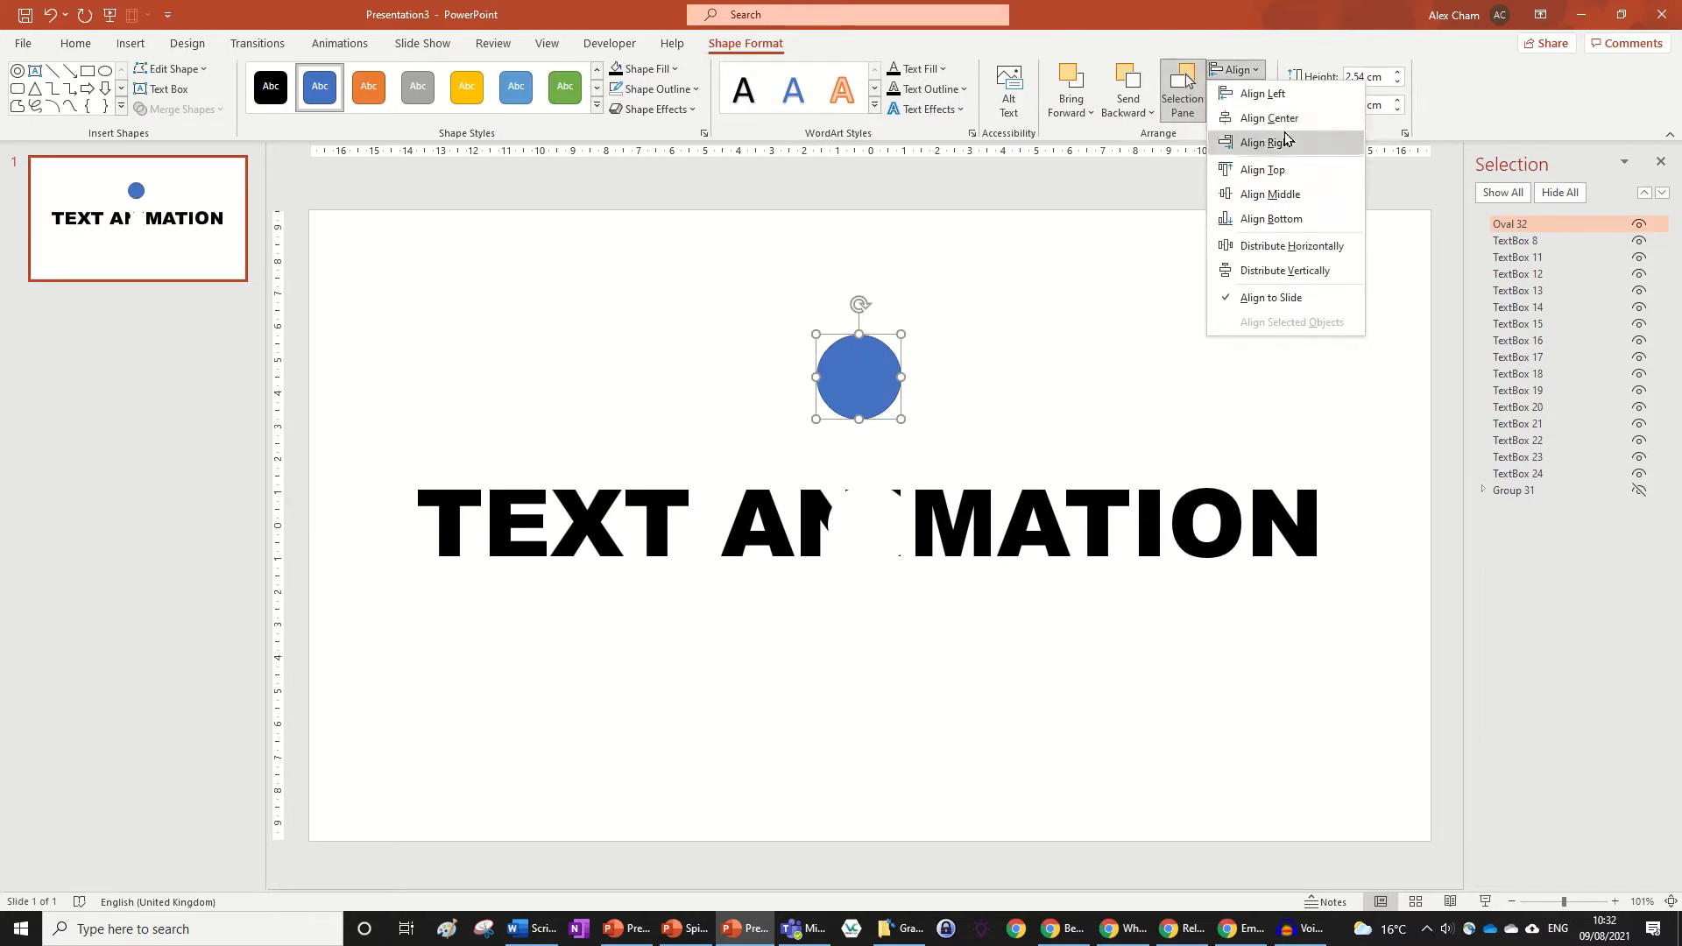
click(1269, 118)
click(1235, 69)
click(1269, 194)
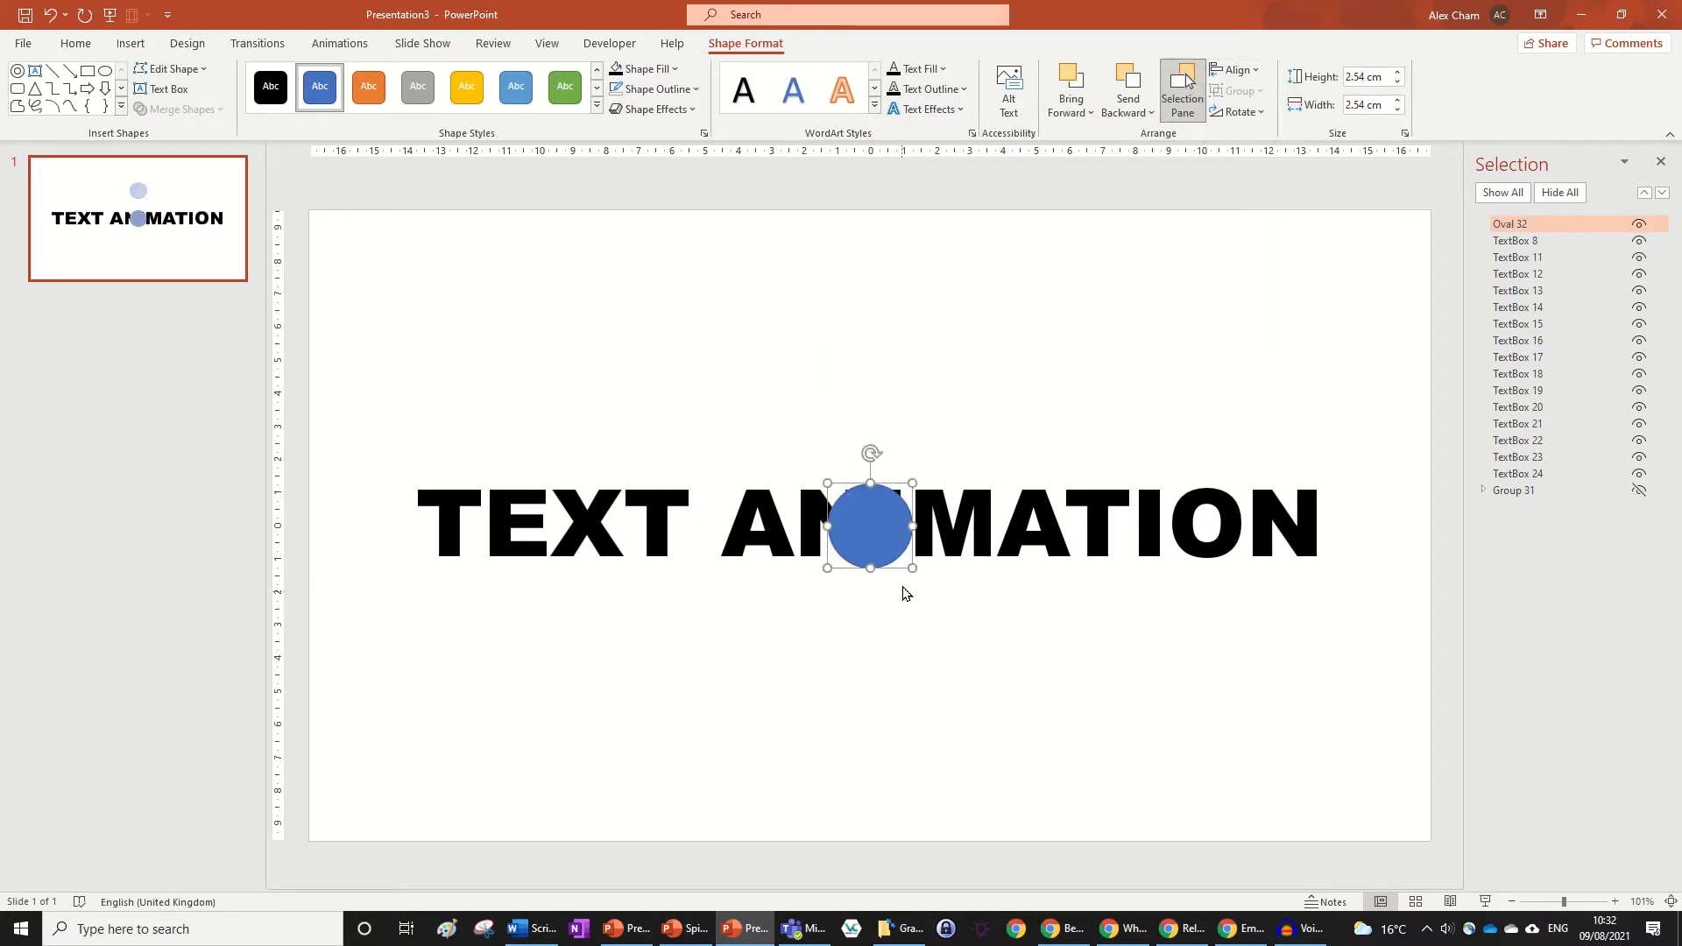
drag(911, 567, 967, 551)
click(1110, 511)
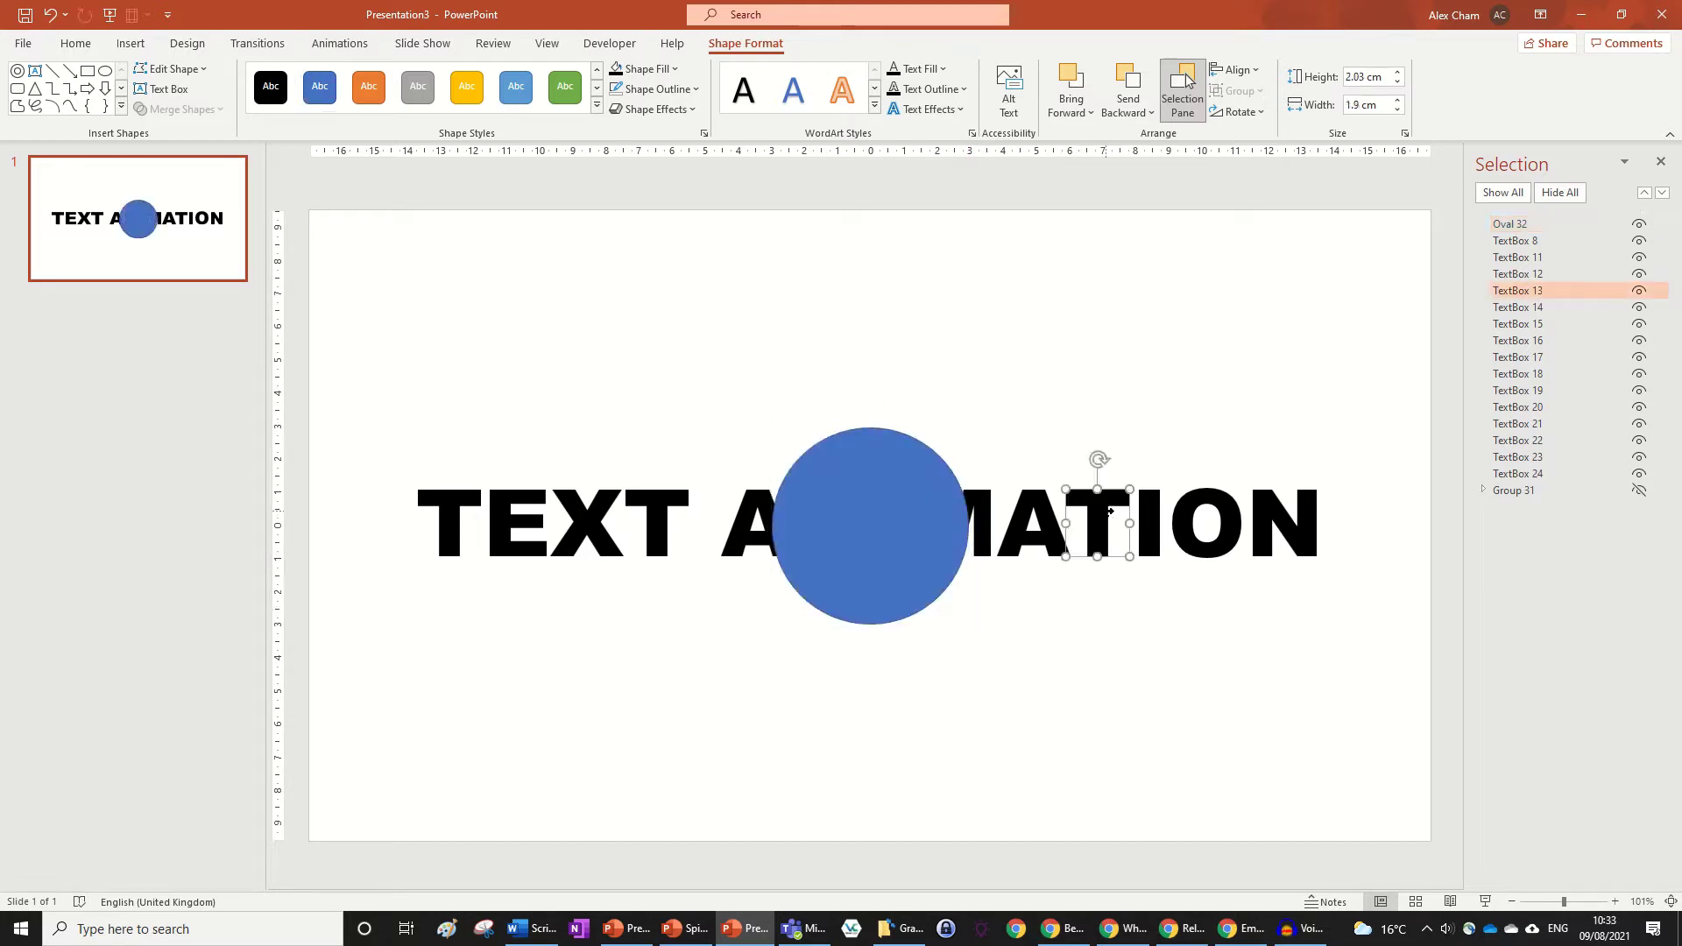
click(1307, 581)
Marquee-select the letter pieces, add the circle, and try Merge Shapes > Fragment.
drag(1378, 607, 289, 445)
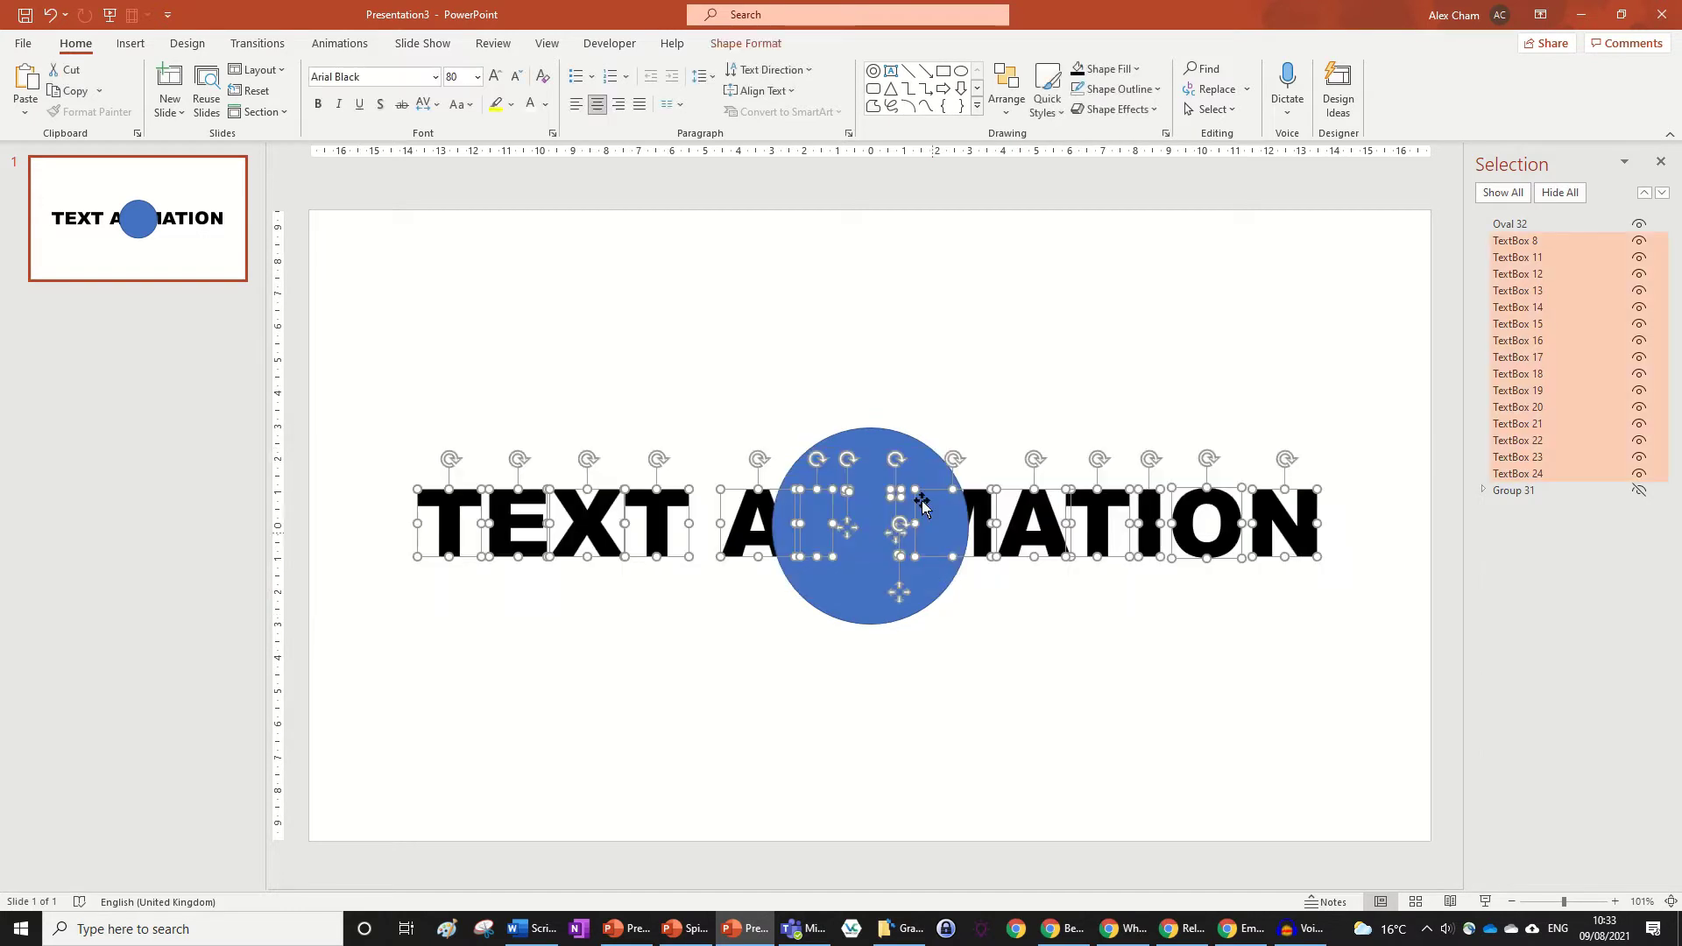
shift+click(875, 457)
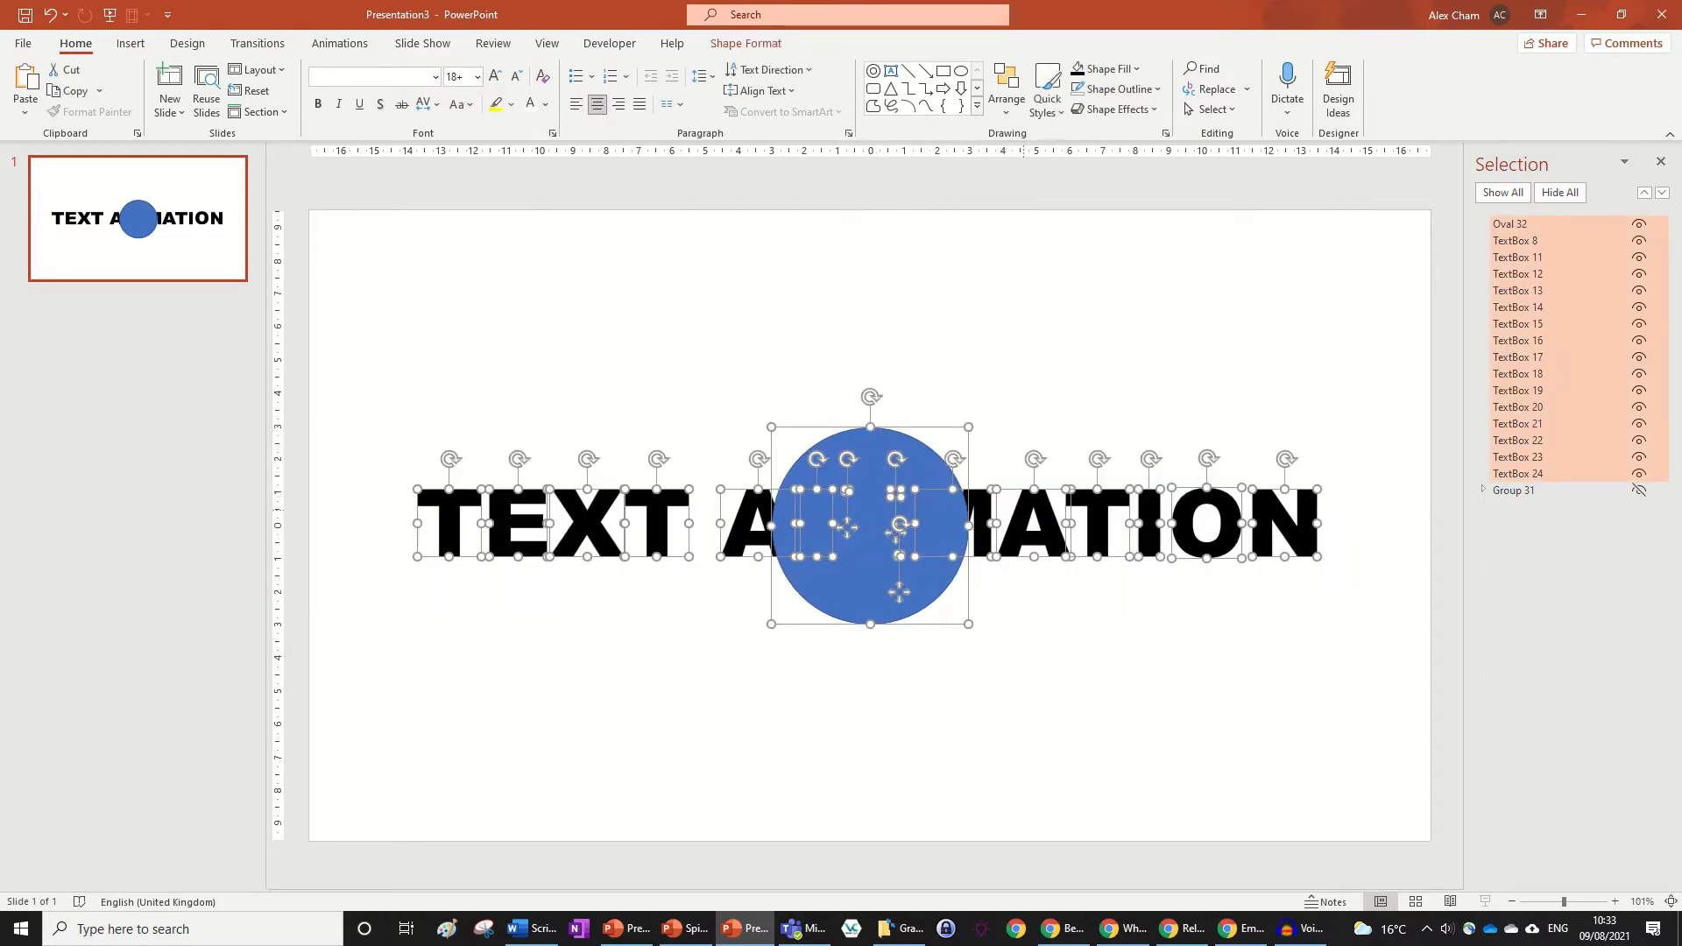
click(745, 43)
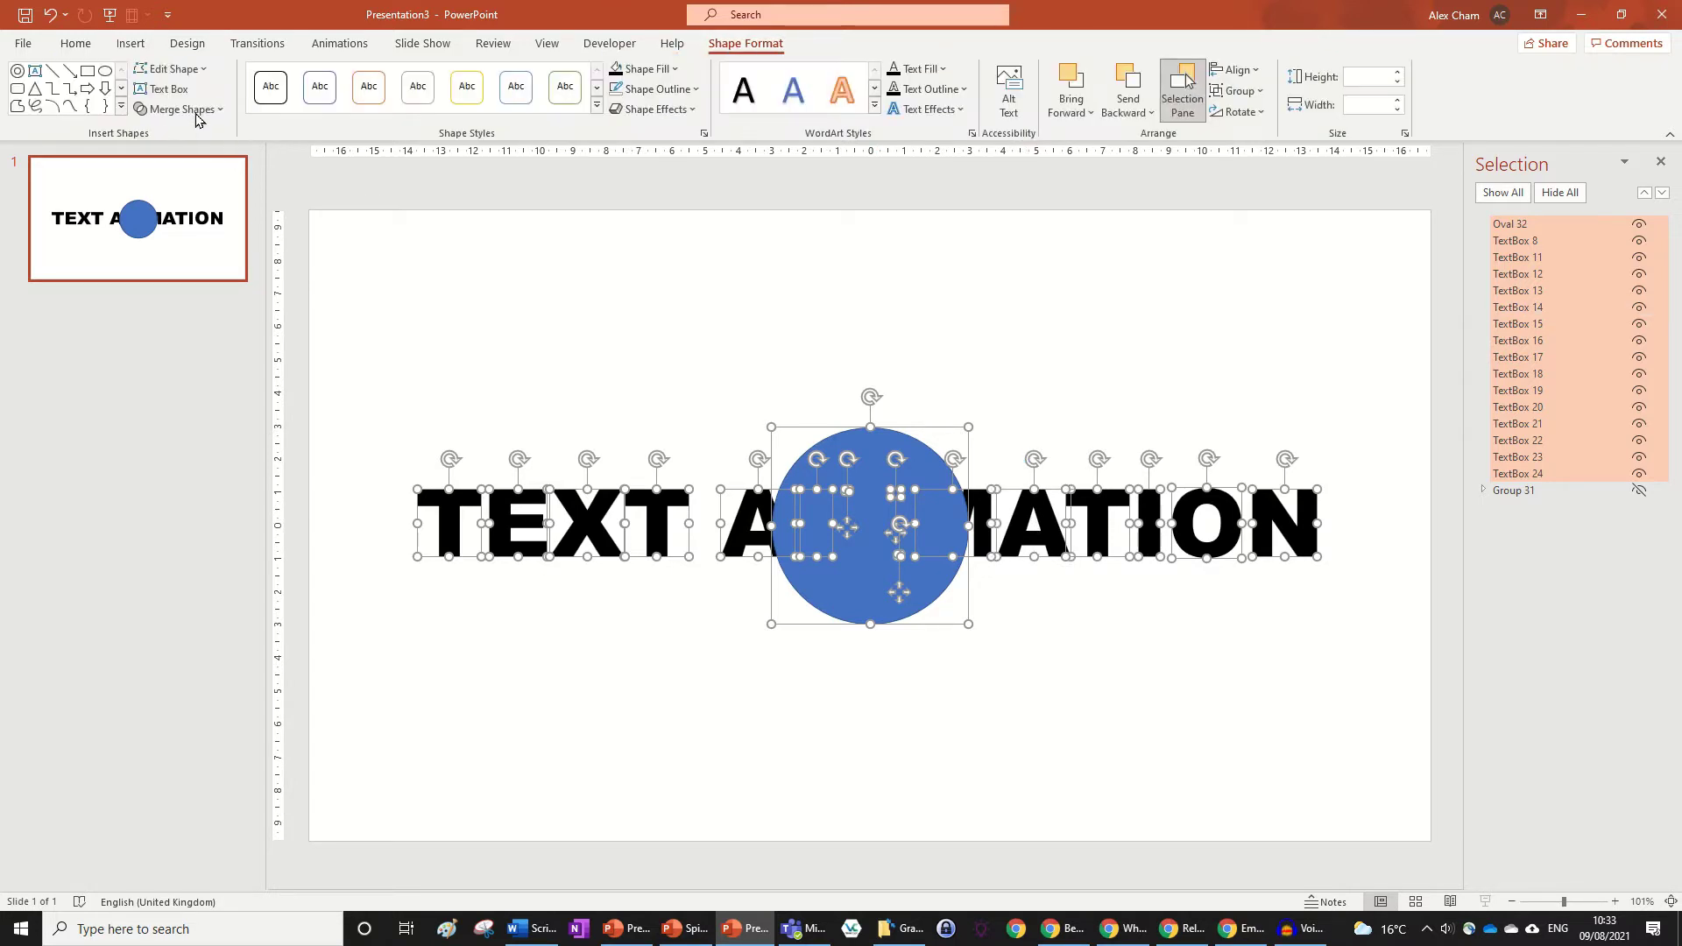
click(179, 109)
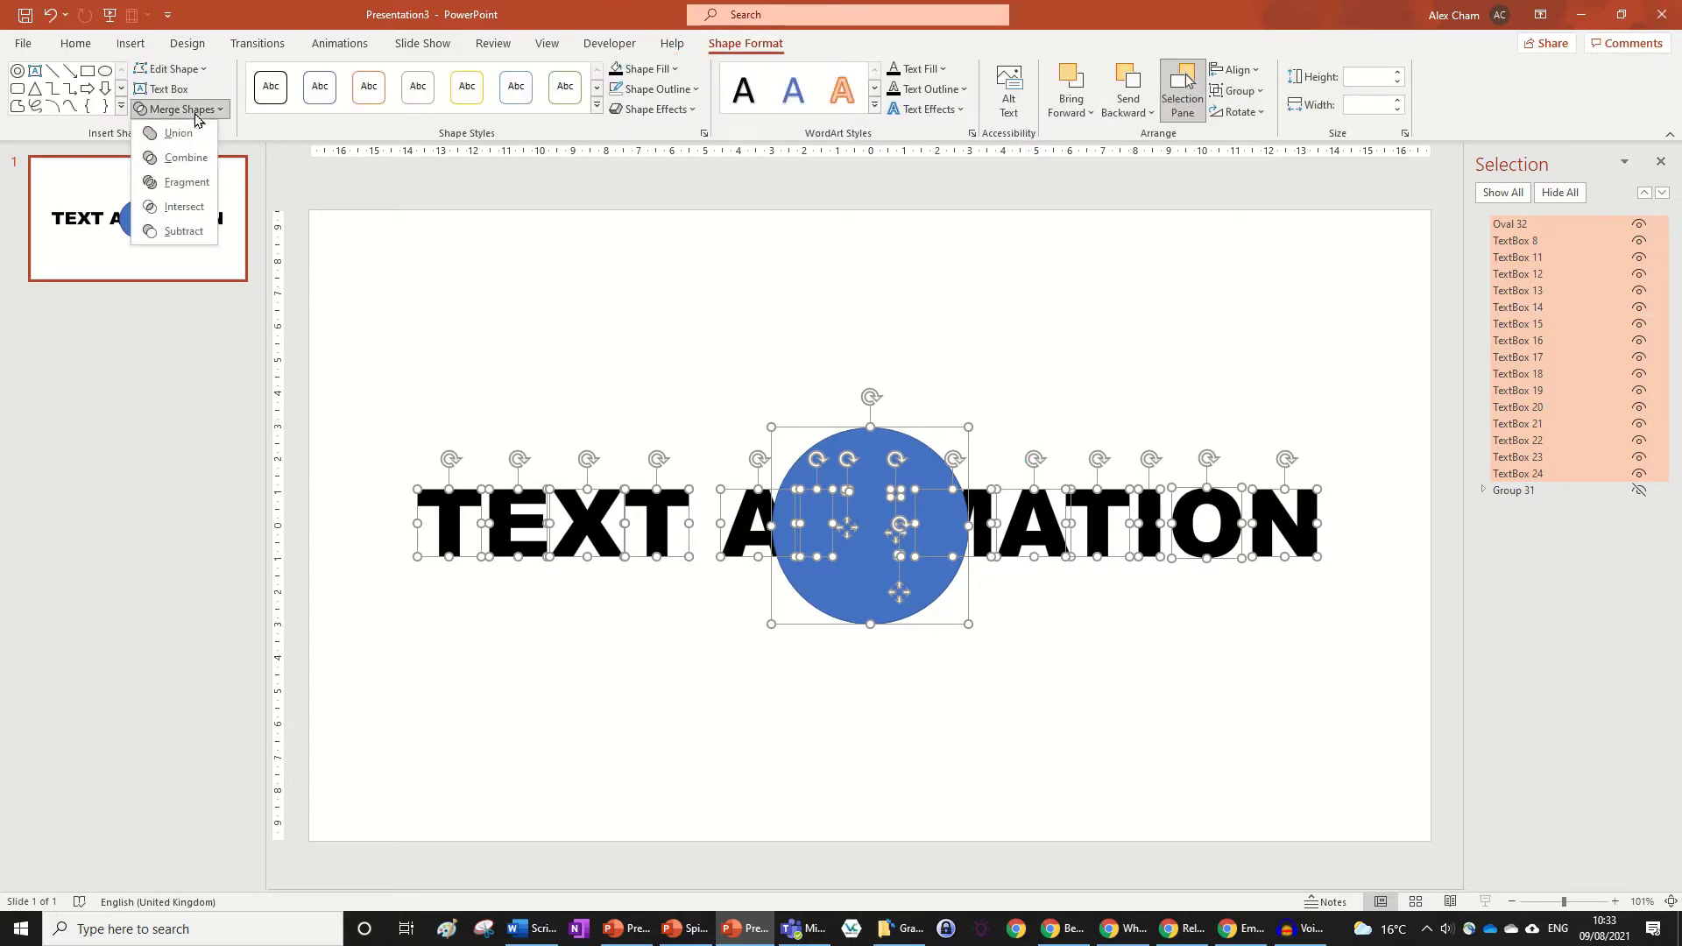
click(186, 183)
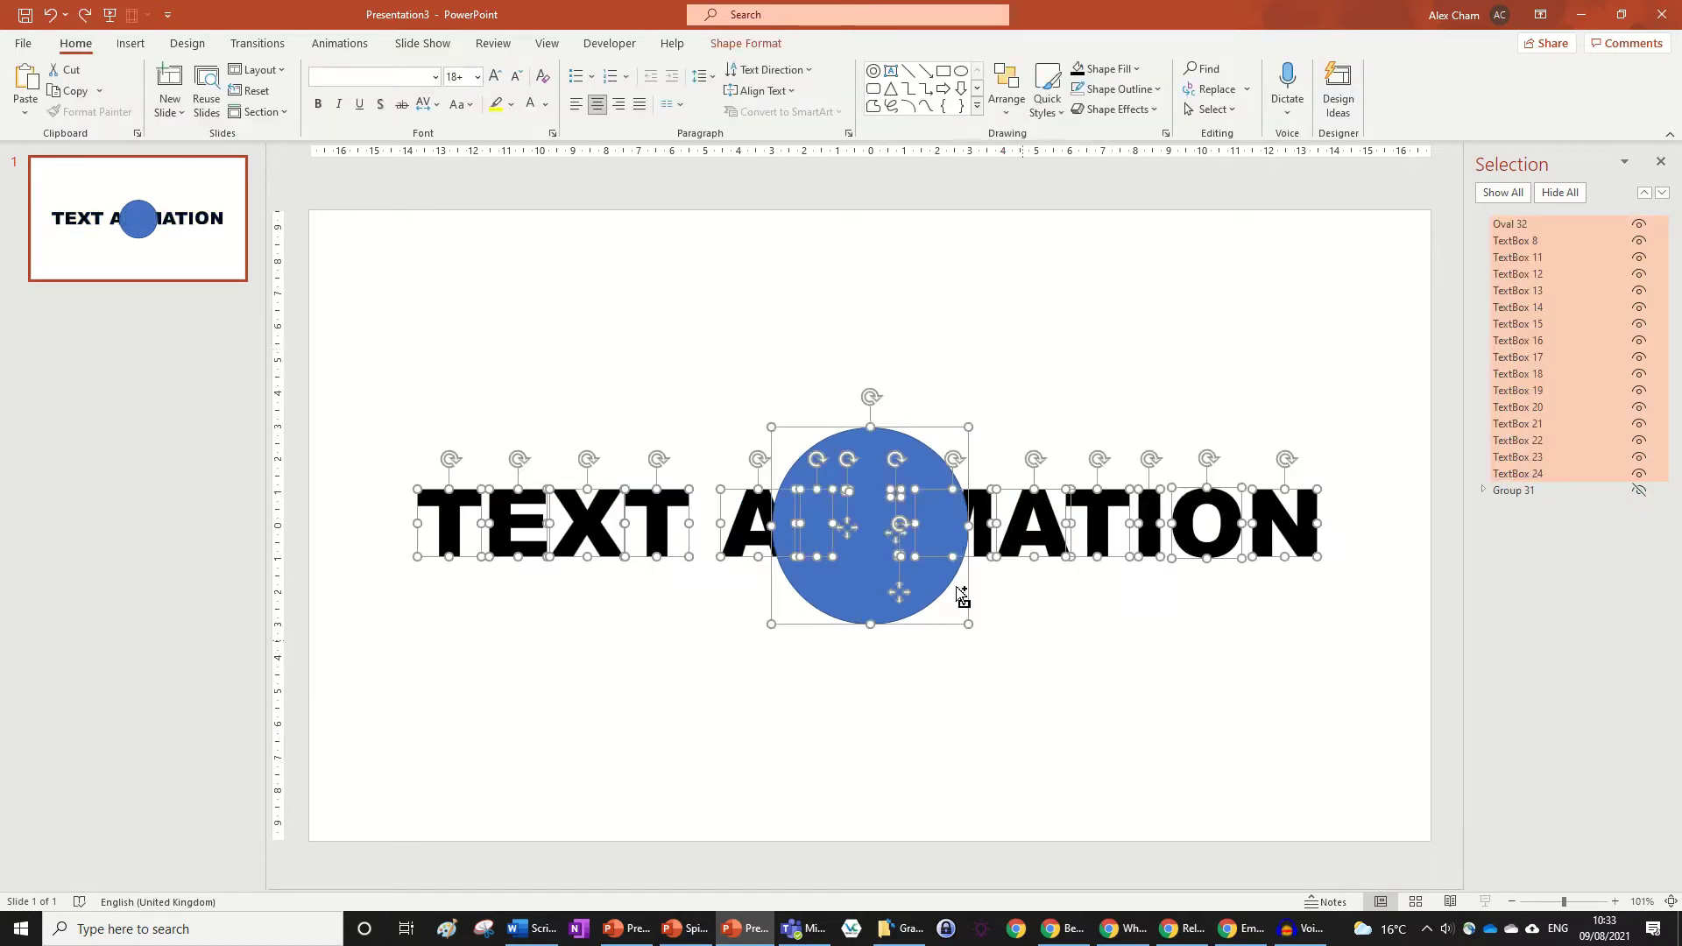
click(886, 799)
Reselect the N, circle, O, I, T and remaining letters, then apply Fragment.
click(1292, 513)
shift+click(946, 528)
shift+click(1227, 543)
shift+click(1151, 525)
shift+click(1100, 525)
drag(1137, 621, 369, 365)
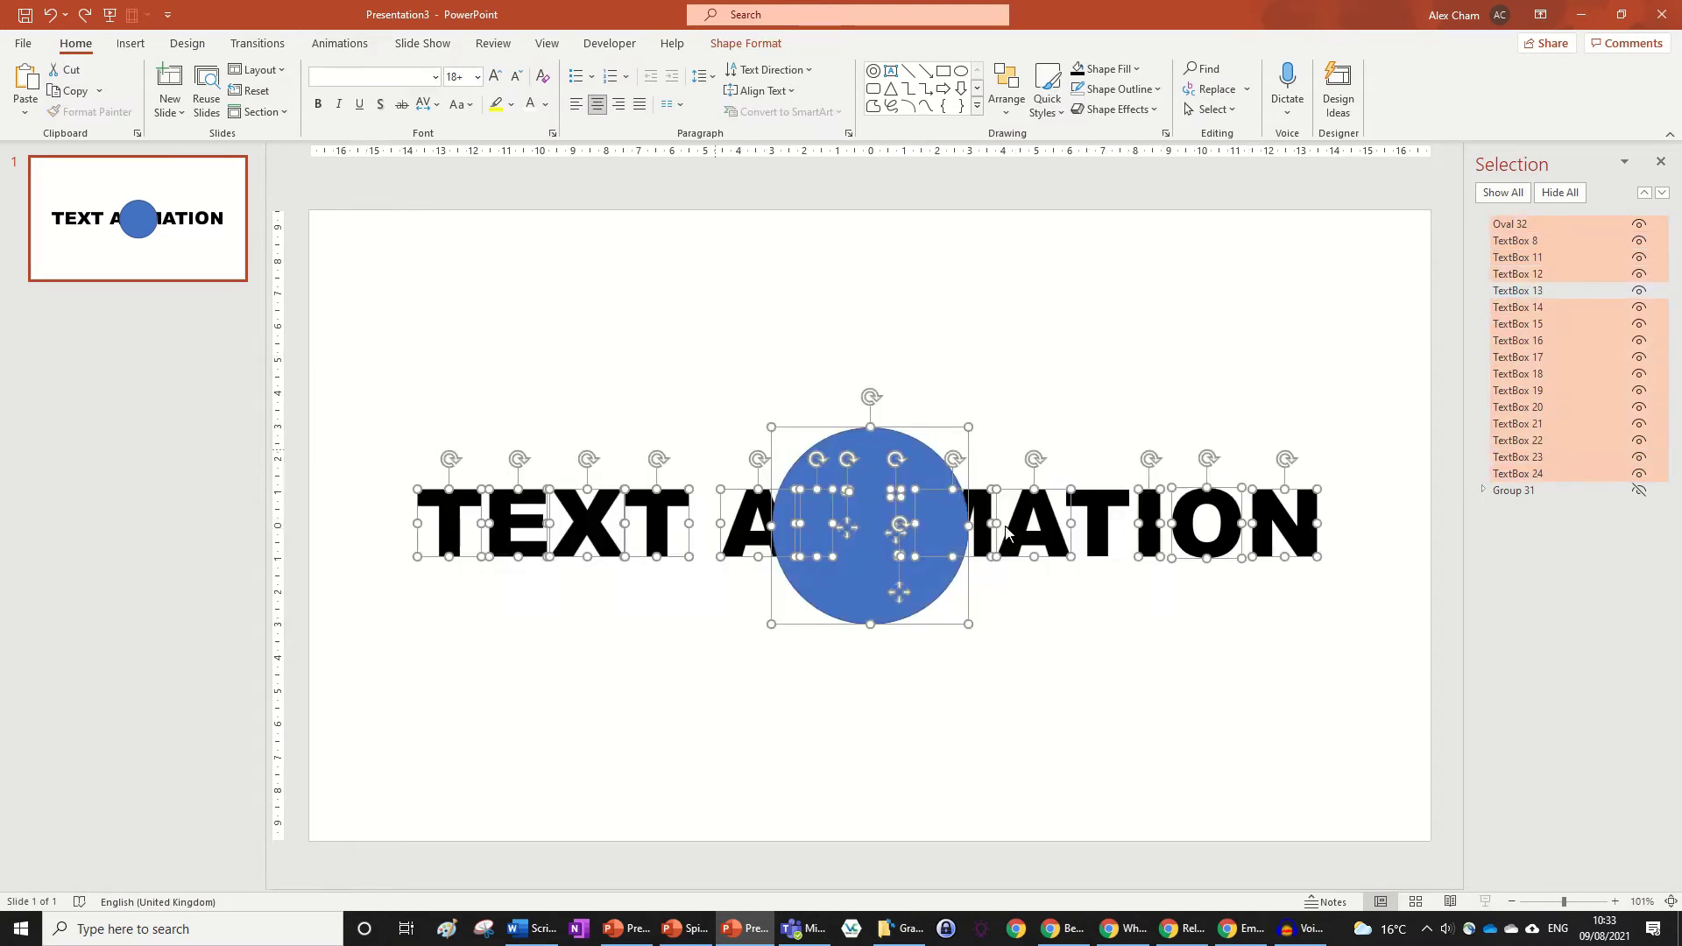
click(745, 43)
click(180, 109)
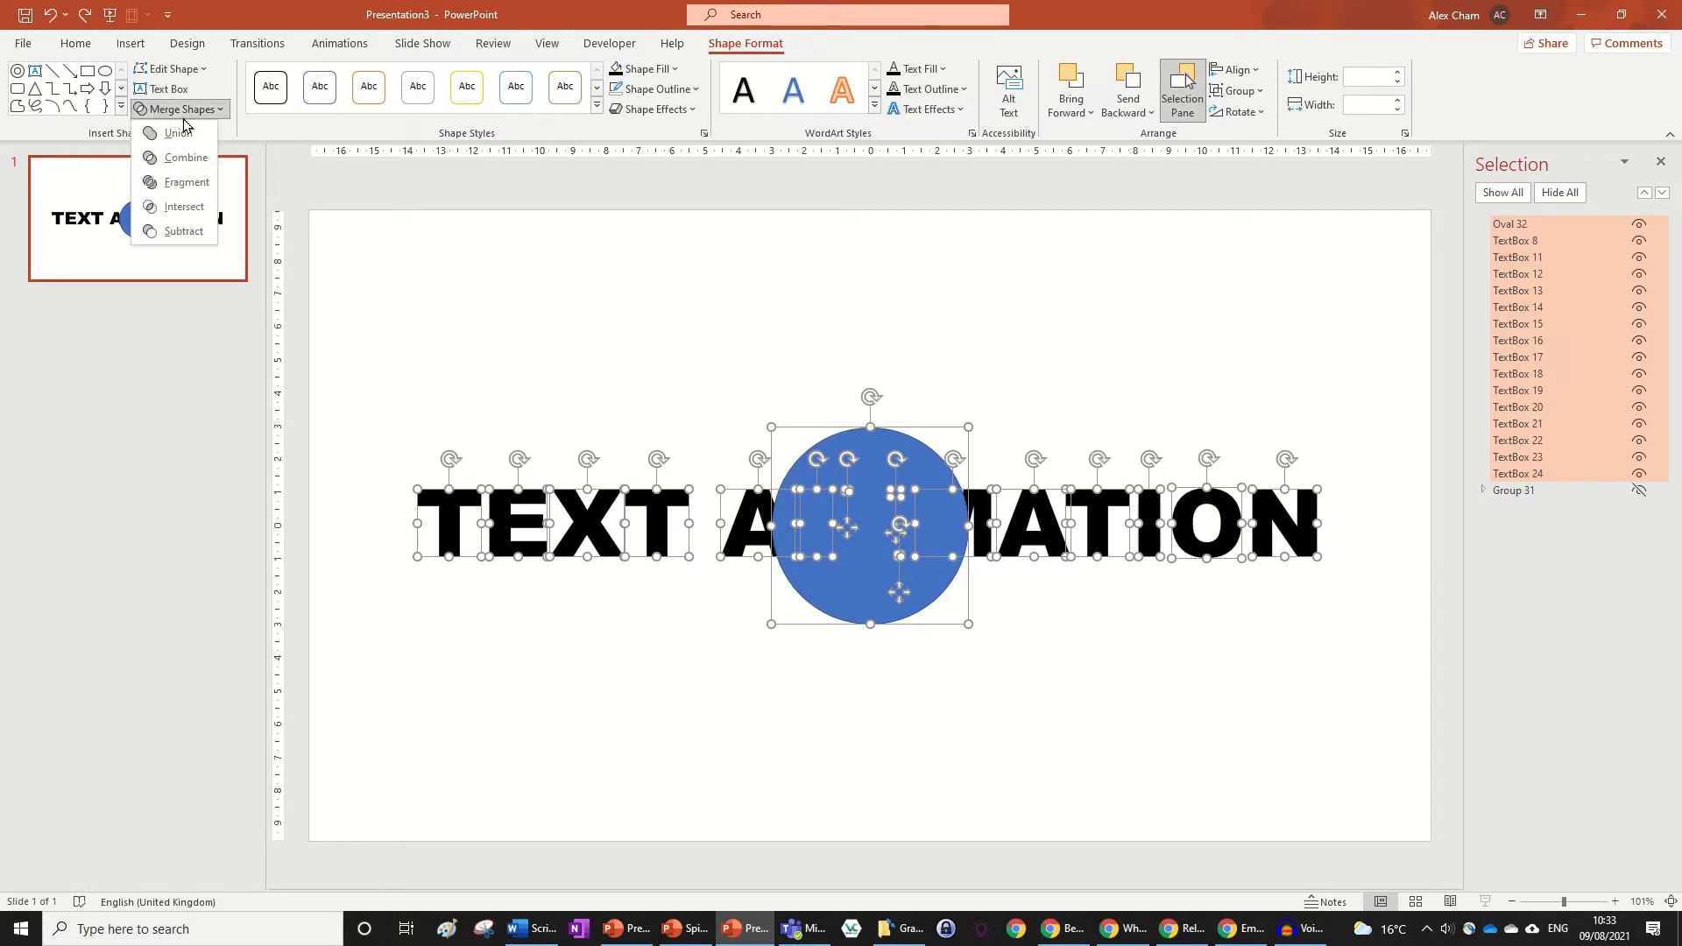
click(184, 181)
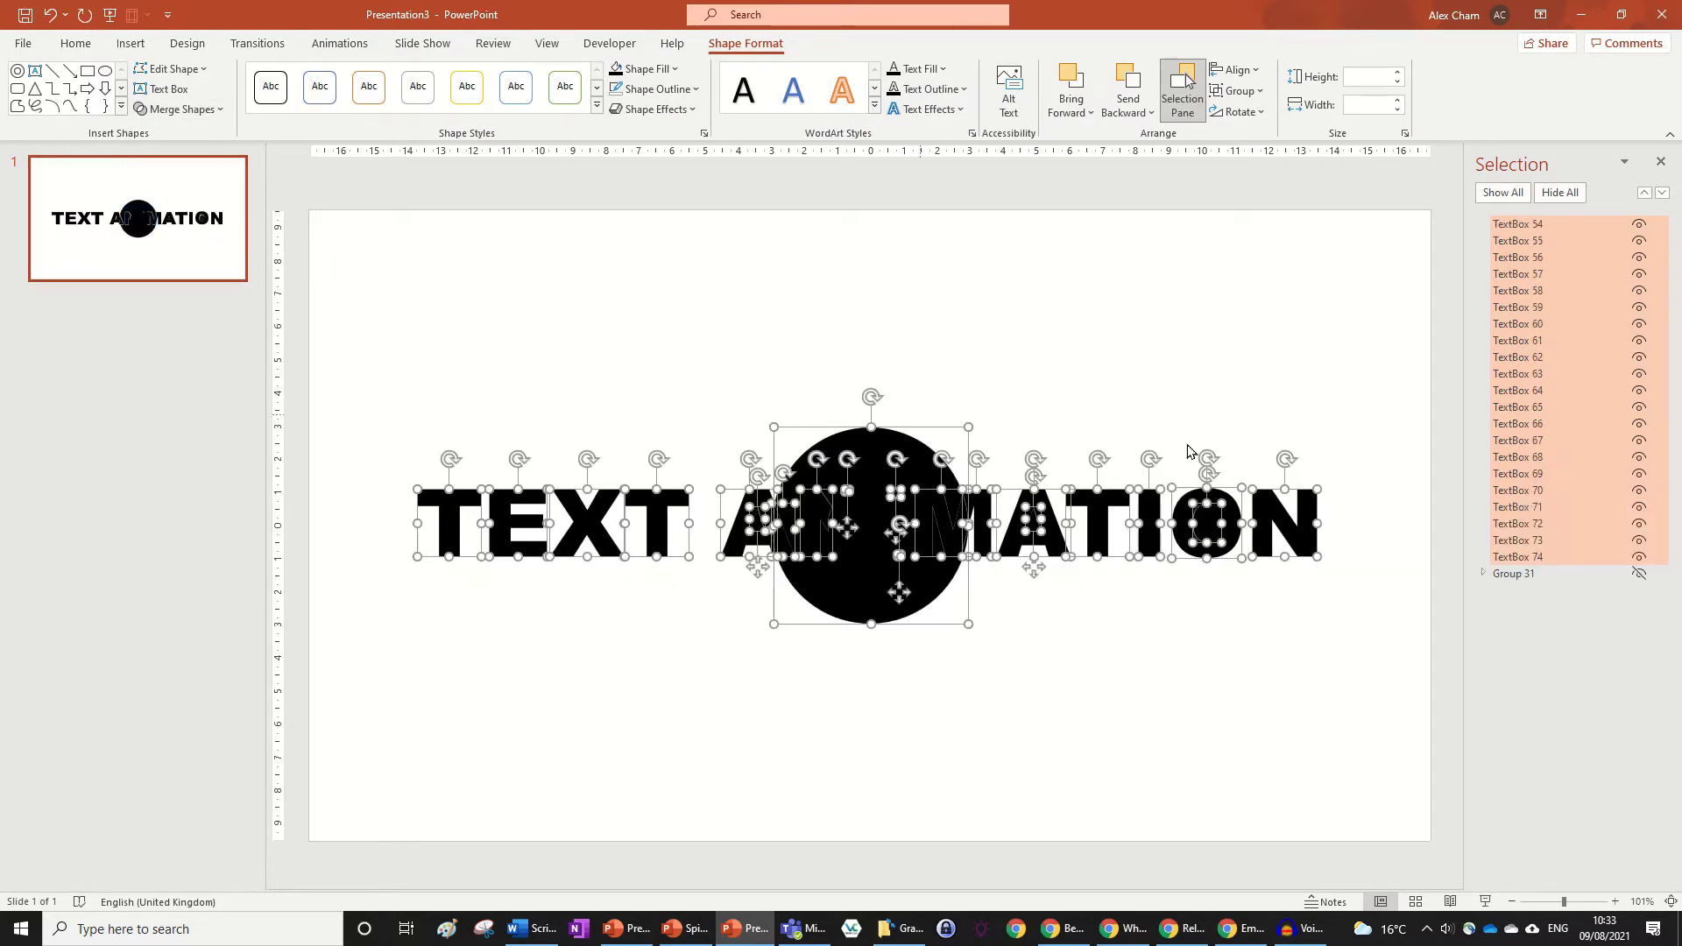
Delete the black circle piece left over from the fragment.
click(901, 417)
click(893, 438)
drag(894, 438, 1017, 493)
key(Escape)
drag(912, 506, 961, 581)
key(Escape)
key(Delete)
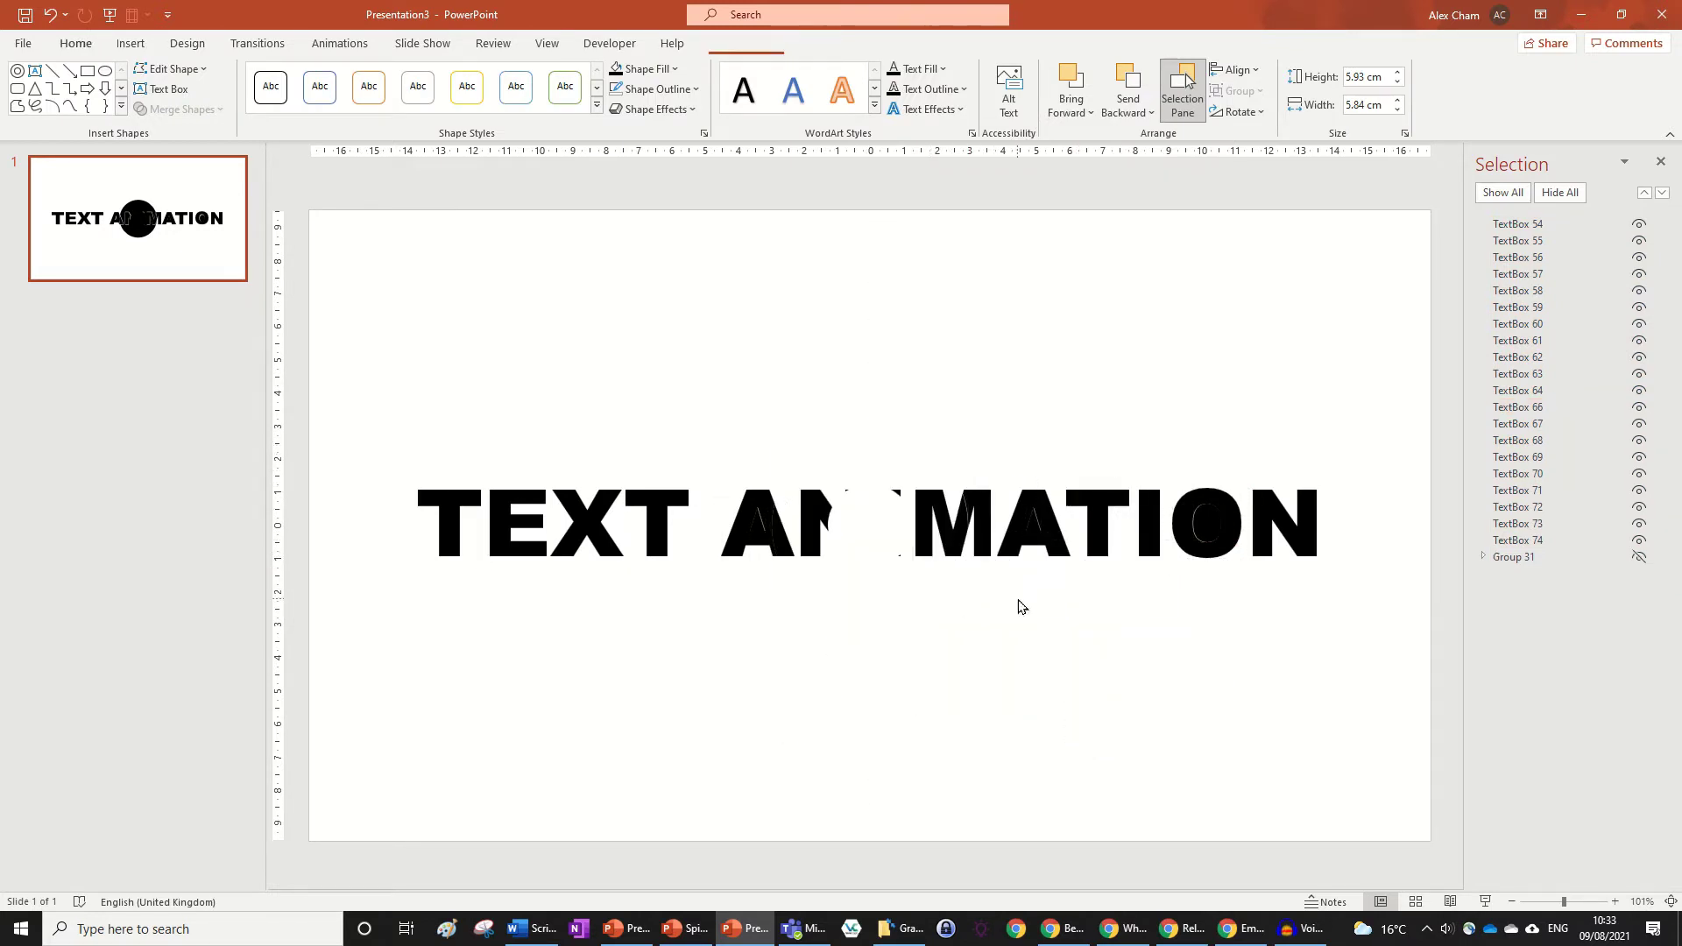
Delete the stray pieces on the O, the A and the N.
click(893, 488)
click(965, 608)
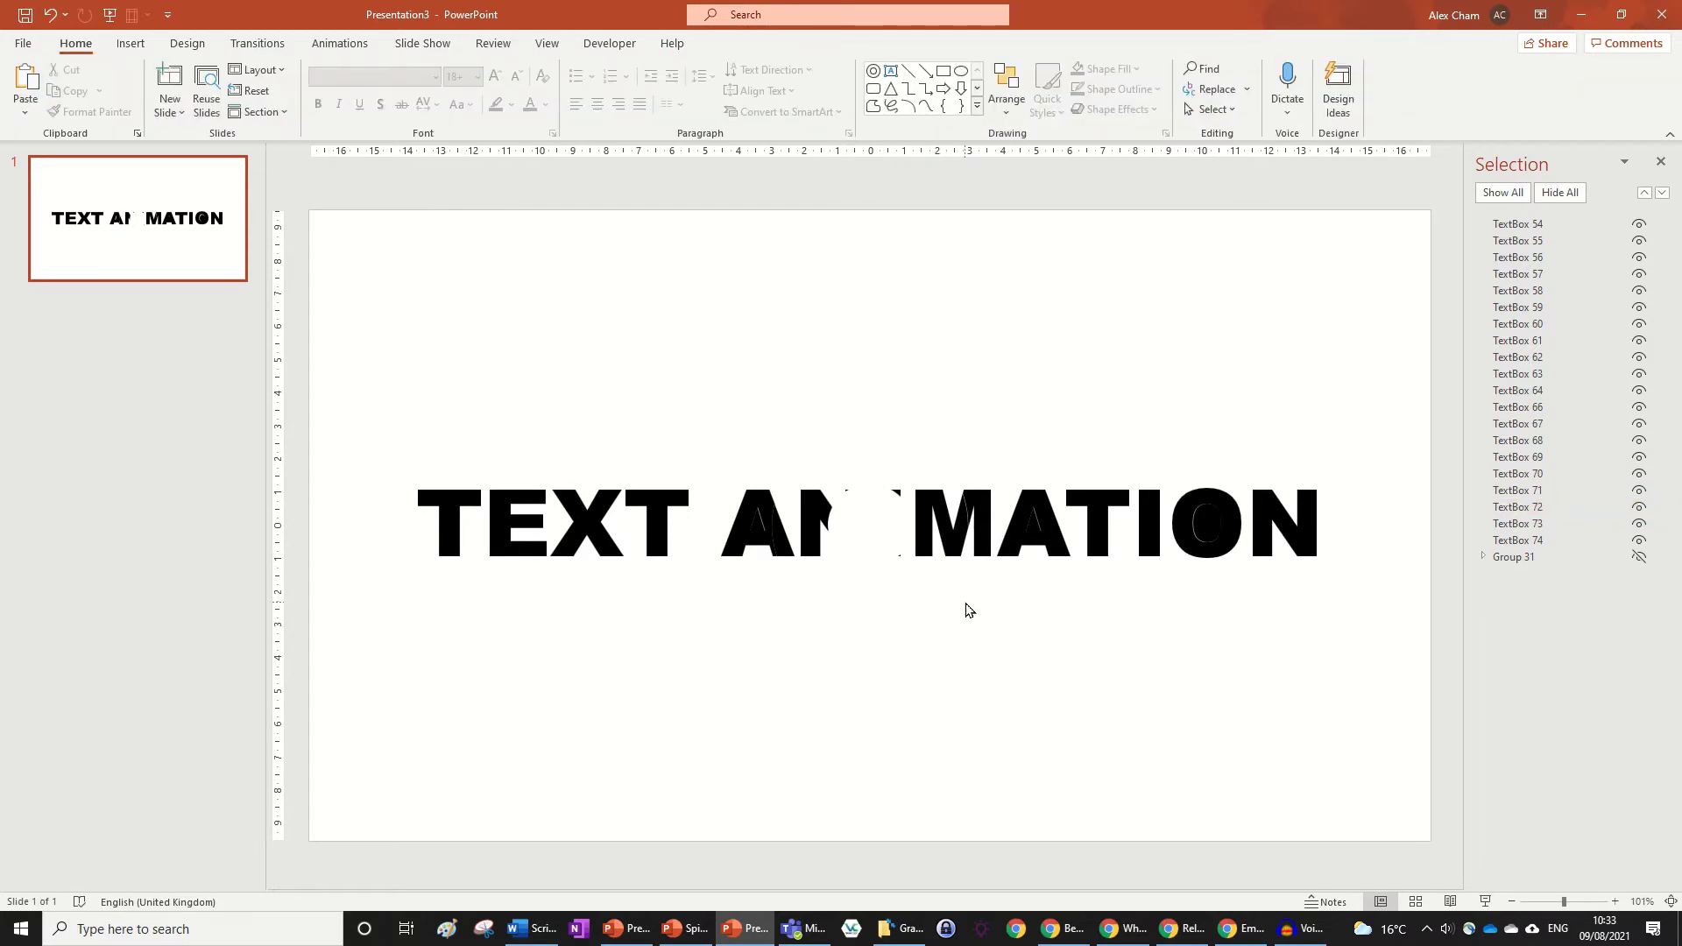
scroll(967, 610, up, 3)
click(1286, 534)
key(Delete)
click(1078, 524)
key(Delete)
click(727, 520)
key(Delete)
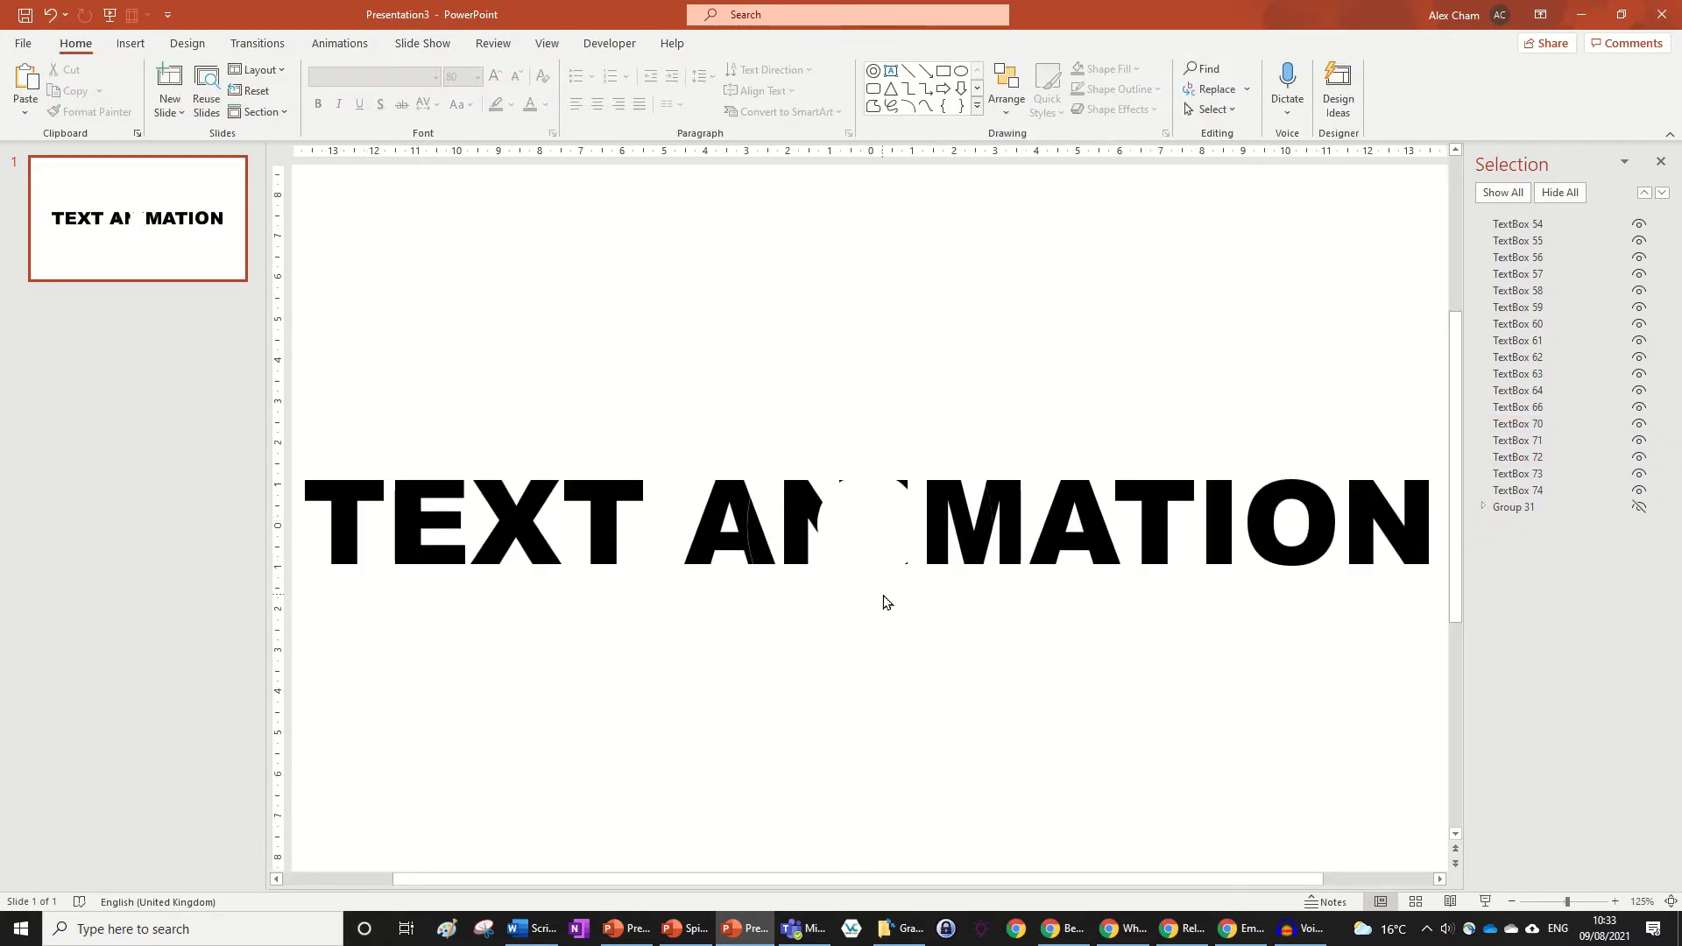
scroll(1036, 590, up, 2)
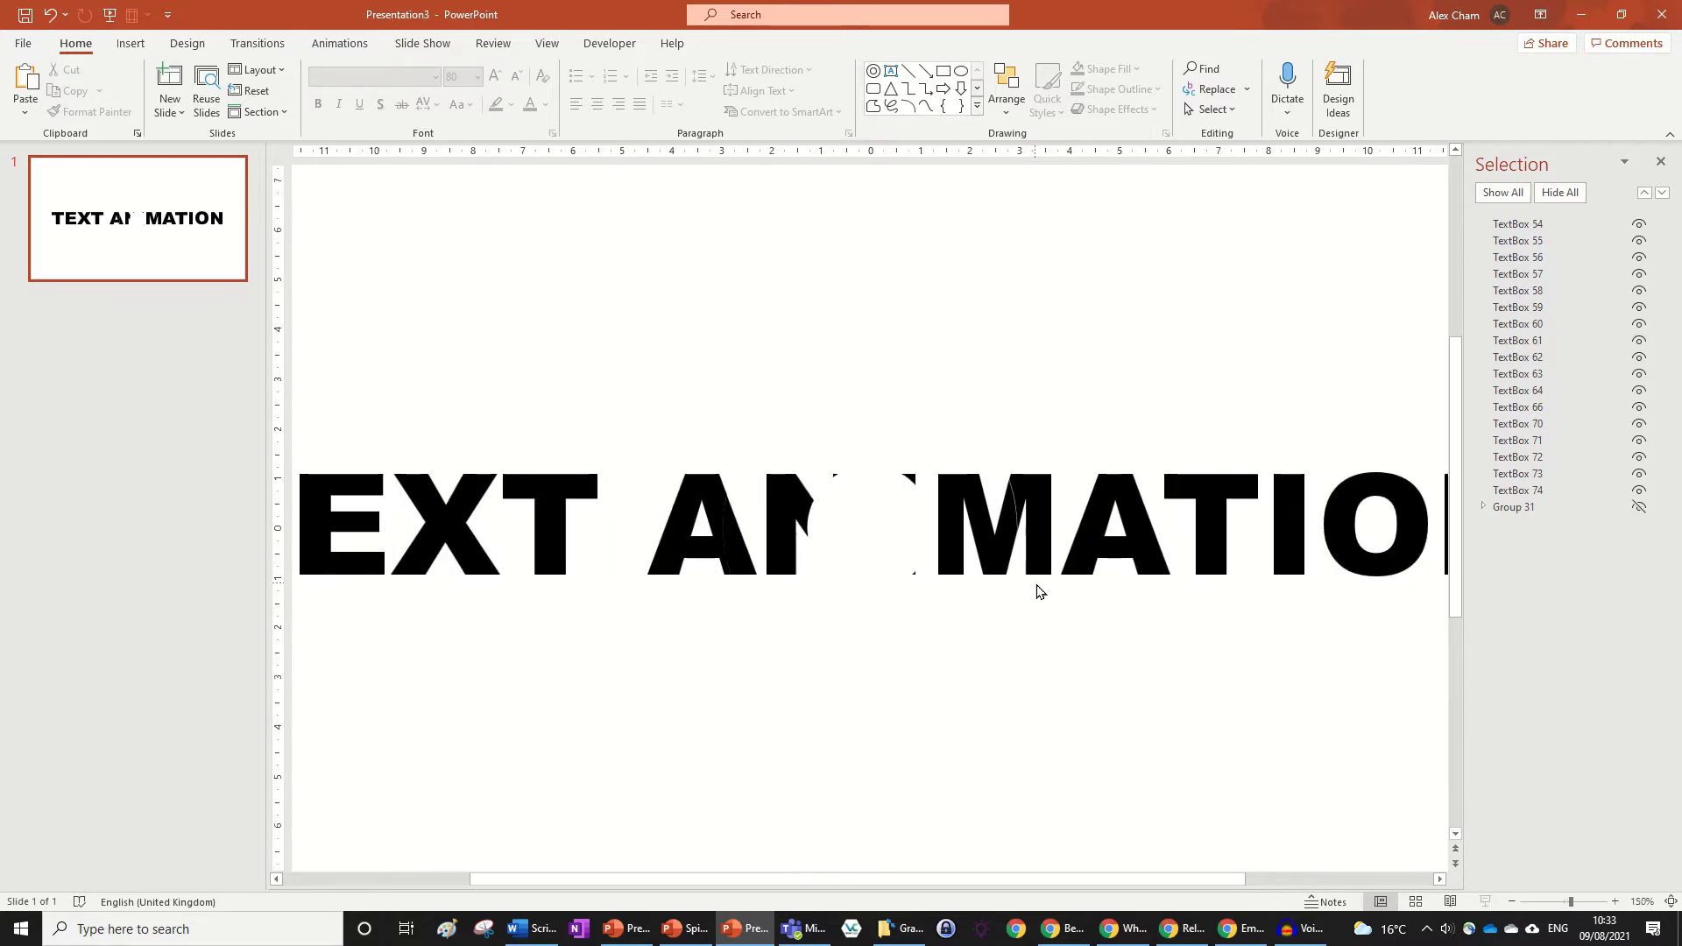
Group the letter pieces inside the circle area as Group 75 and hide it.
drag(1036, 625, 709, 413)
drag(781, 492, 848, 697)
key(Escape)
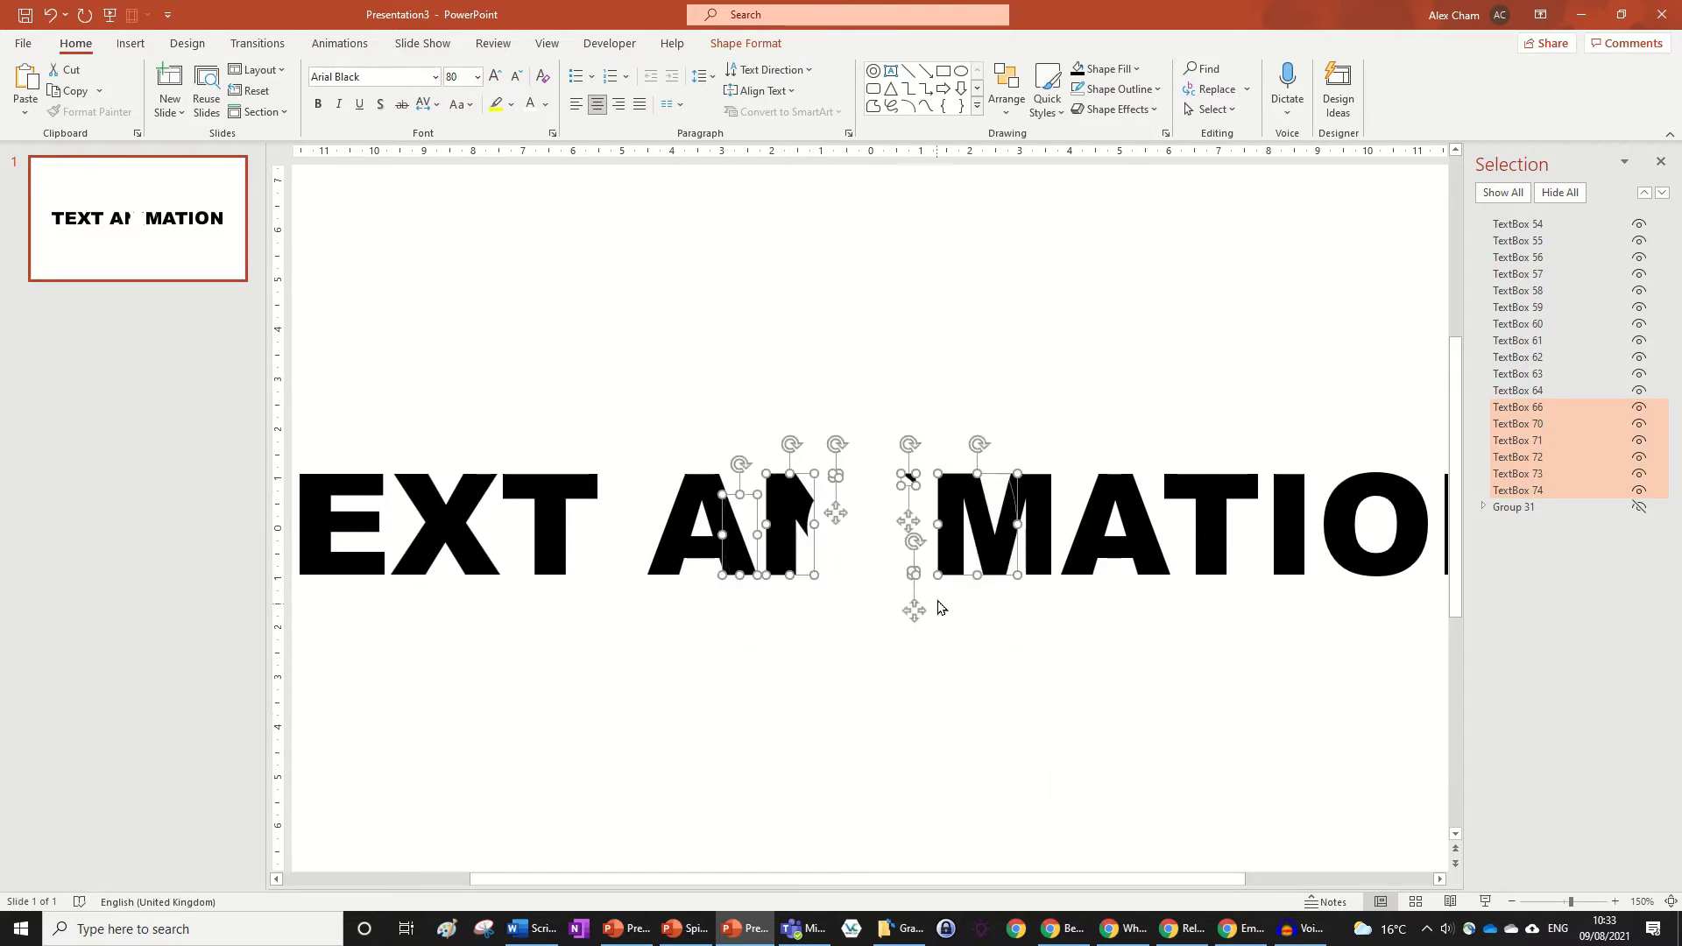
key(ctrl+g)
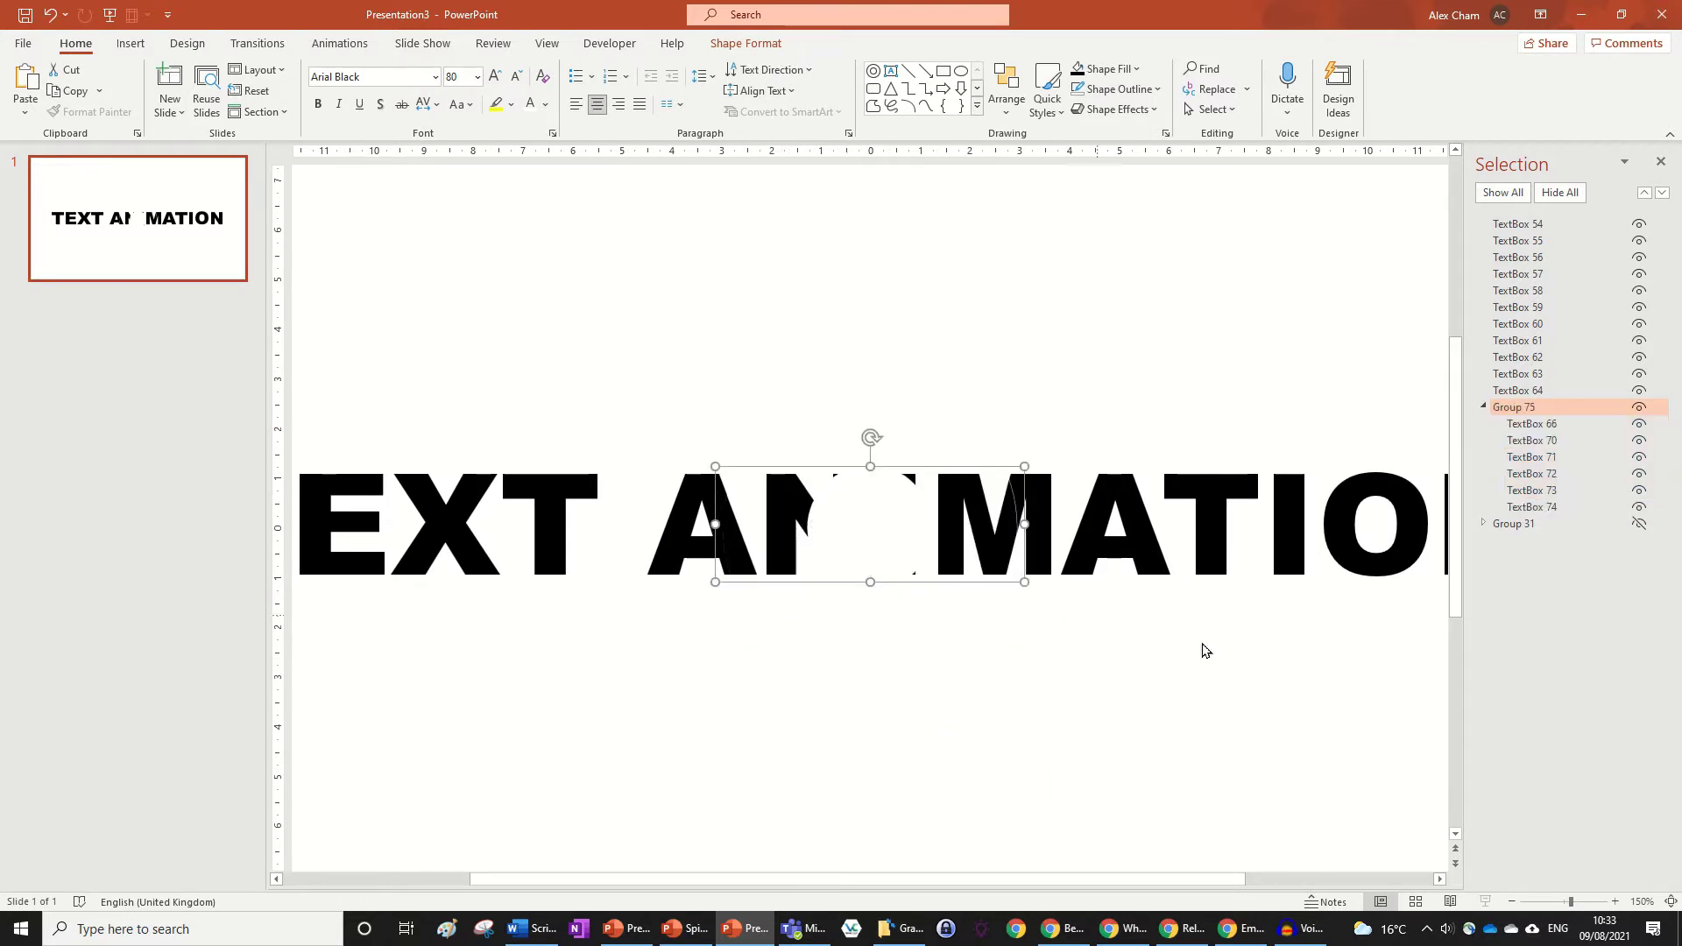
click(1637, 407)
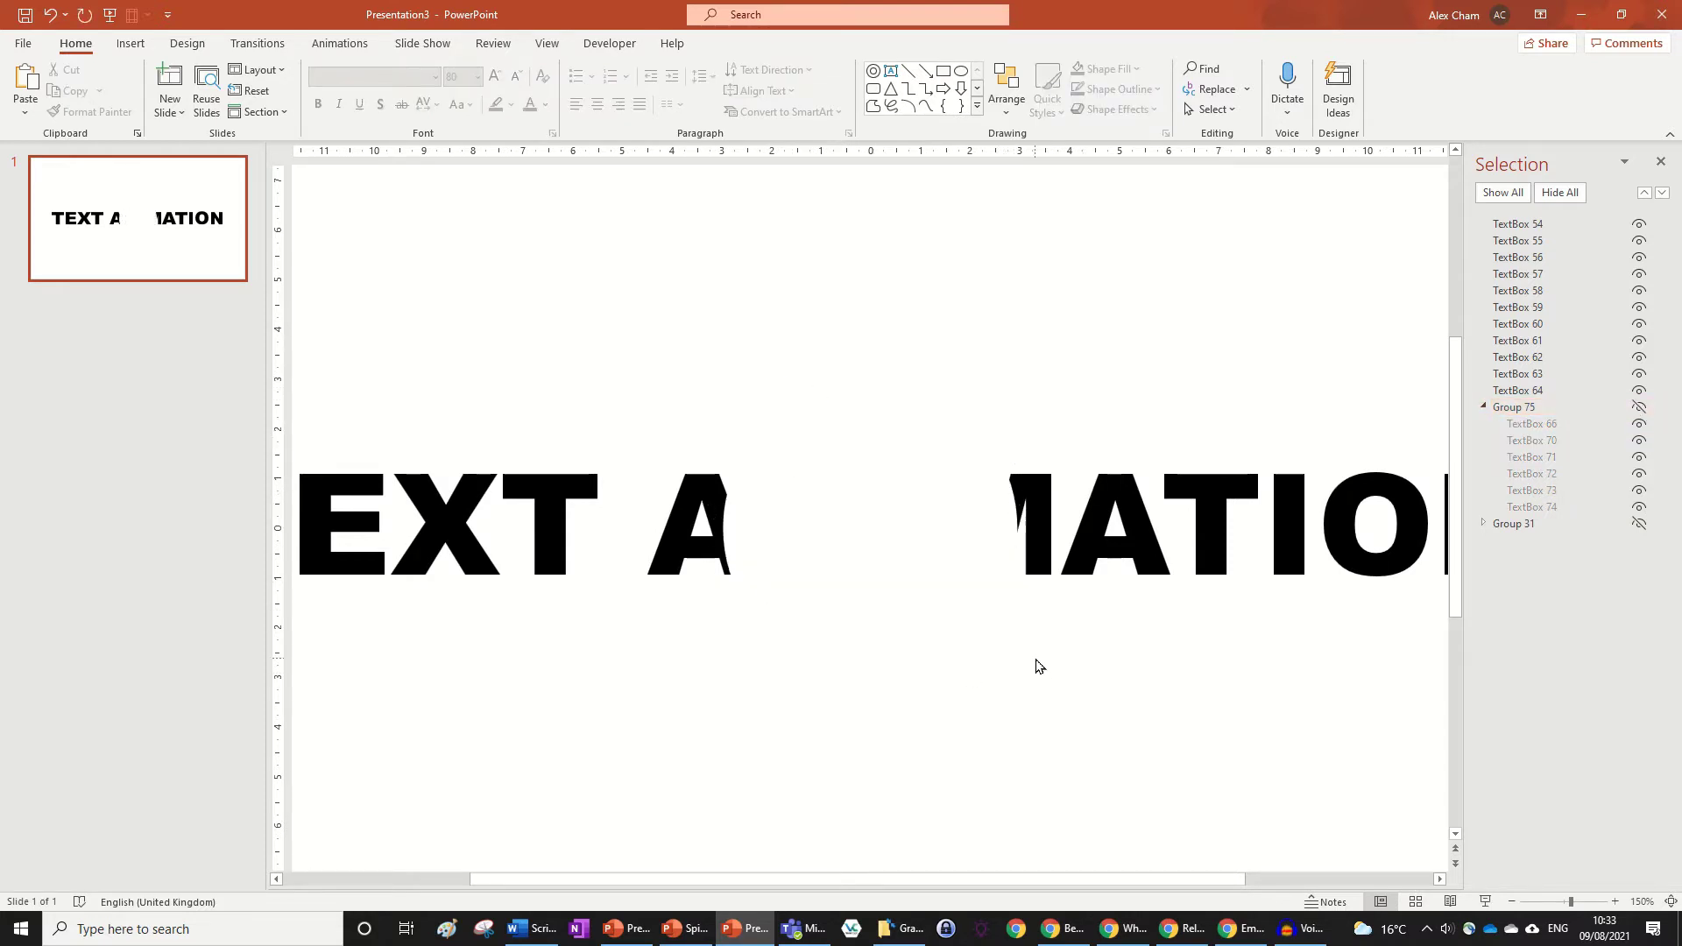
ctrl+scroll(1036, 666, down, 2)
Draw a circle, centre it on the slide, and enlarge it to 11.84 cm.
click(959, 71)
drag(819, 465, 877, 511)
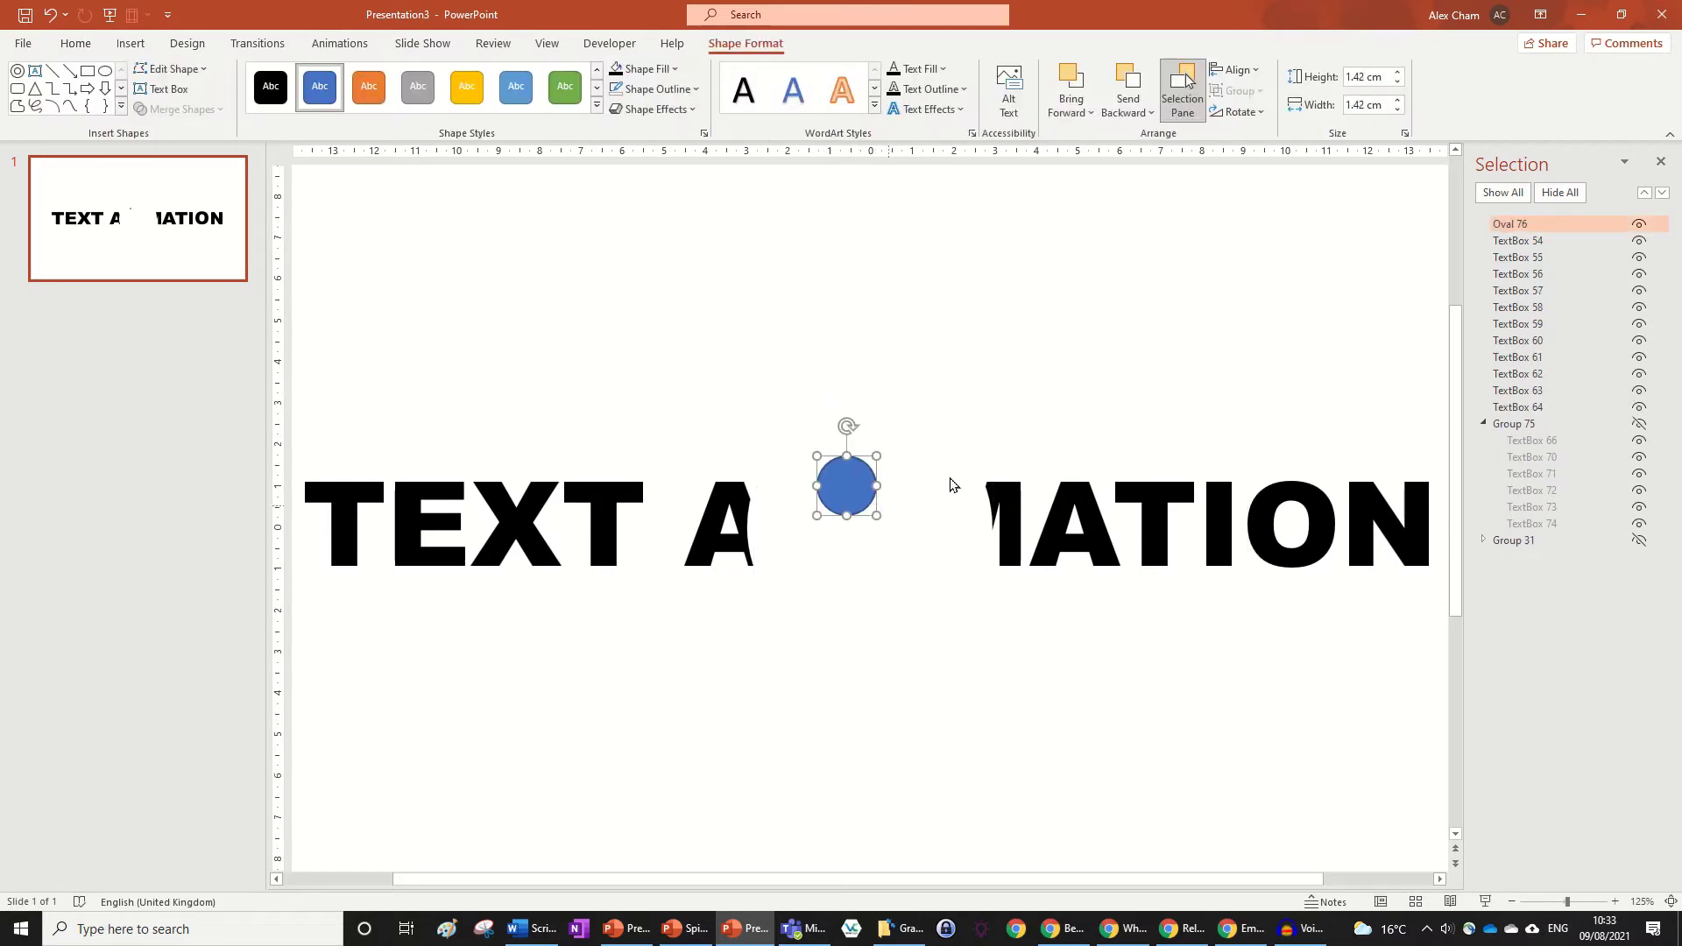
click(1254, 71)
click(1269, 113)
click(1254, 70)
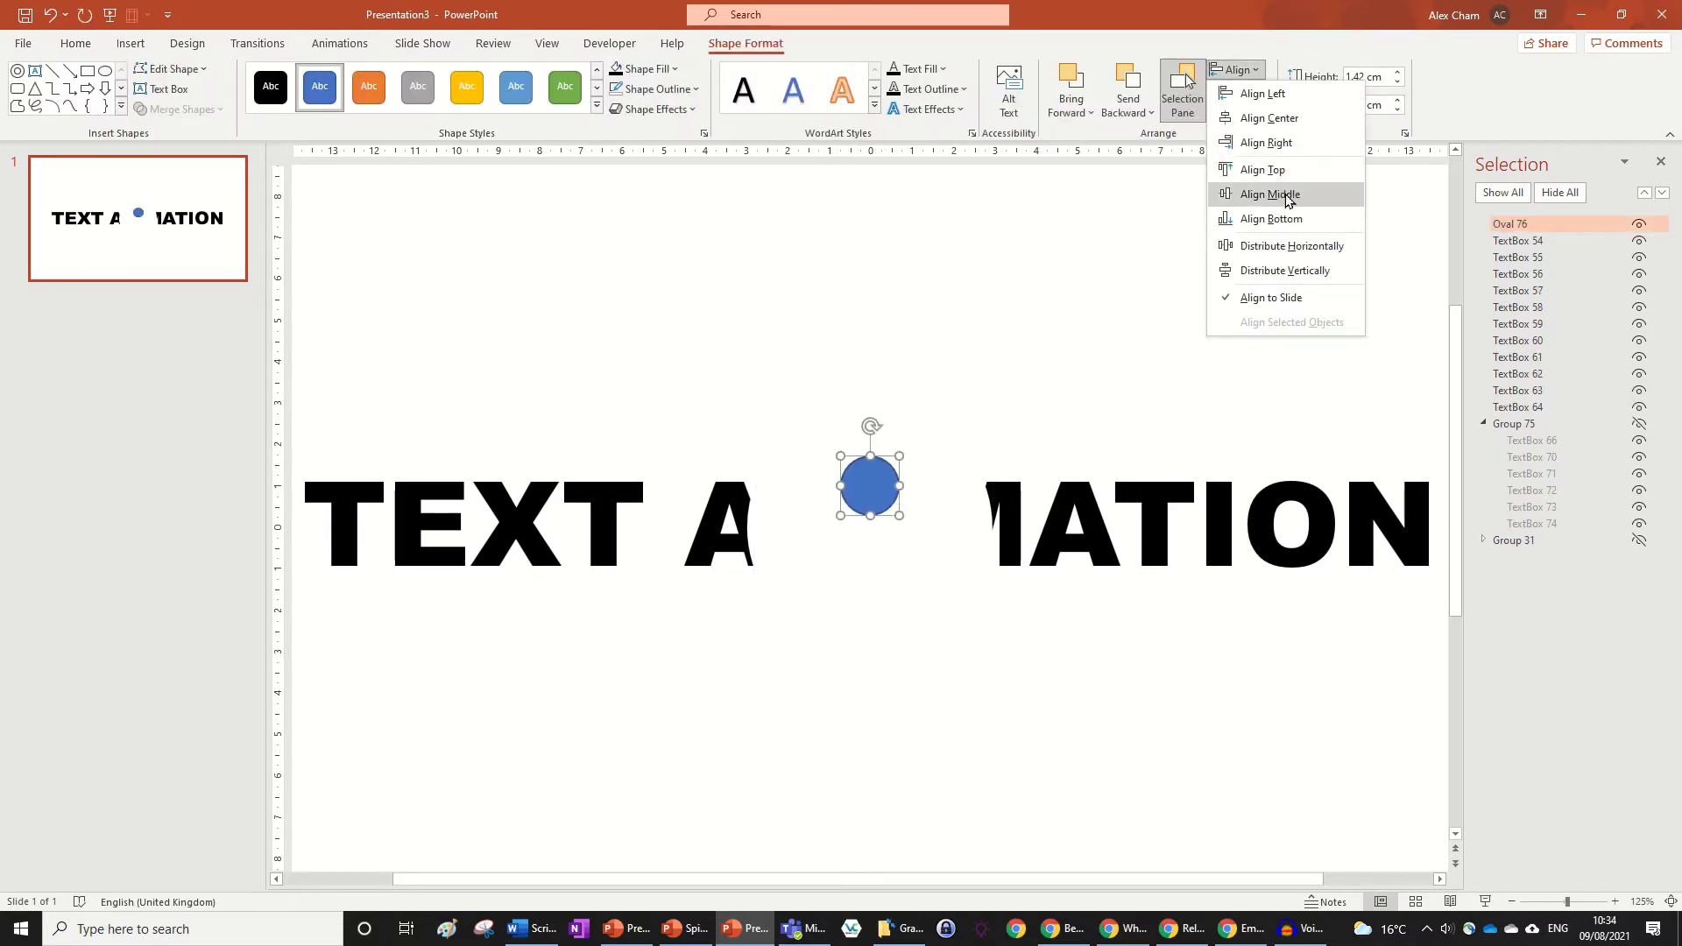
click(1279, 199)
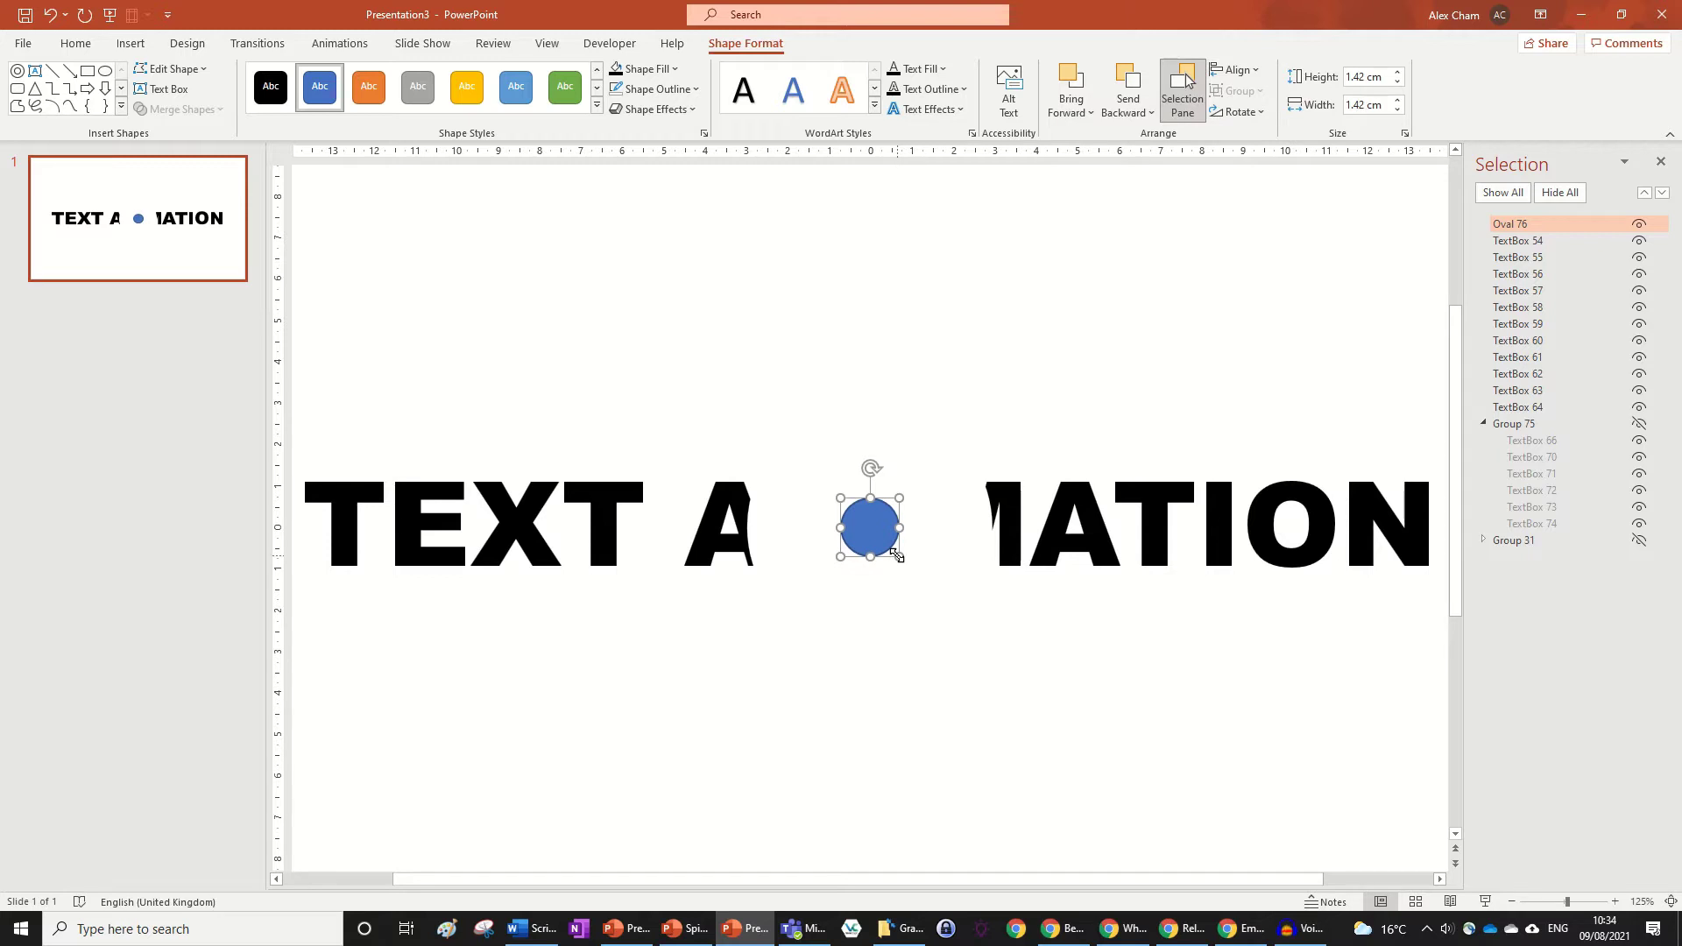
drag(897, 555, 1113, 604)
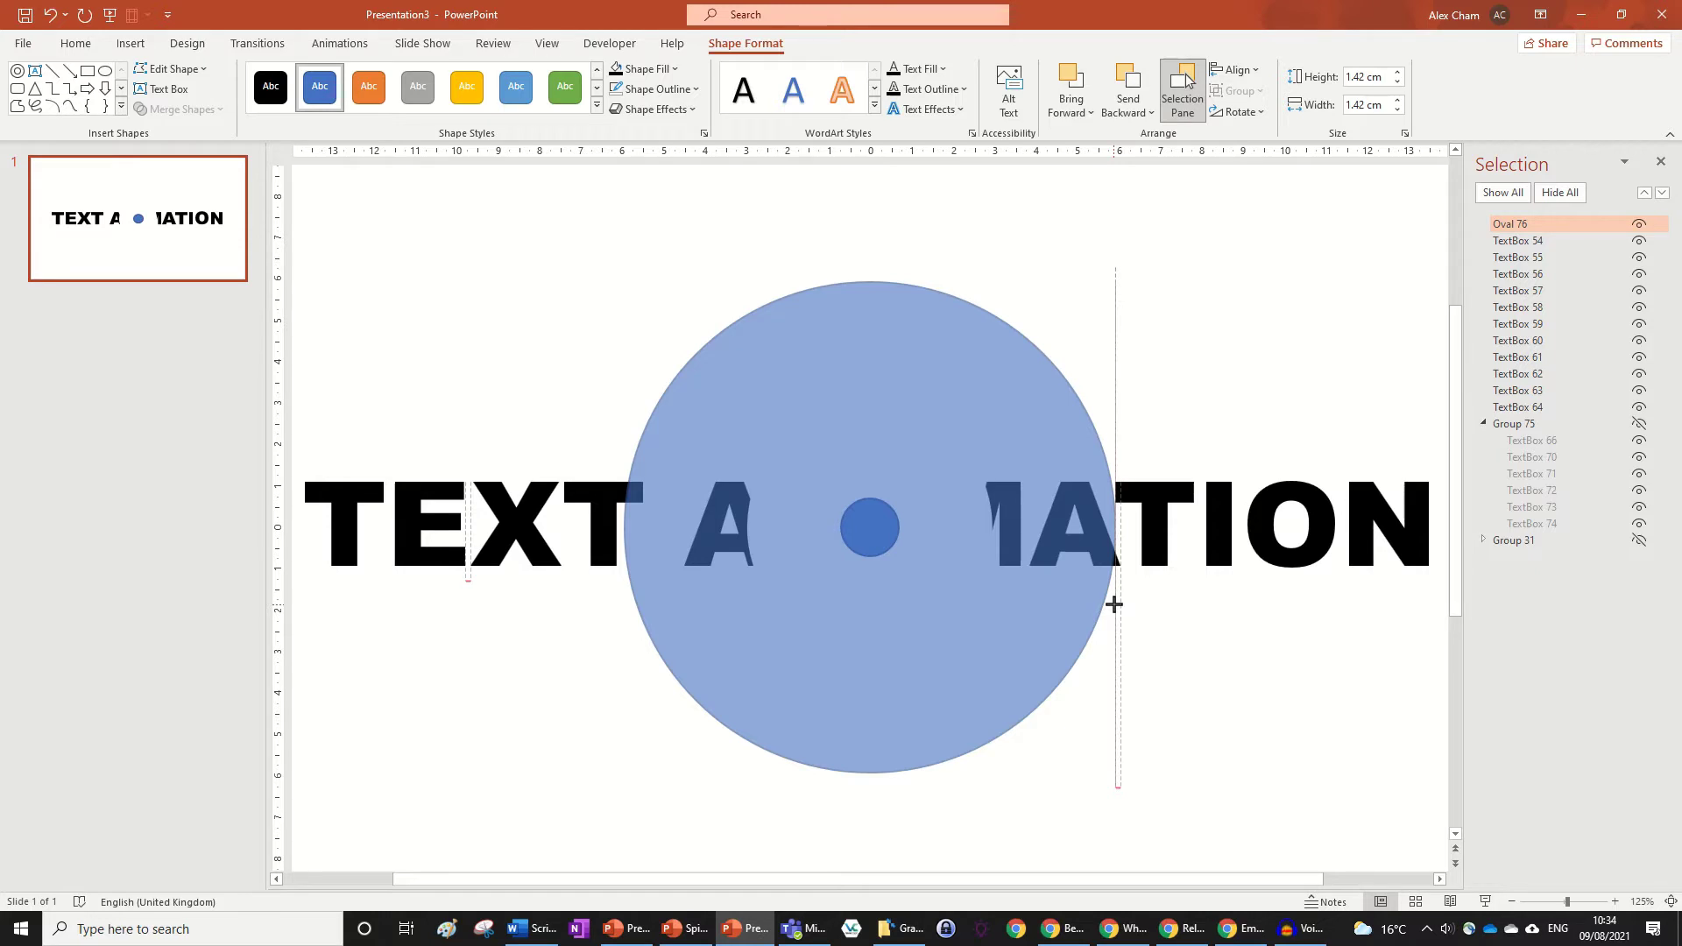
drag(1109, 603, 1113, 560)
Select the circle together with the N, O, I, T and the remaining letters.
click(1171, 597)
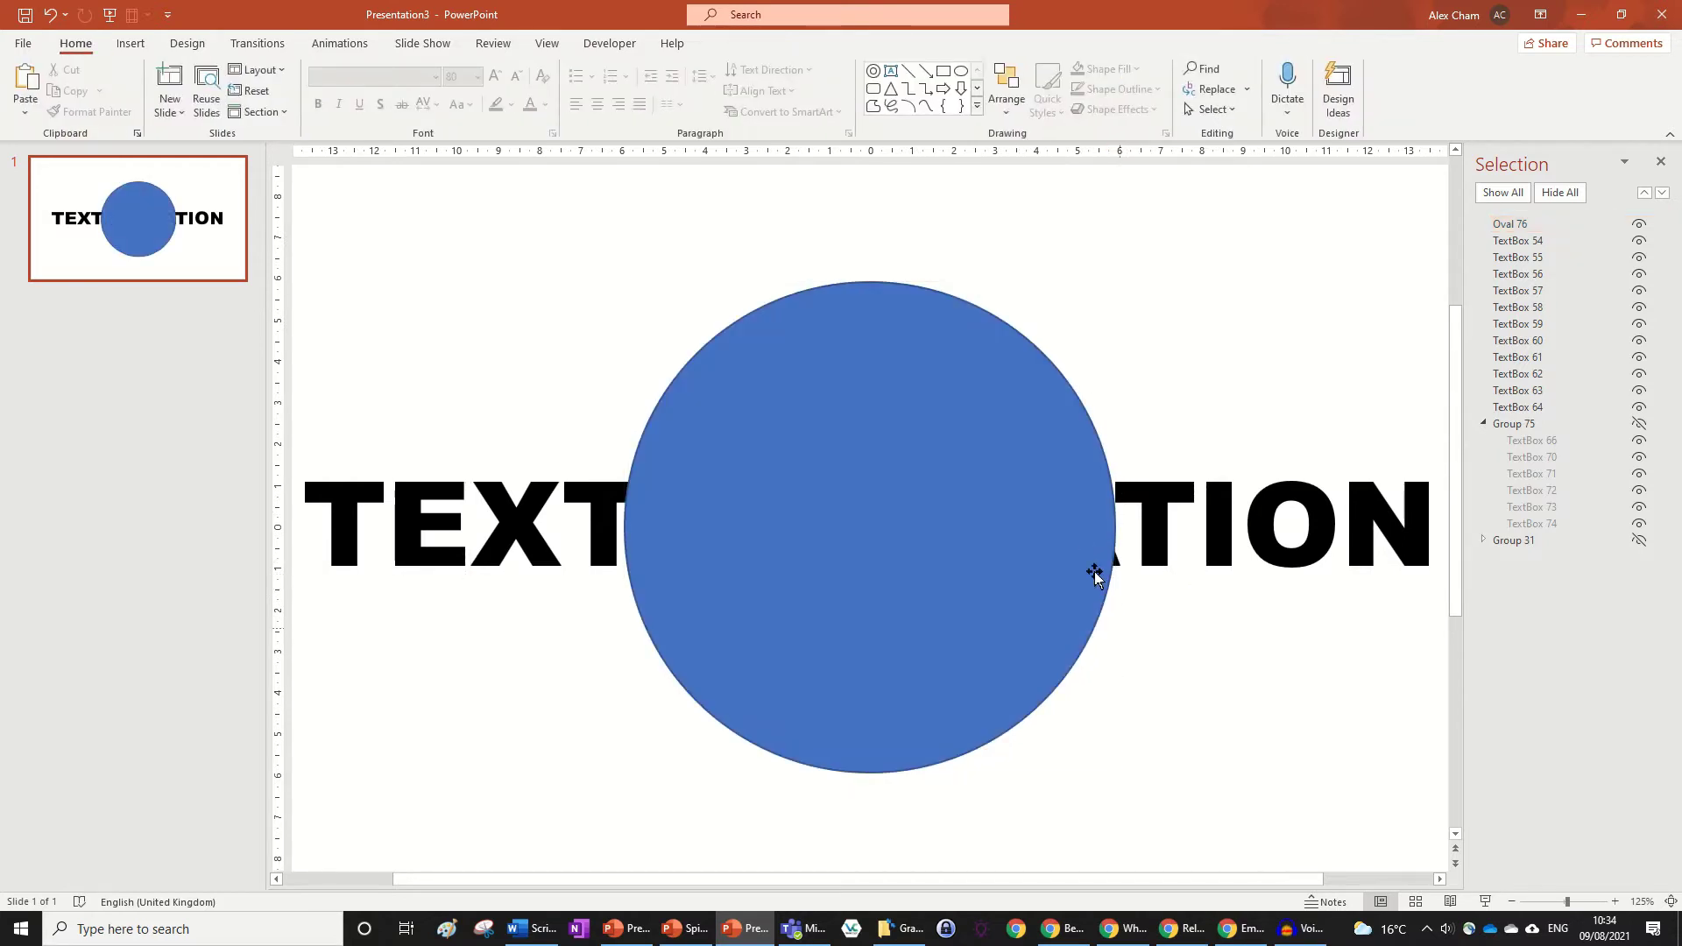
click(1075, 459)
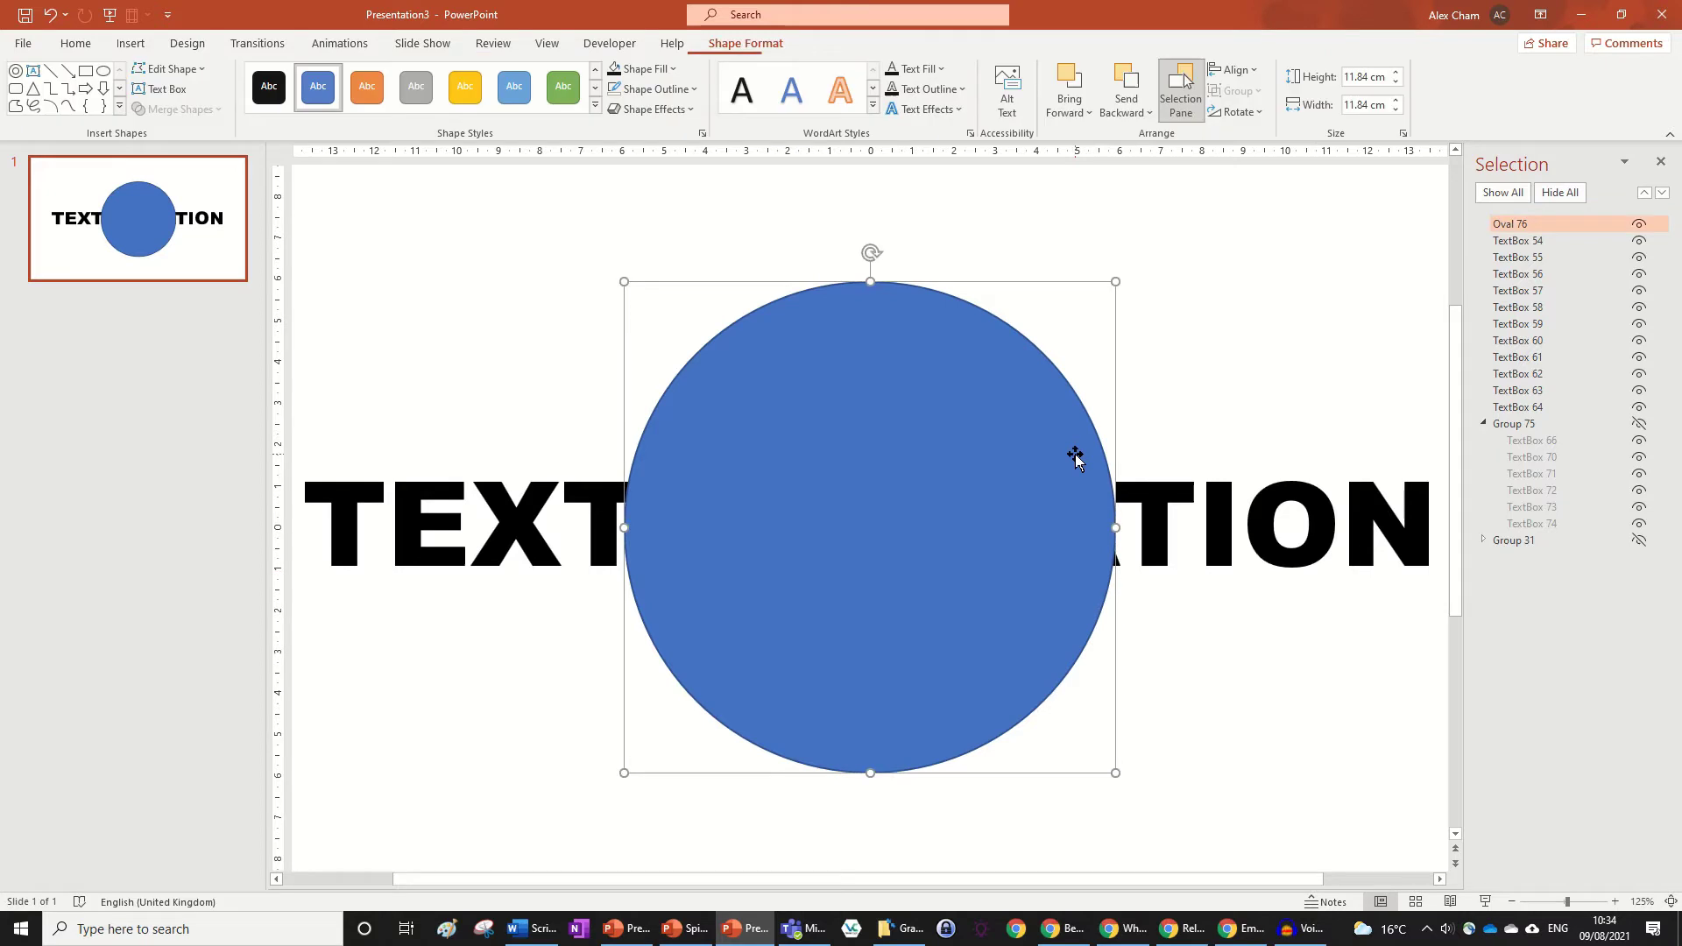
click(1205, 680)
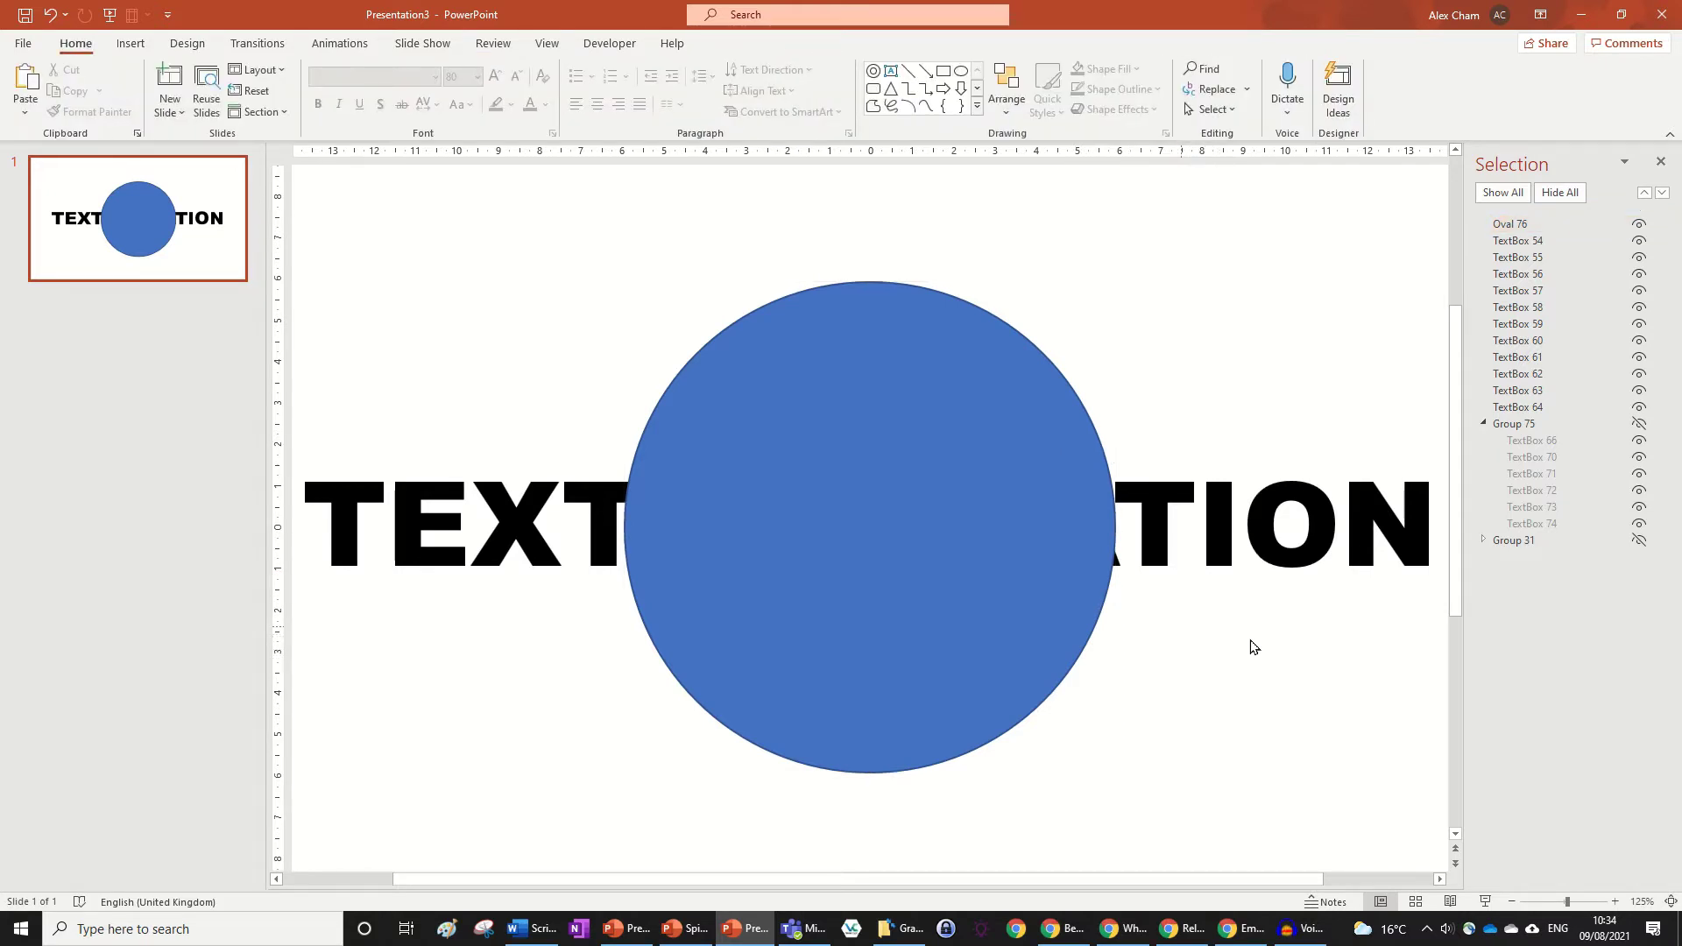
ctrl+scroll(1182, 634, down, 2)
click(1295, 527)
shift+click(1200, 523)
shift+click(1148, 523)
shift+click(1103, 523)
shift+click(918, 493)
drag(1086, 585, 338, 424)
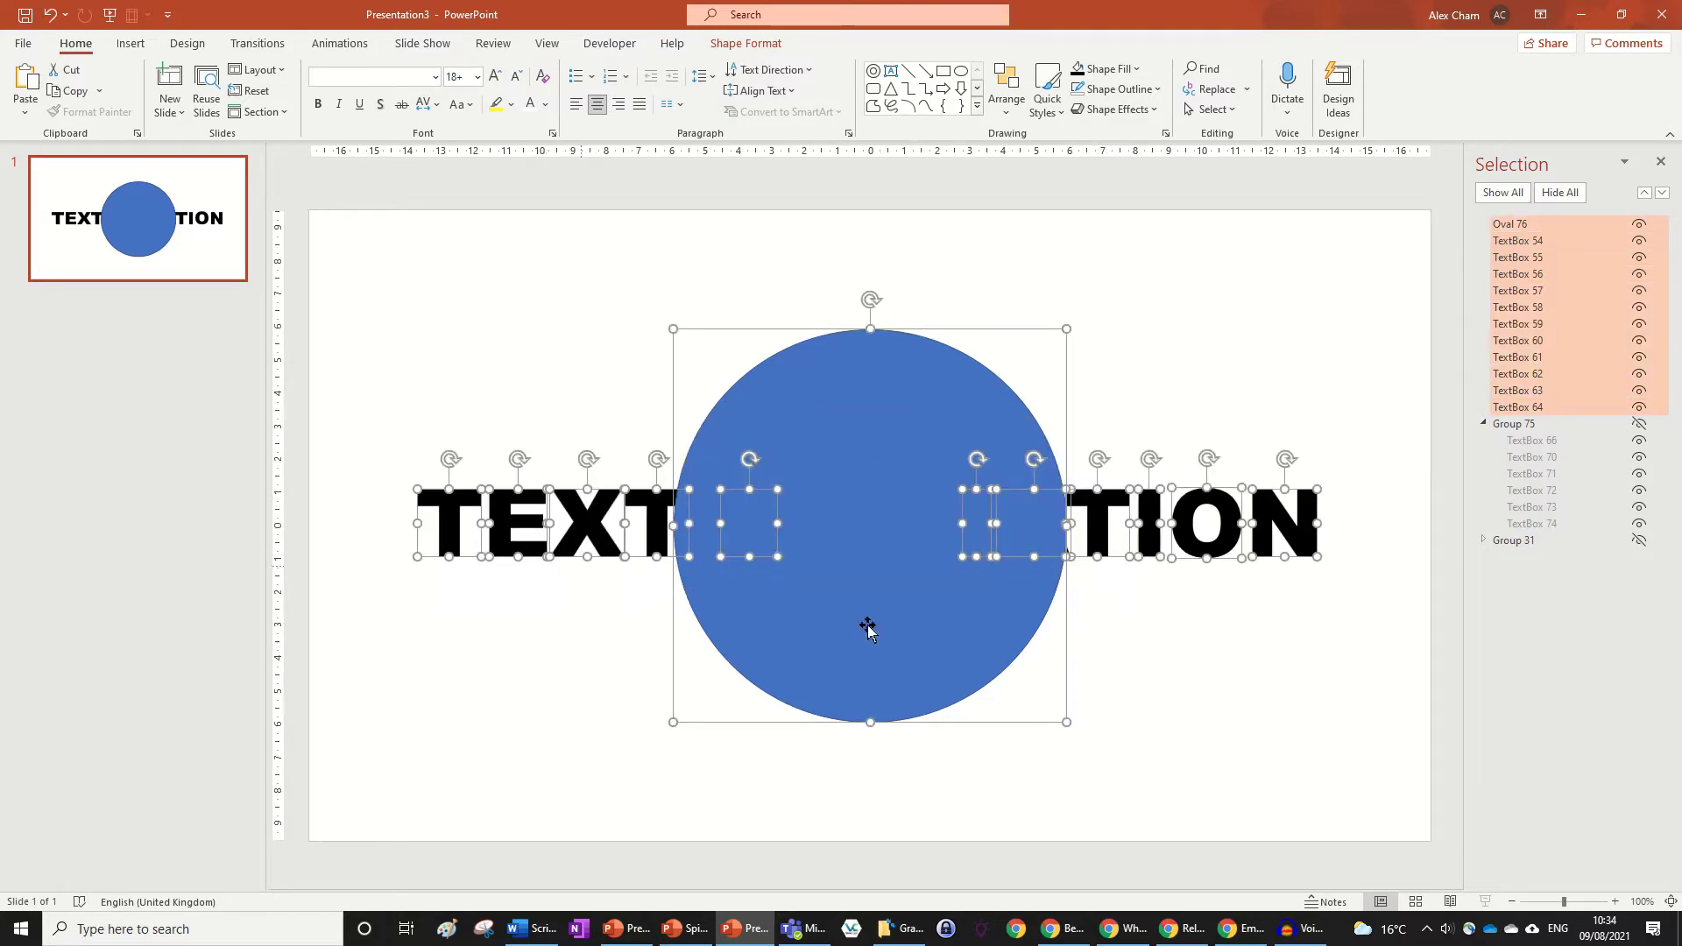
Split the letters and circle into pieces with Merge Shapes > Fragment.
click(729, 45)
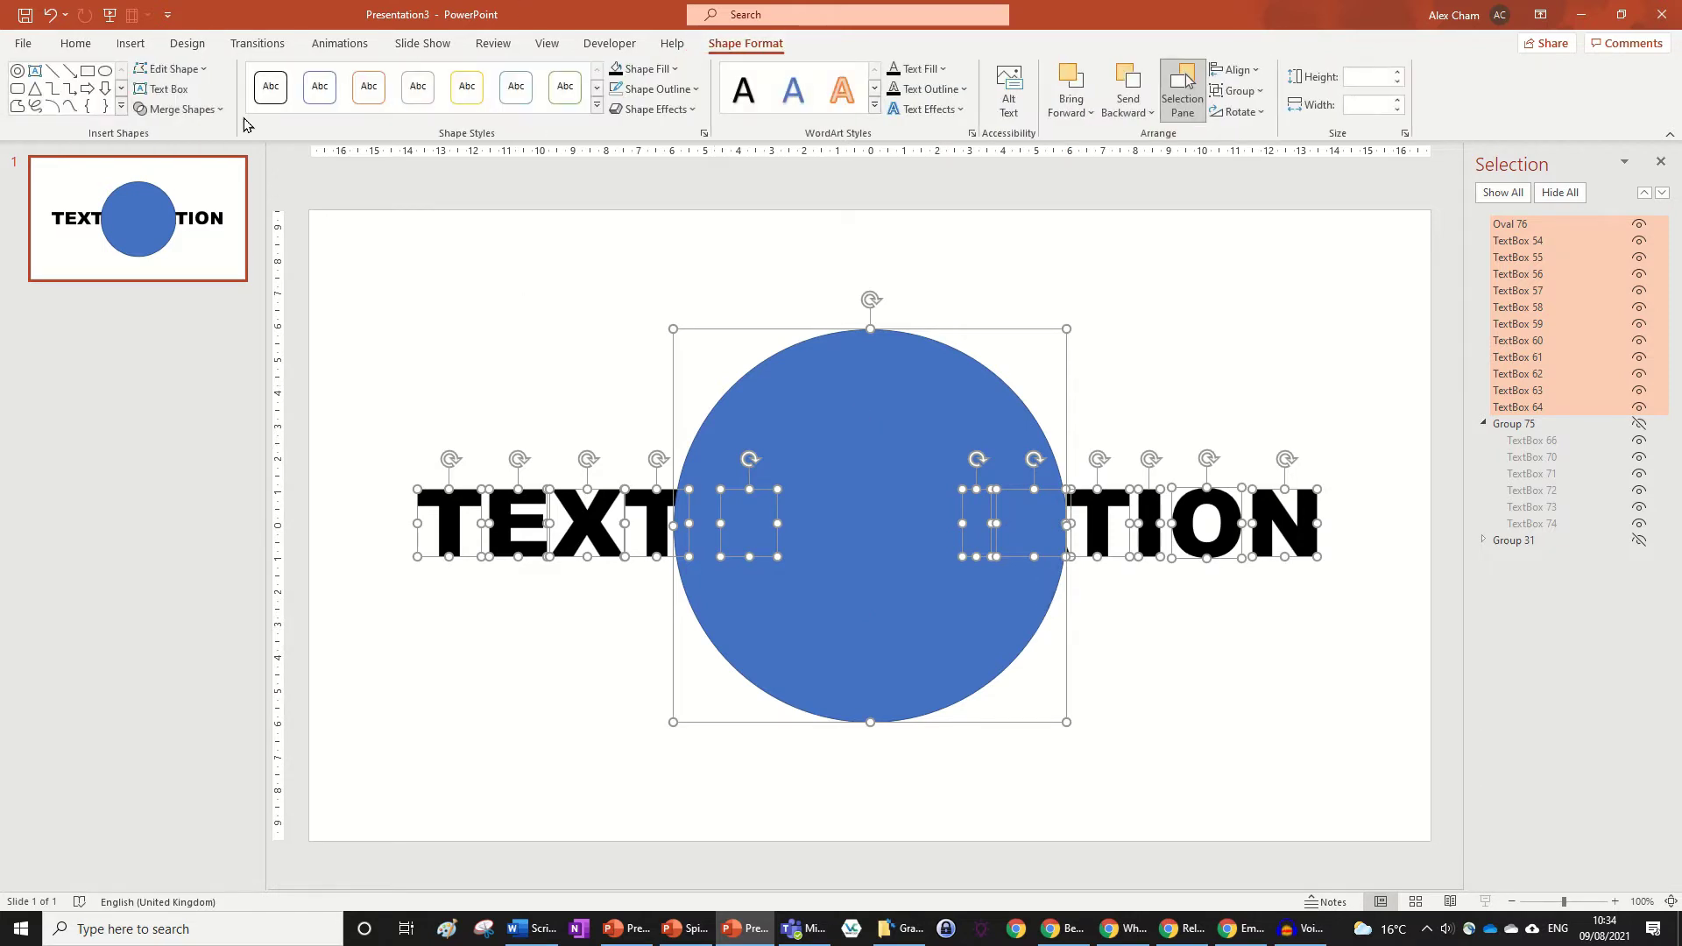
click(180, 108)
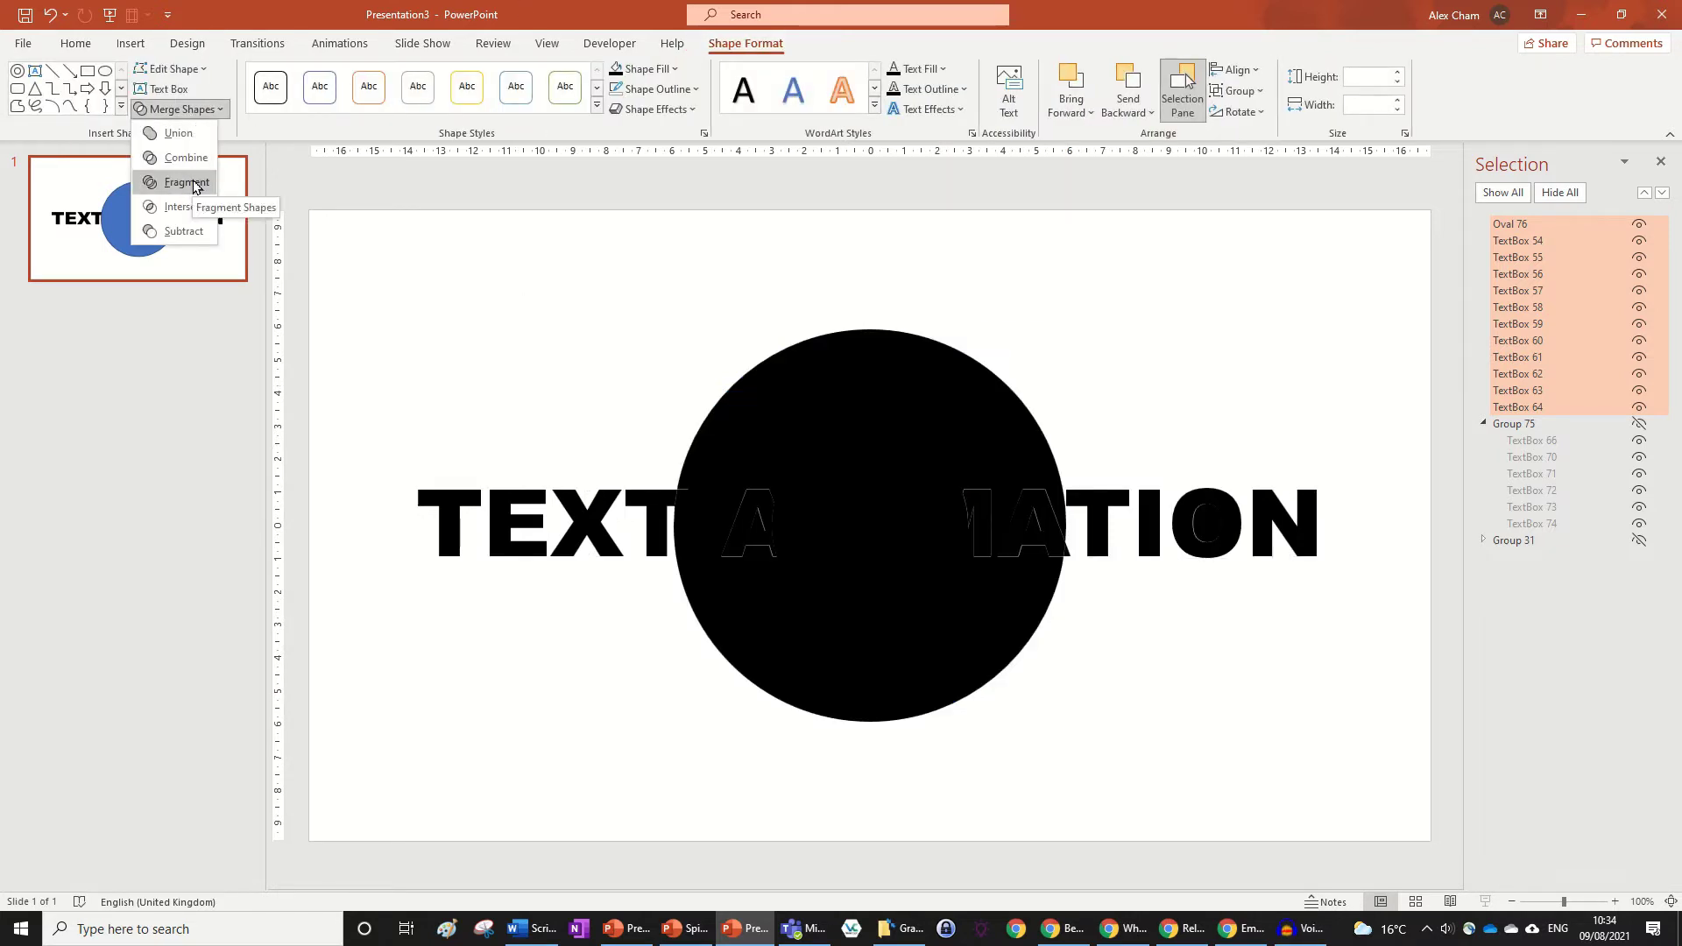
click(195, 184)
click(1111, 319)
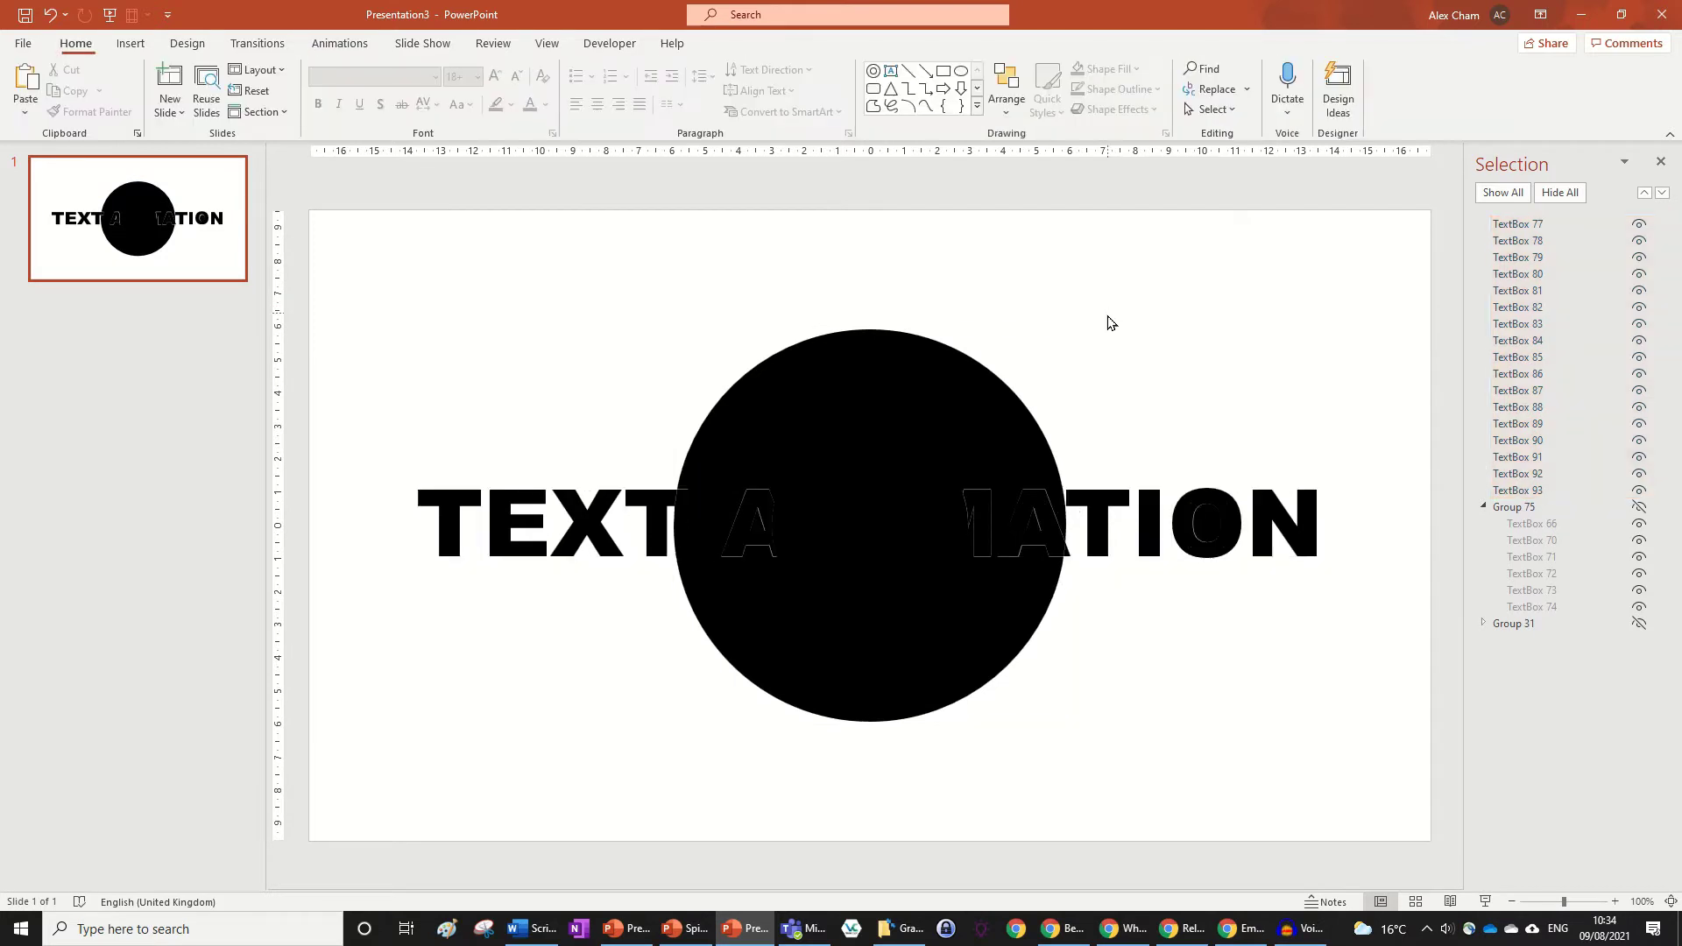
Delete the black circle piece, two small leftover pieces and the O's inner fill.
click(948, 372)
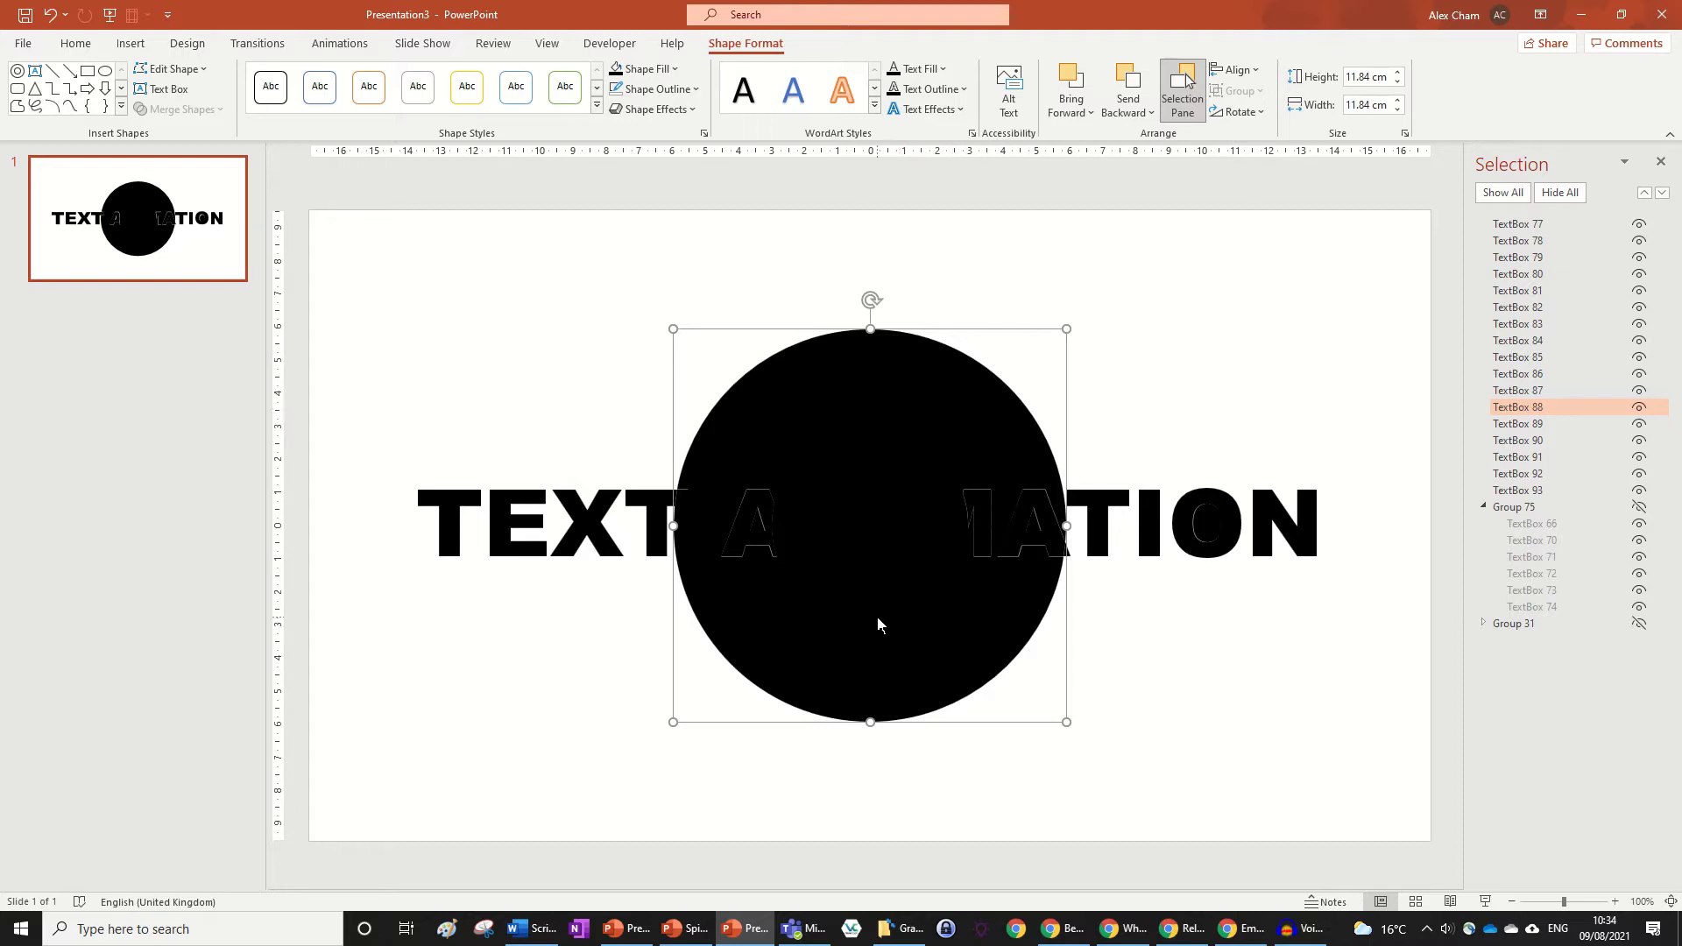
key(Delete)
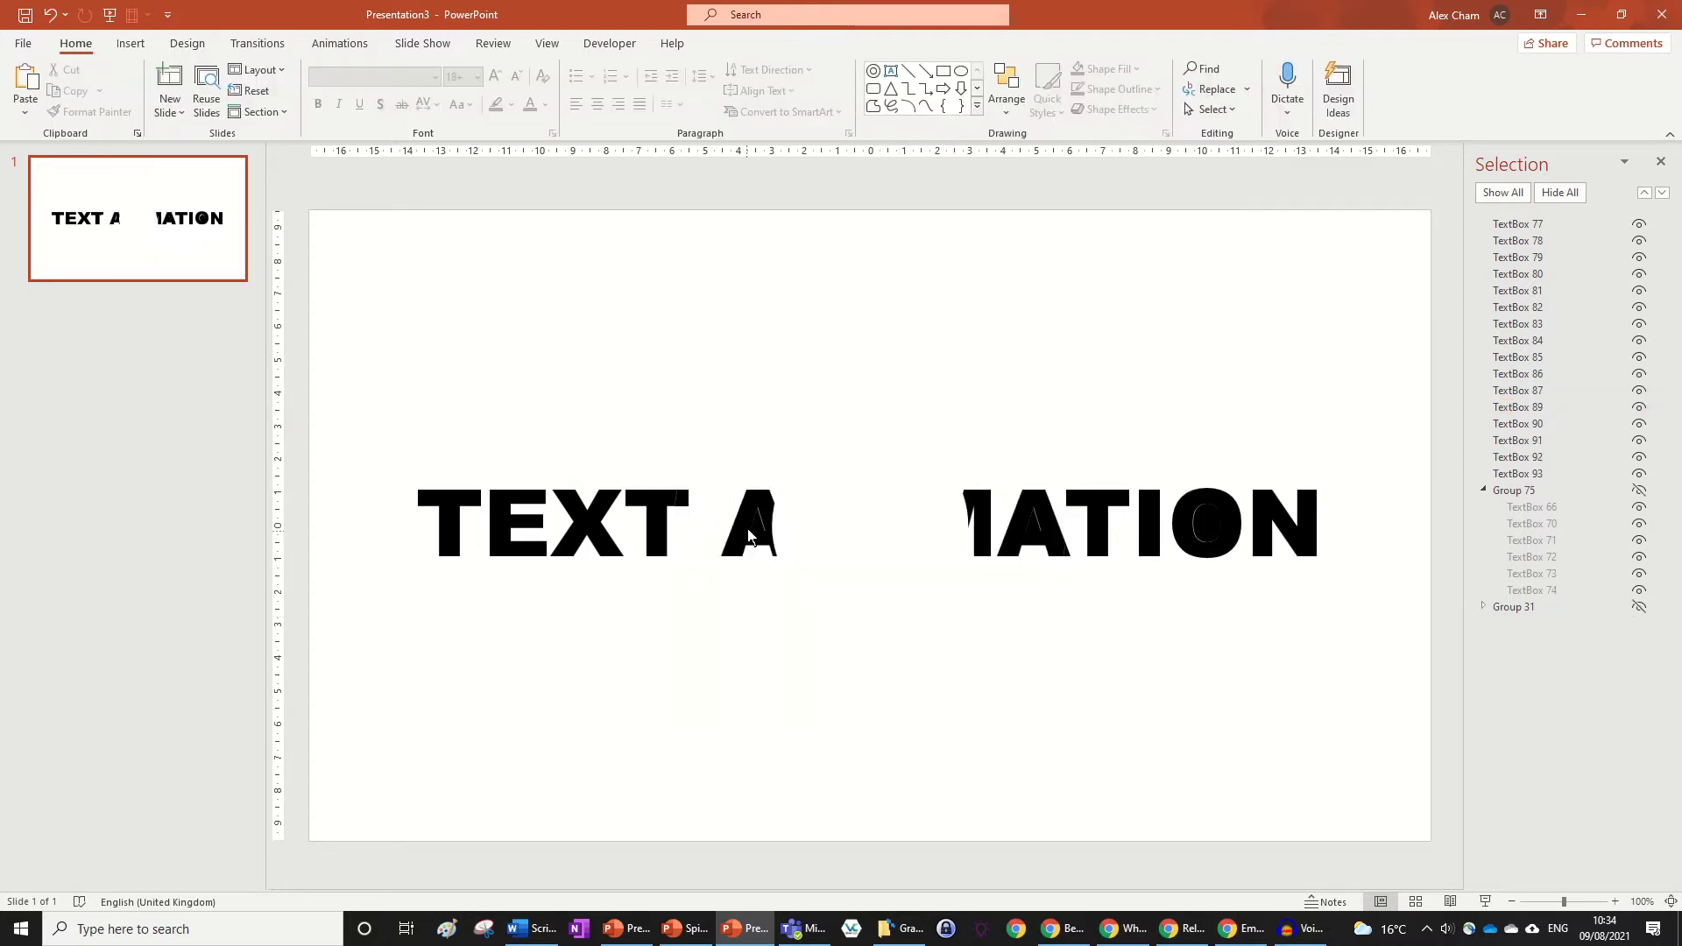
click(750, 528)
key(Delete)
click(1130, 526)
key(Delete)
click(1205, 490)
key(Delete)
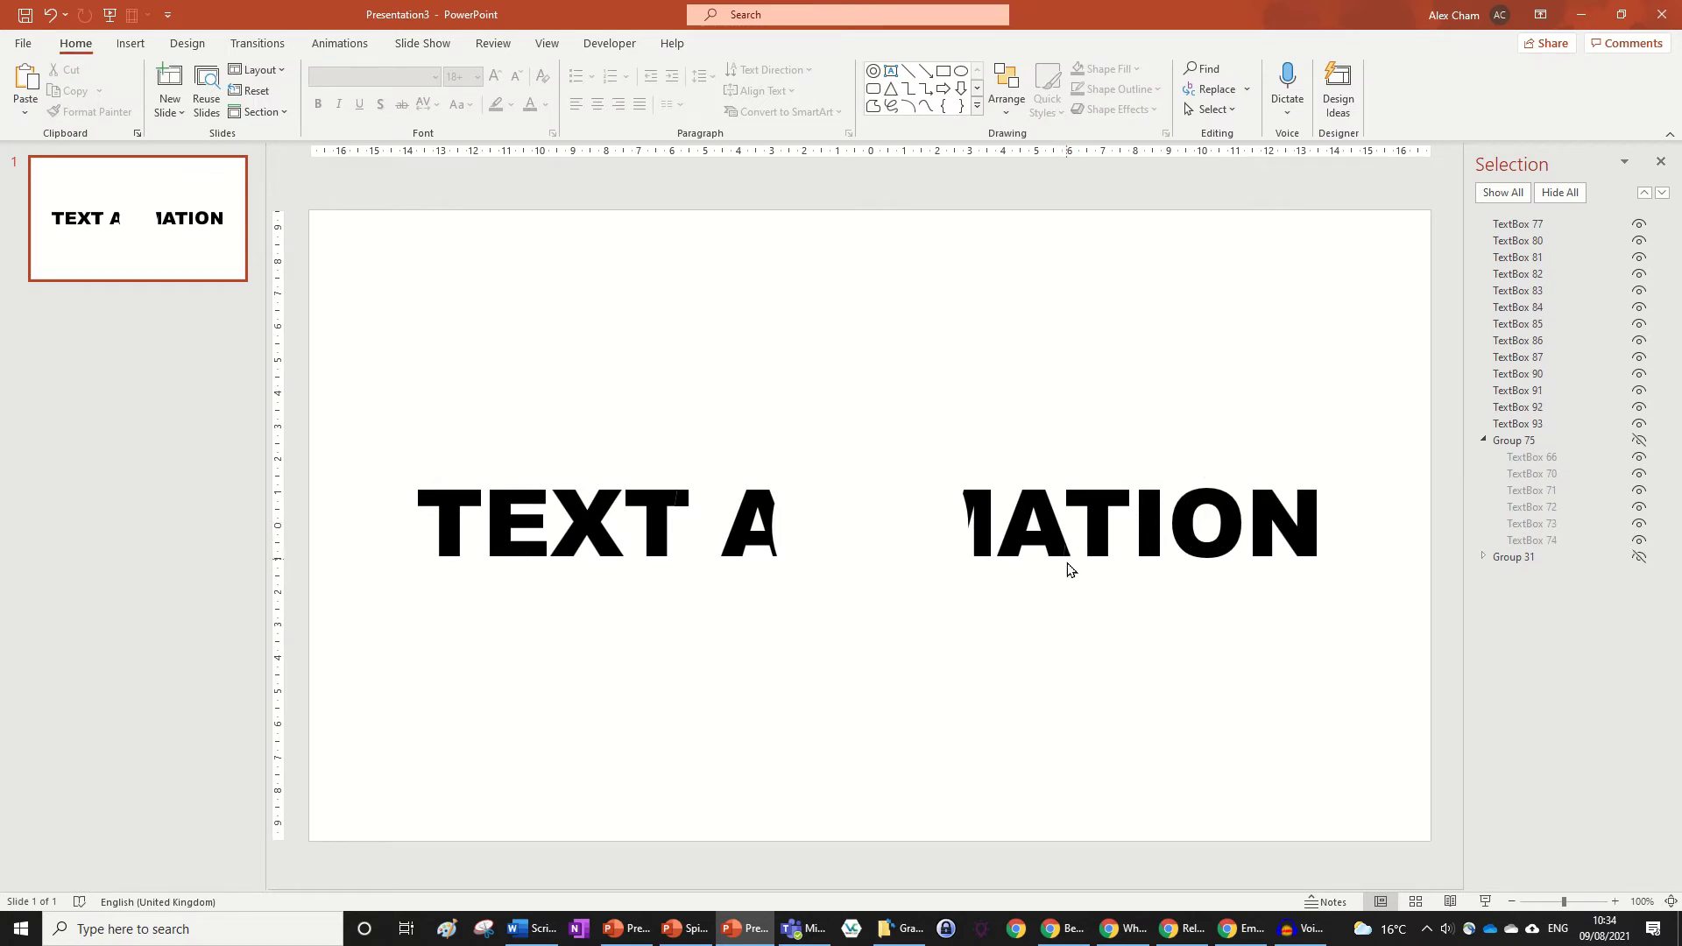
Group the four fragments beside the gap as Group 94 and hide it.
drag(1063, 561, 669, 459)
drag(1012, 510, 1074, 698)
key(ctrl+z)
key(ctrl+g)
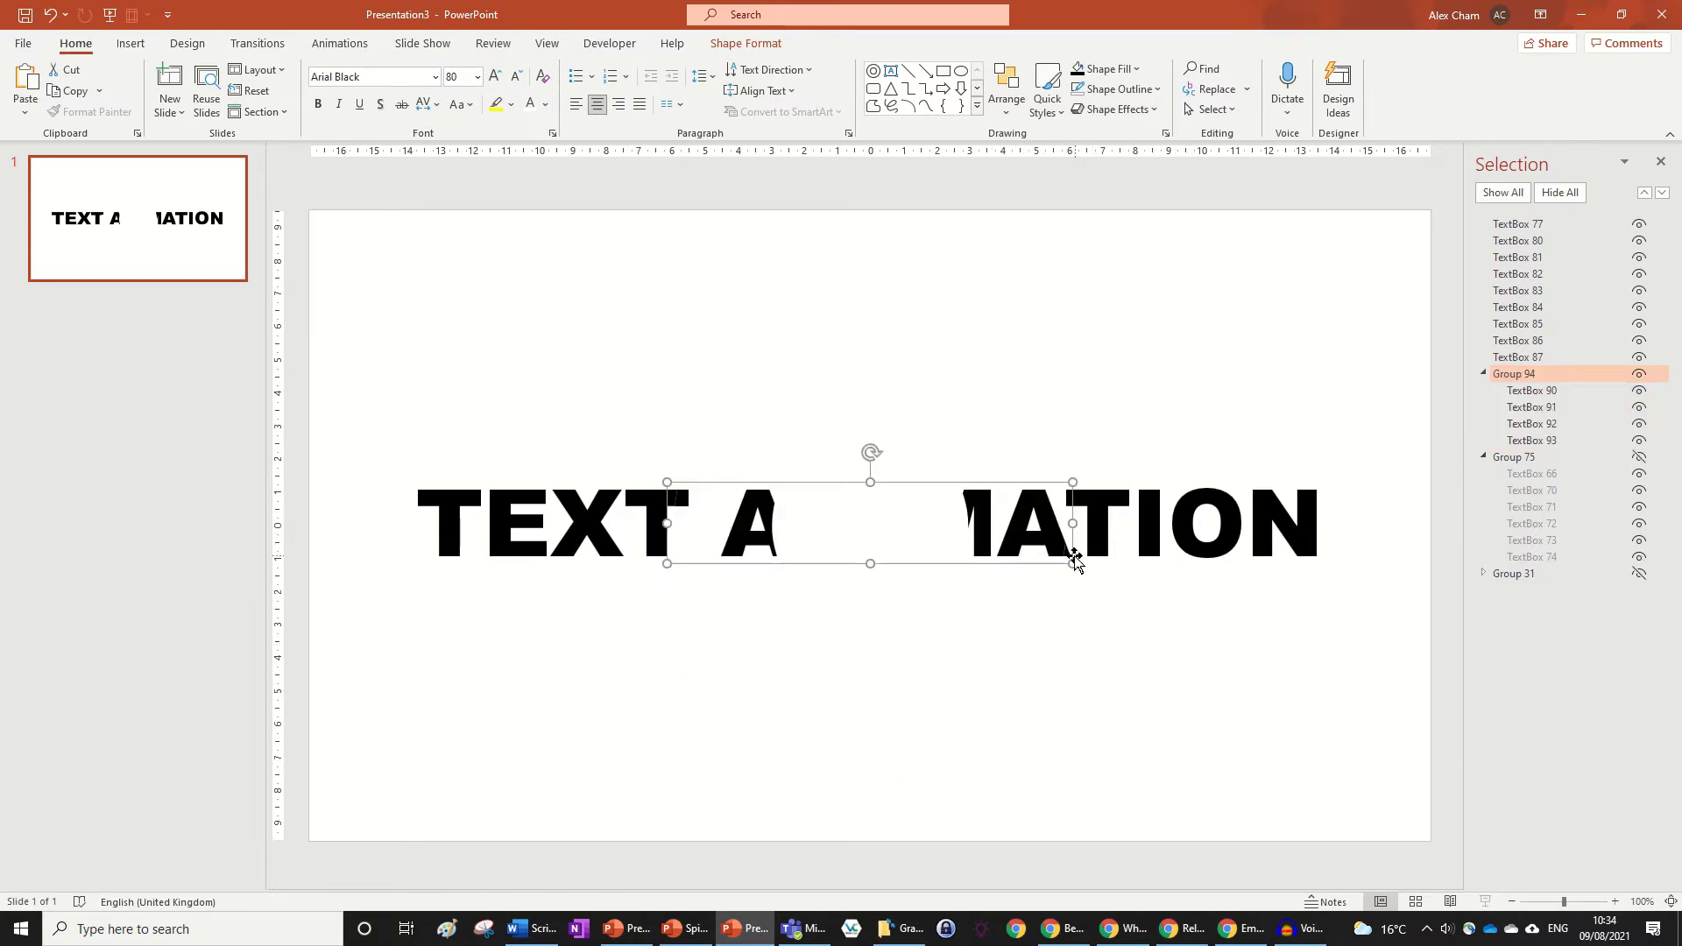
click(1639, 375)
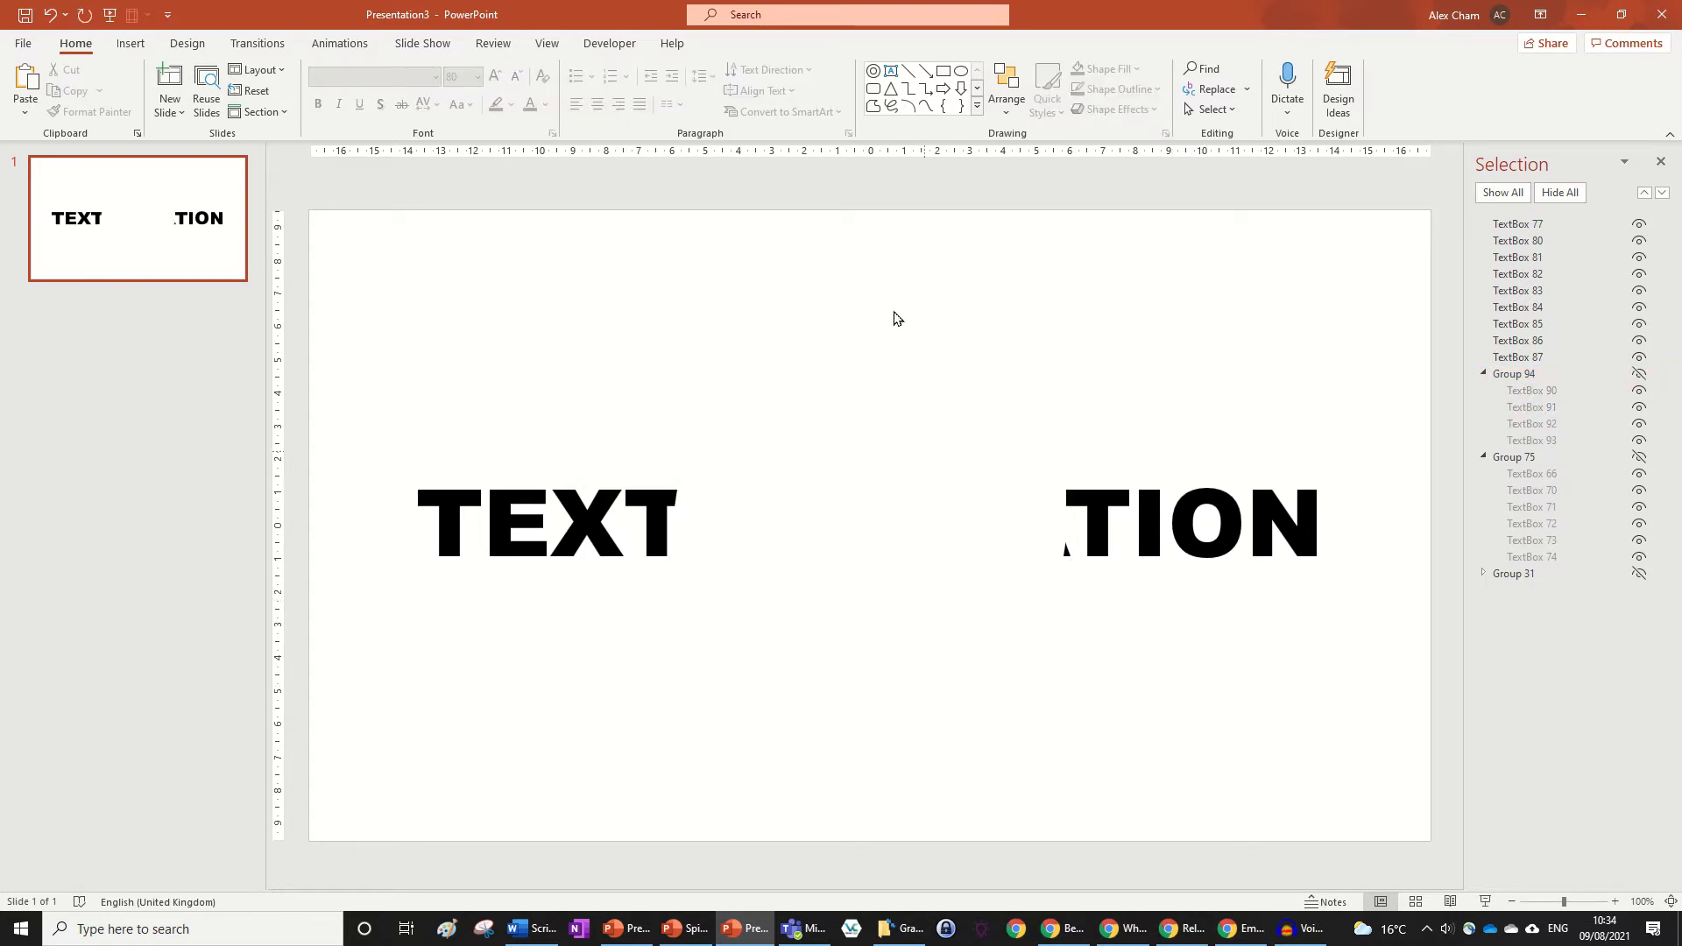
Place a small blue circle and centre it horizontally and vertically on the slide.
click(961, 71)
click(831, 488)
click(1236, 70)
click(1249, 118)
click(1236, 70)
click(1248, 195)
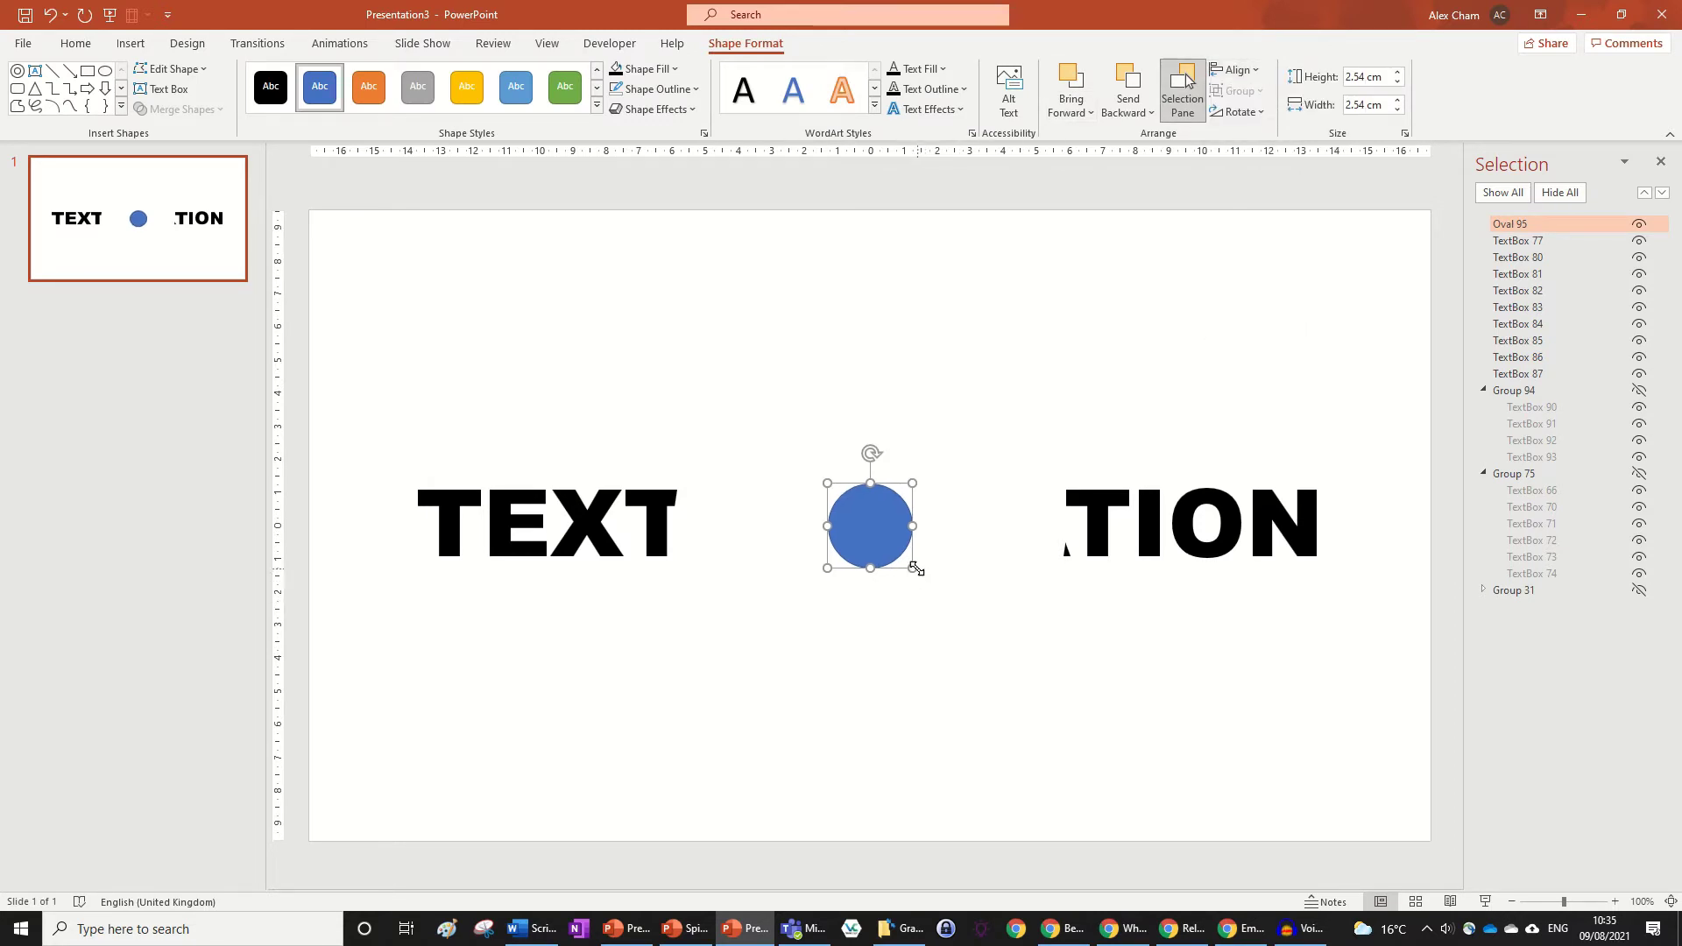
Enlarge the circle and try fragmenting it with all letters, then undo the split.
drag(912, 565, 1100, 619)
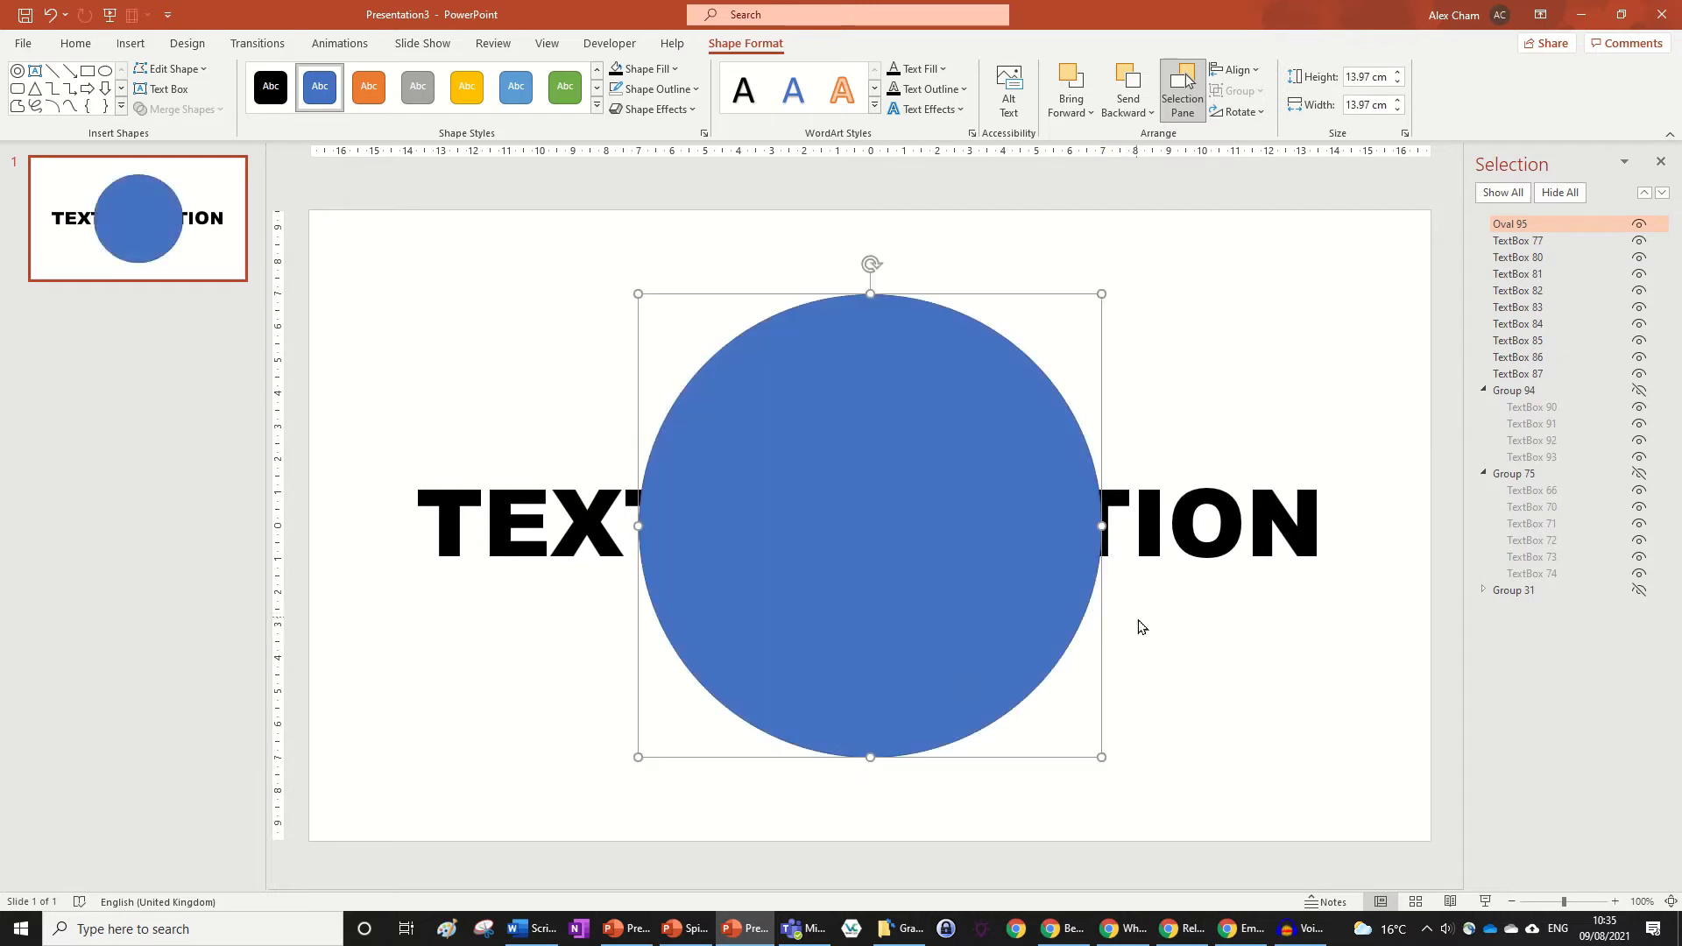
click(1348, 595)
drag(1193, 512, 1130, 438)
shift+click(979, 592)
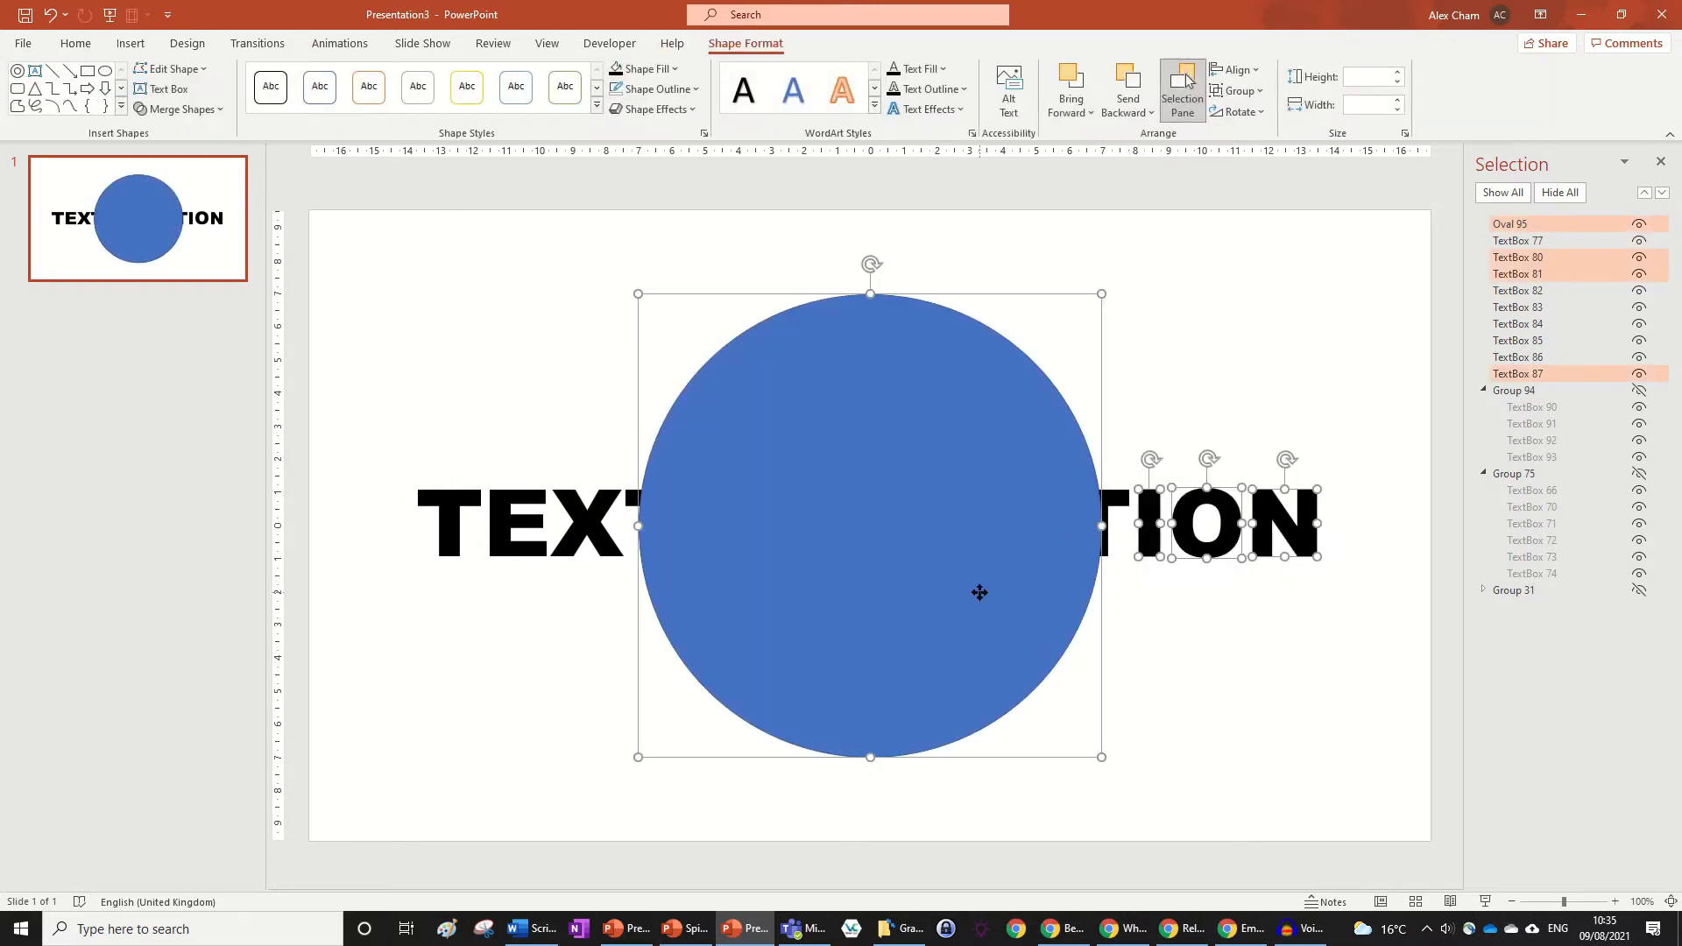
drag(1144, 609, 326, 444)
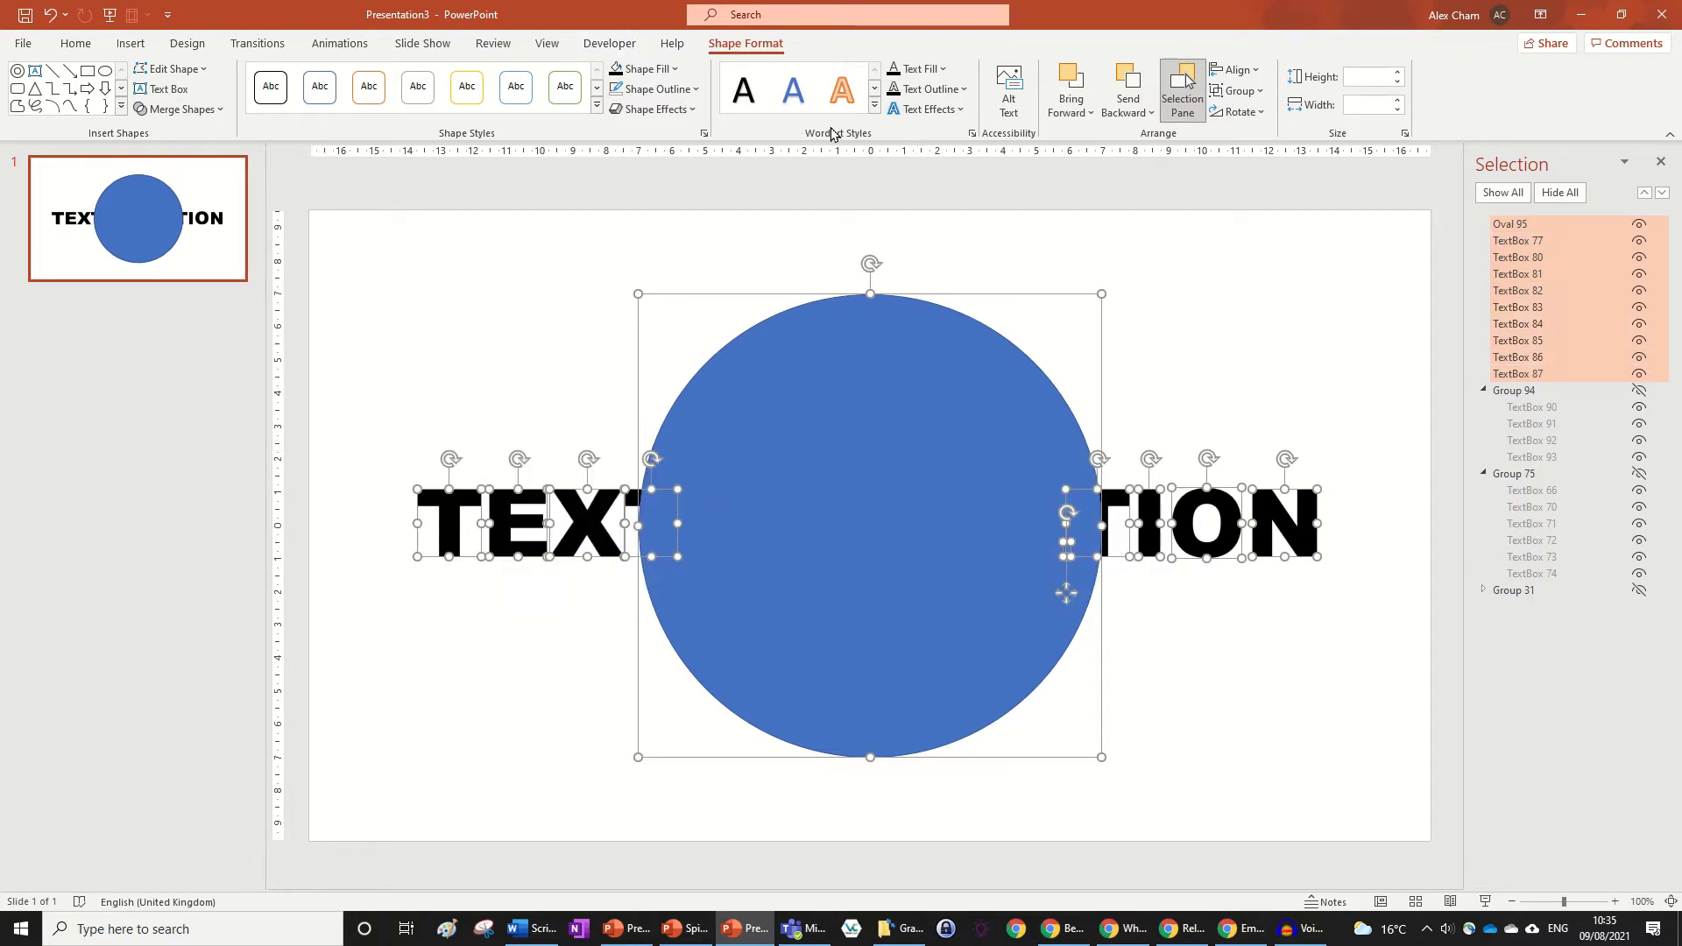
click(180, 108)
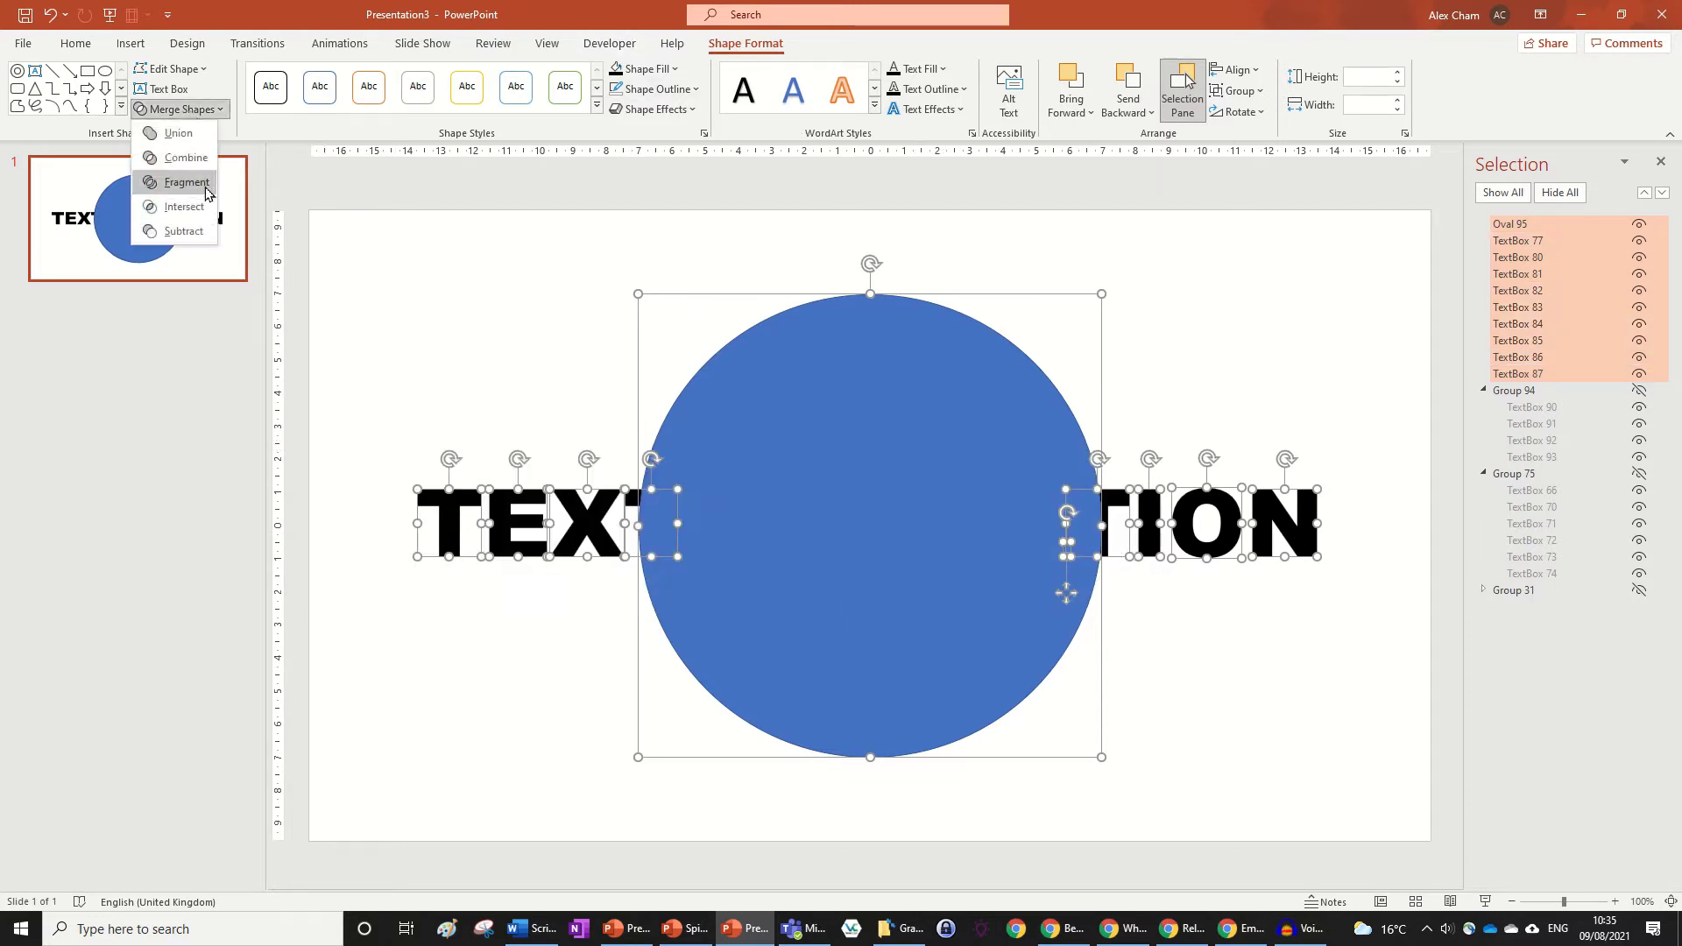
click(187, 182)
key(ctrl+z)
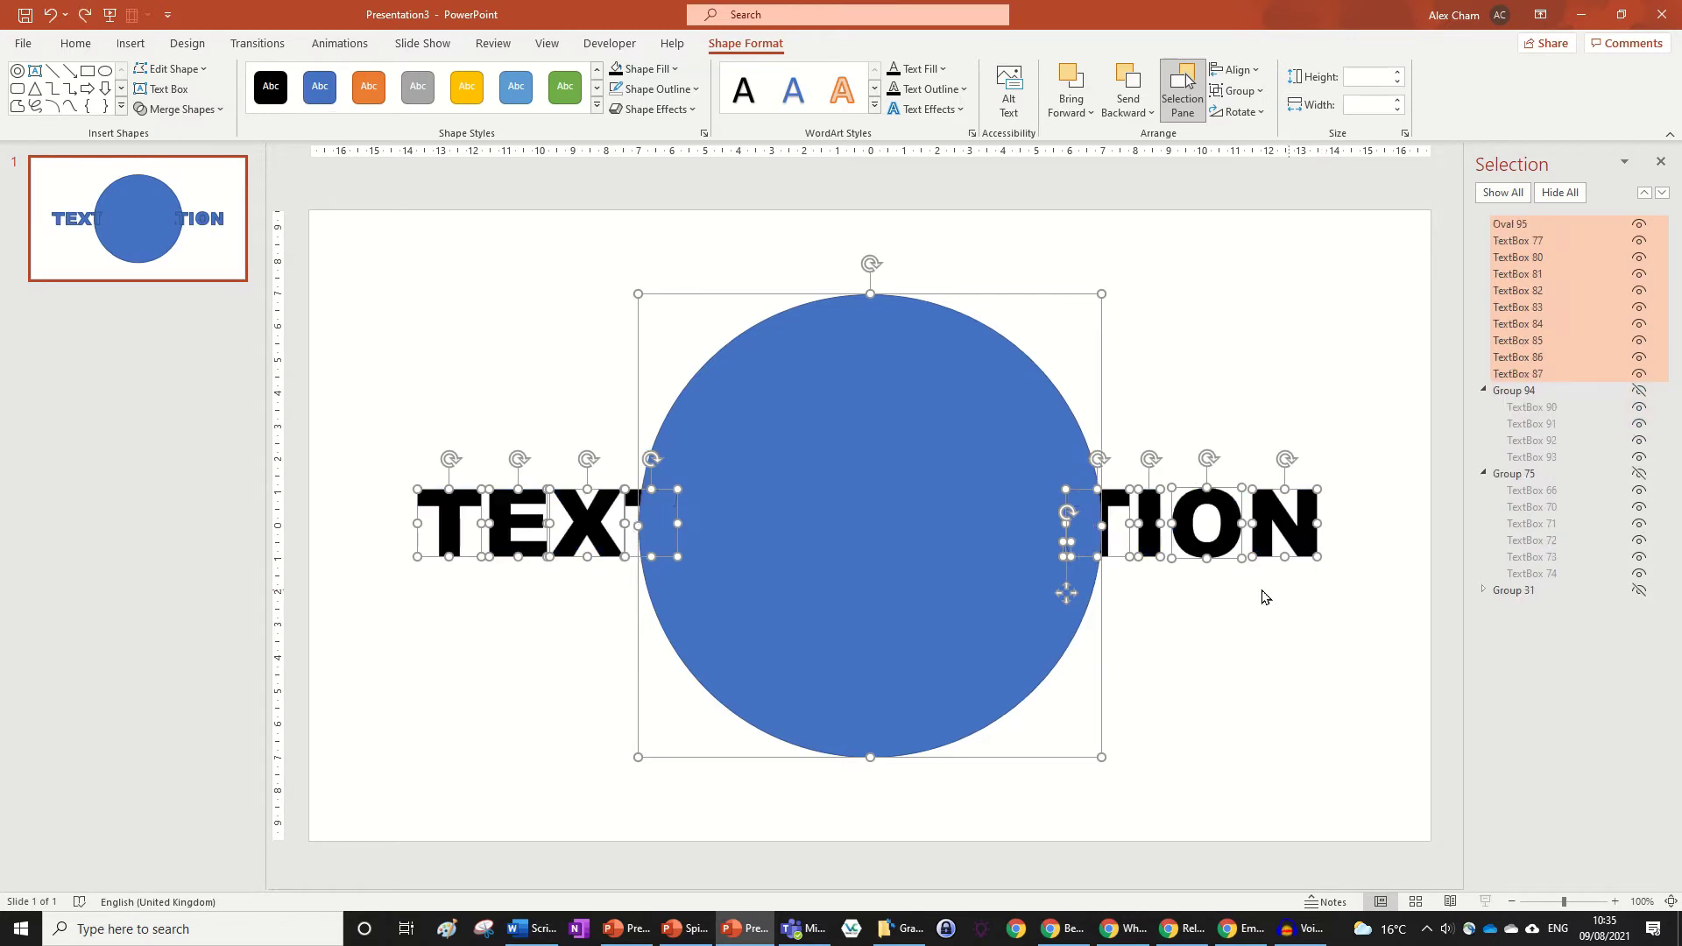
Select the circle with N, O, I, T and the four left letters, and fragment them.
click(1211, 635)
drag(1364, 593, 1236, 425)
shift+click(914, 543)
shift+click(1207, 526)
shift+click(1150, 525)
shift+click(1118, 526)
shift+click(629, 504)
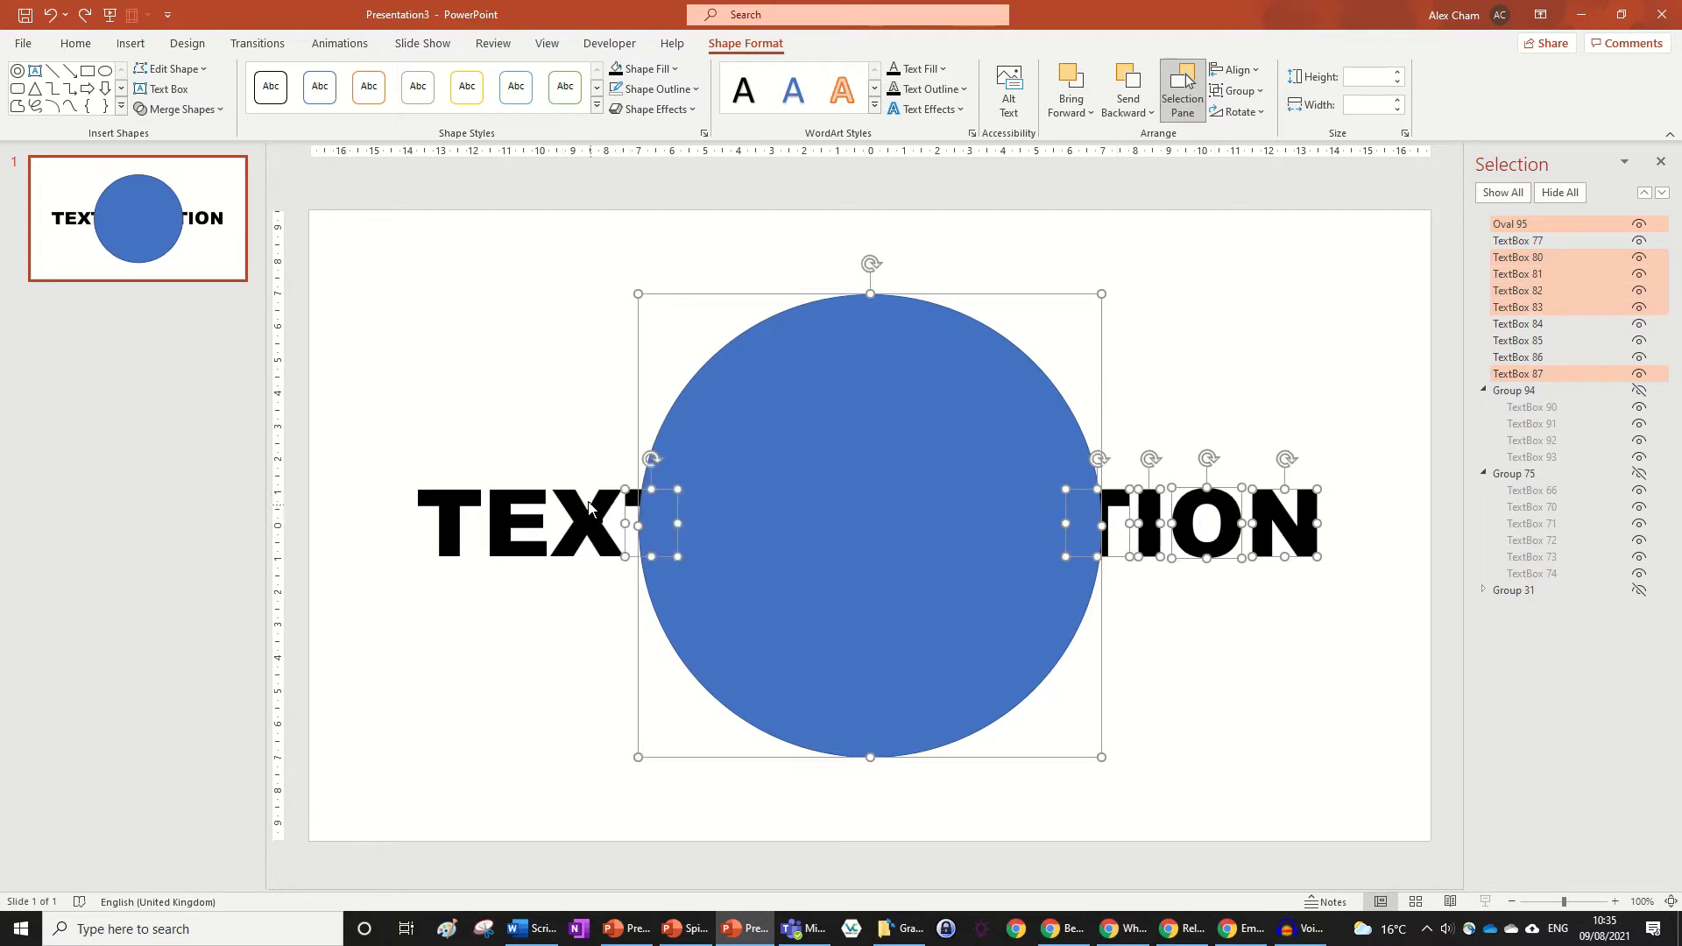
shift+click(587, 516)
shift+click(521, 512)
shift+click(448, 491)
click(180, 109)
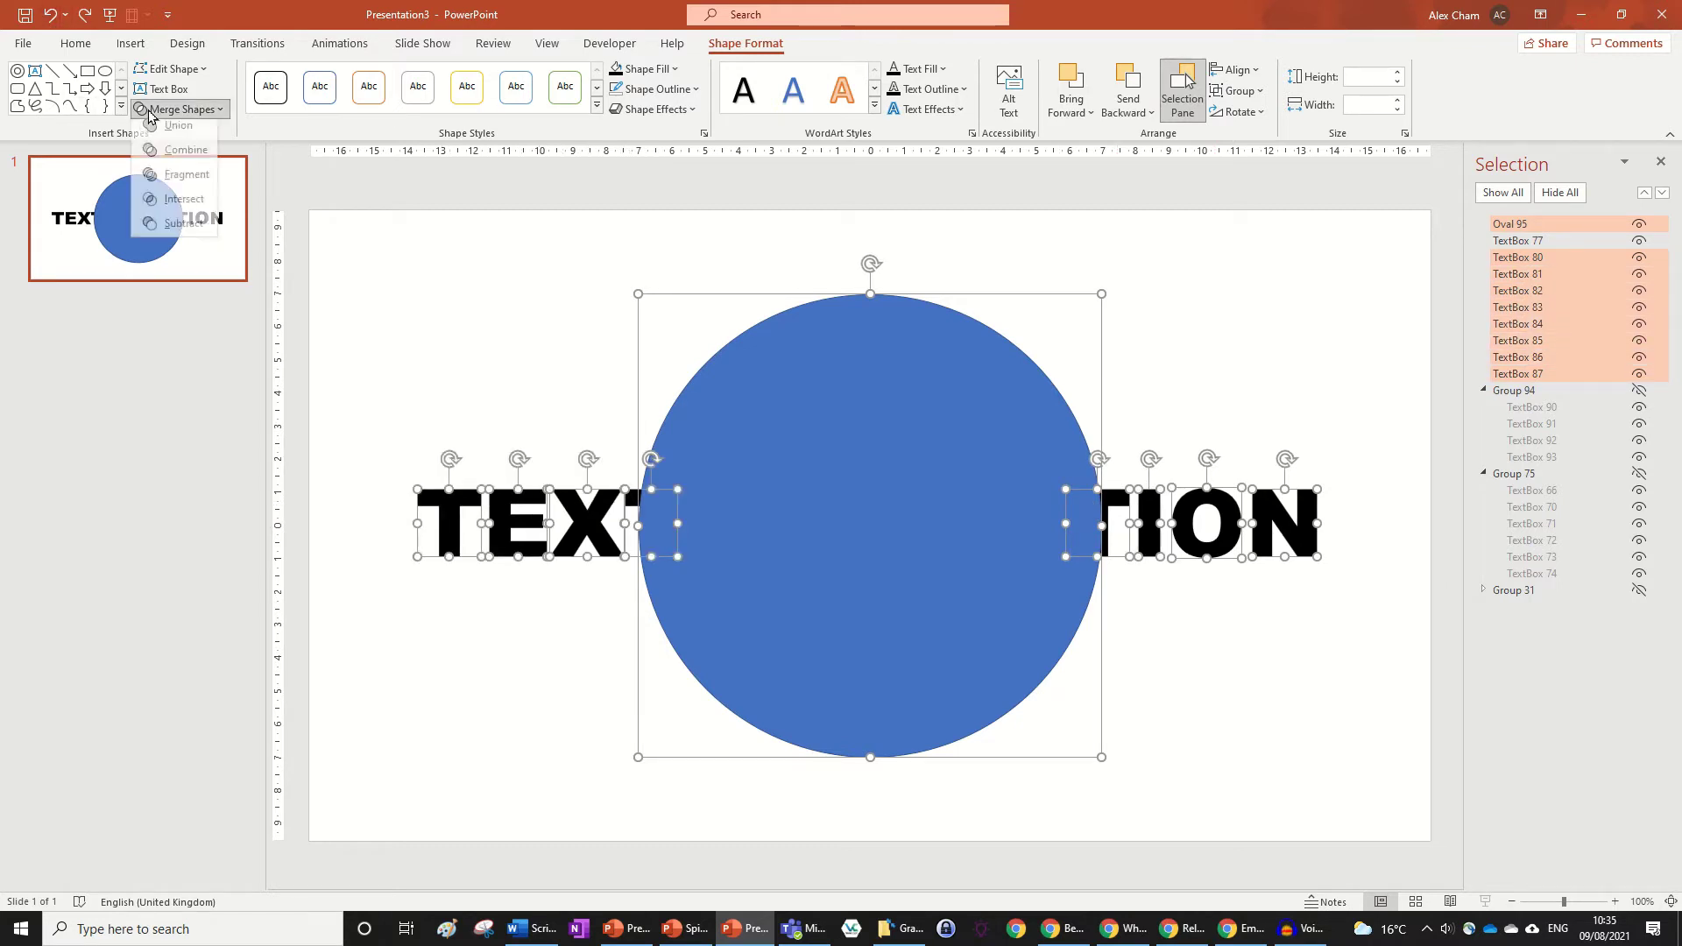
click(187, 182)
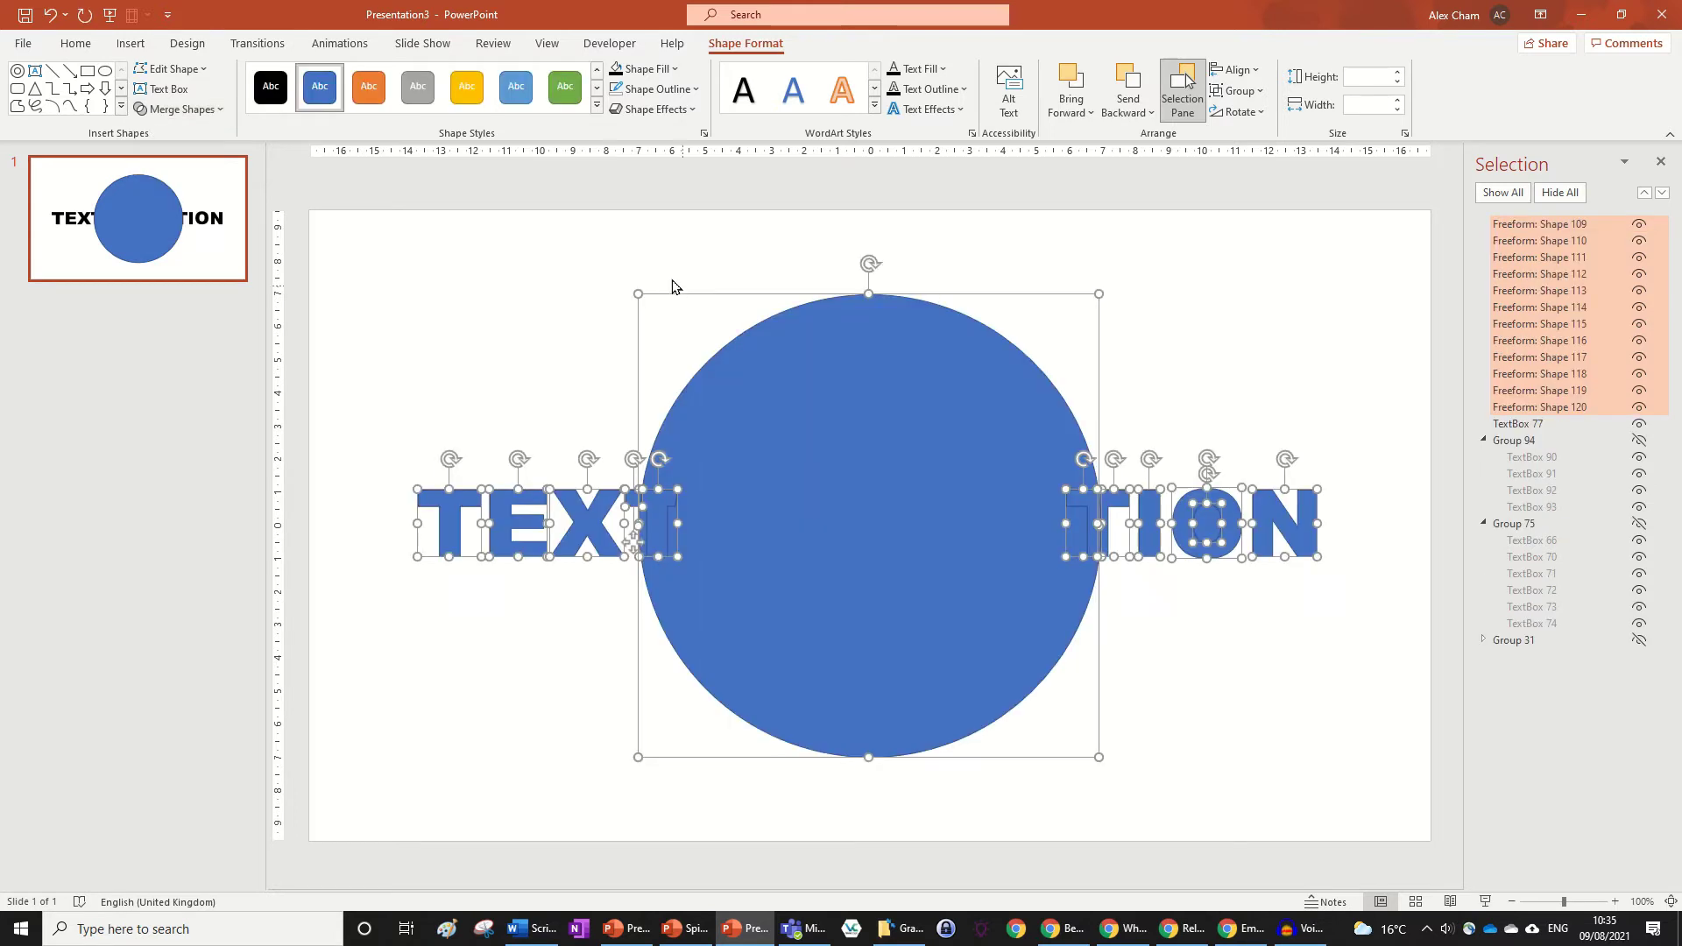
click(179, 109)
click(186, 182)
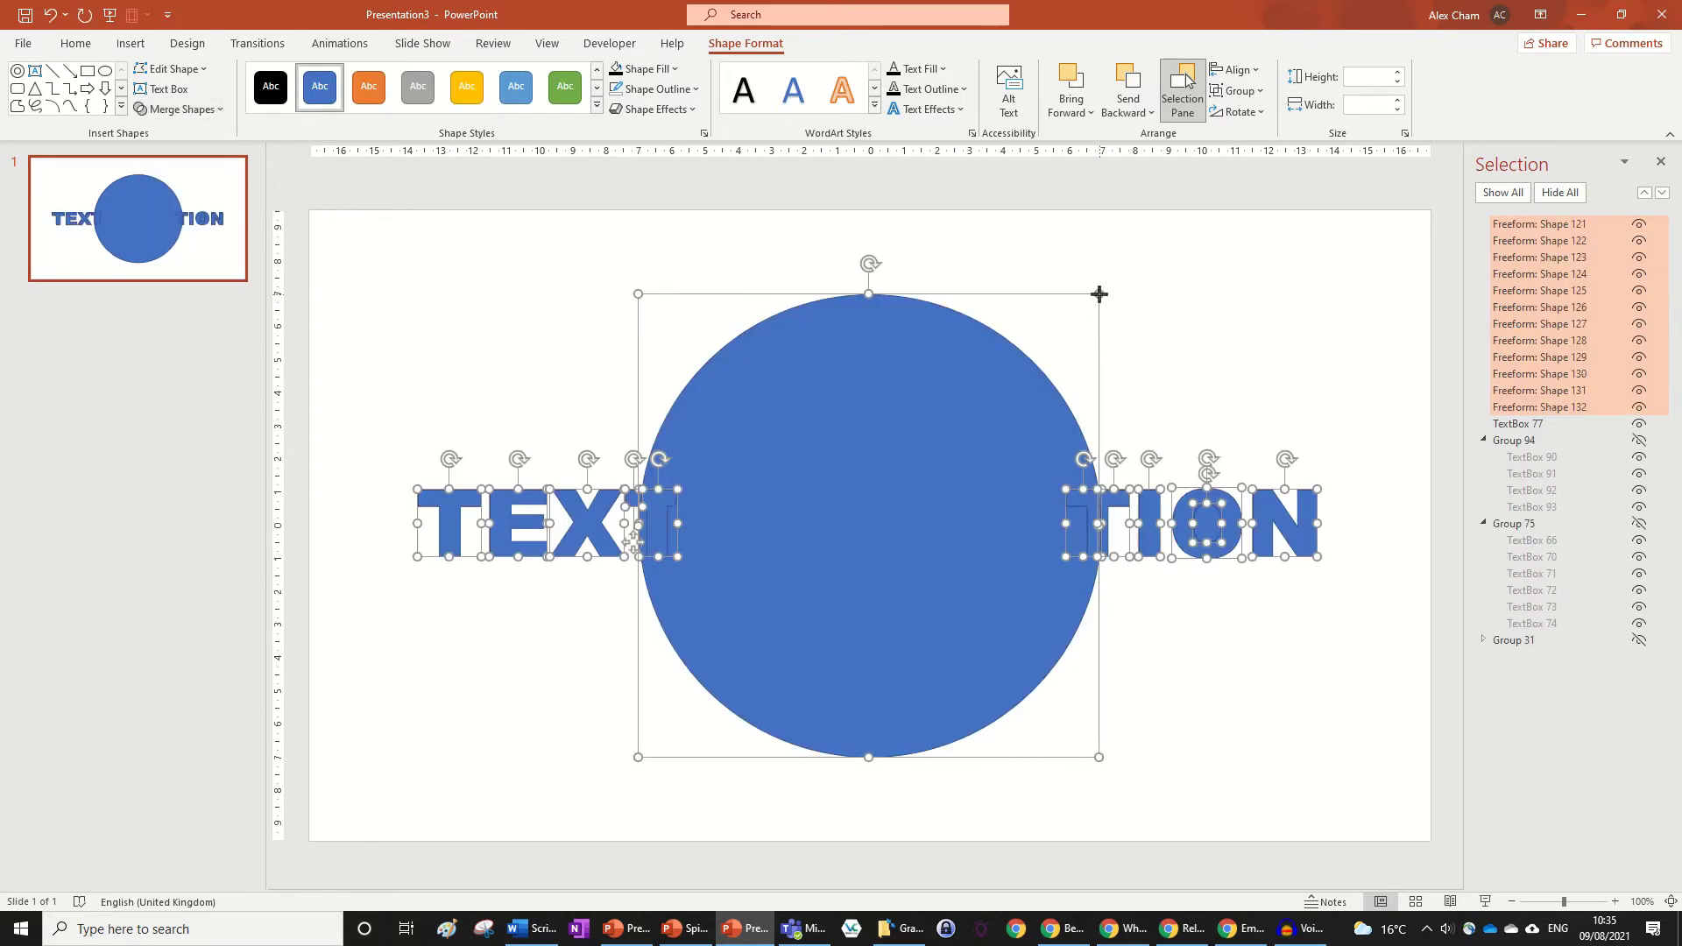
Delete the circle piece, leaving the letters as separate black fragments.
click(919, 364)
key(Delete)
drag(1371, 570, 290, 392)
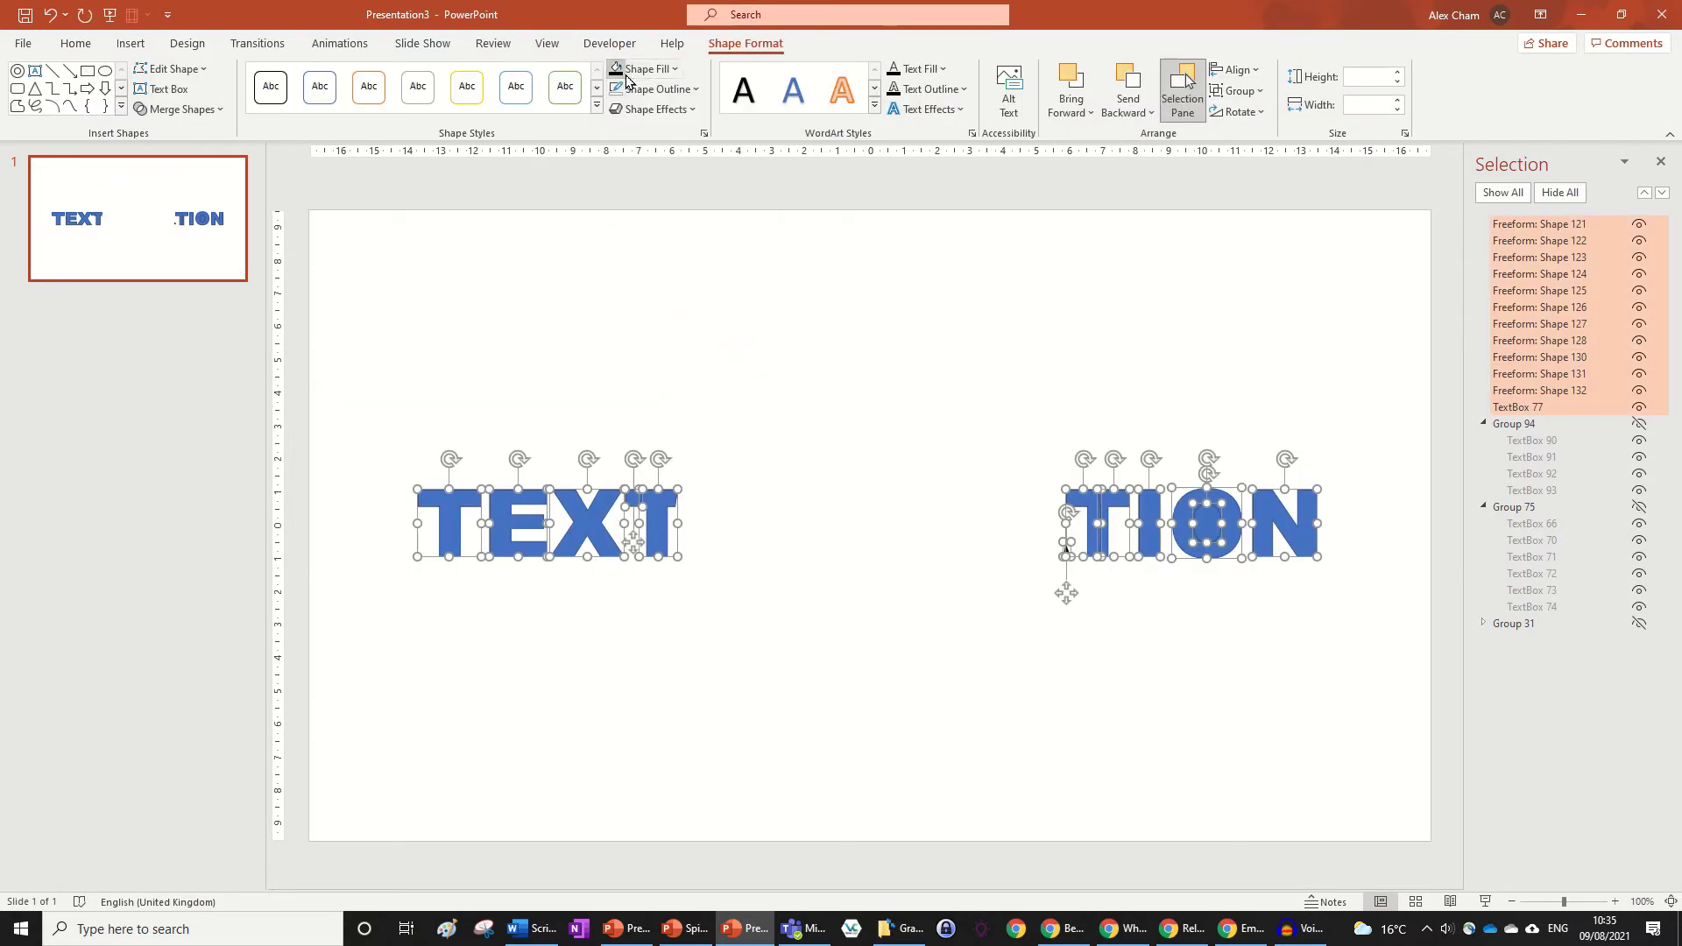
click(1069, 657)
Group the pieces just outside the circle's edge as Group 133 and hide it.
scroll(1244, 697, up, 2)
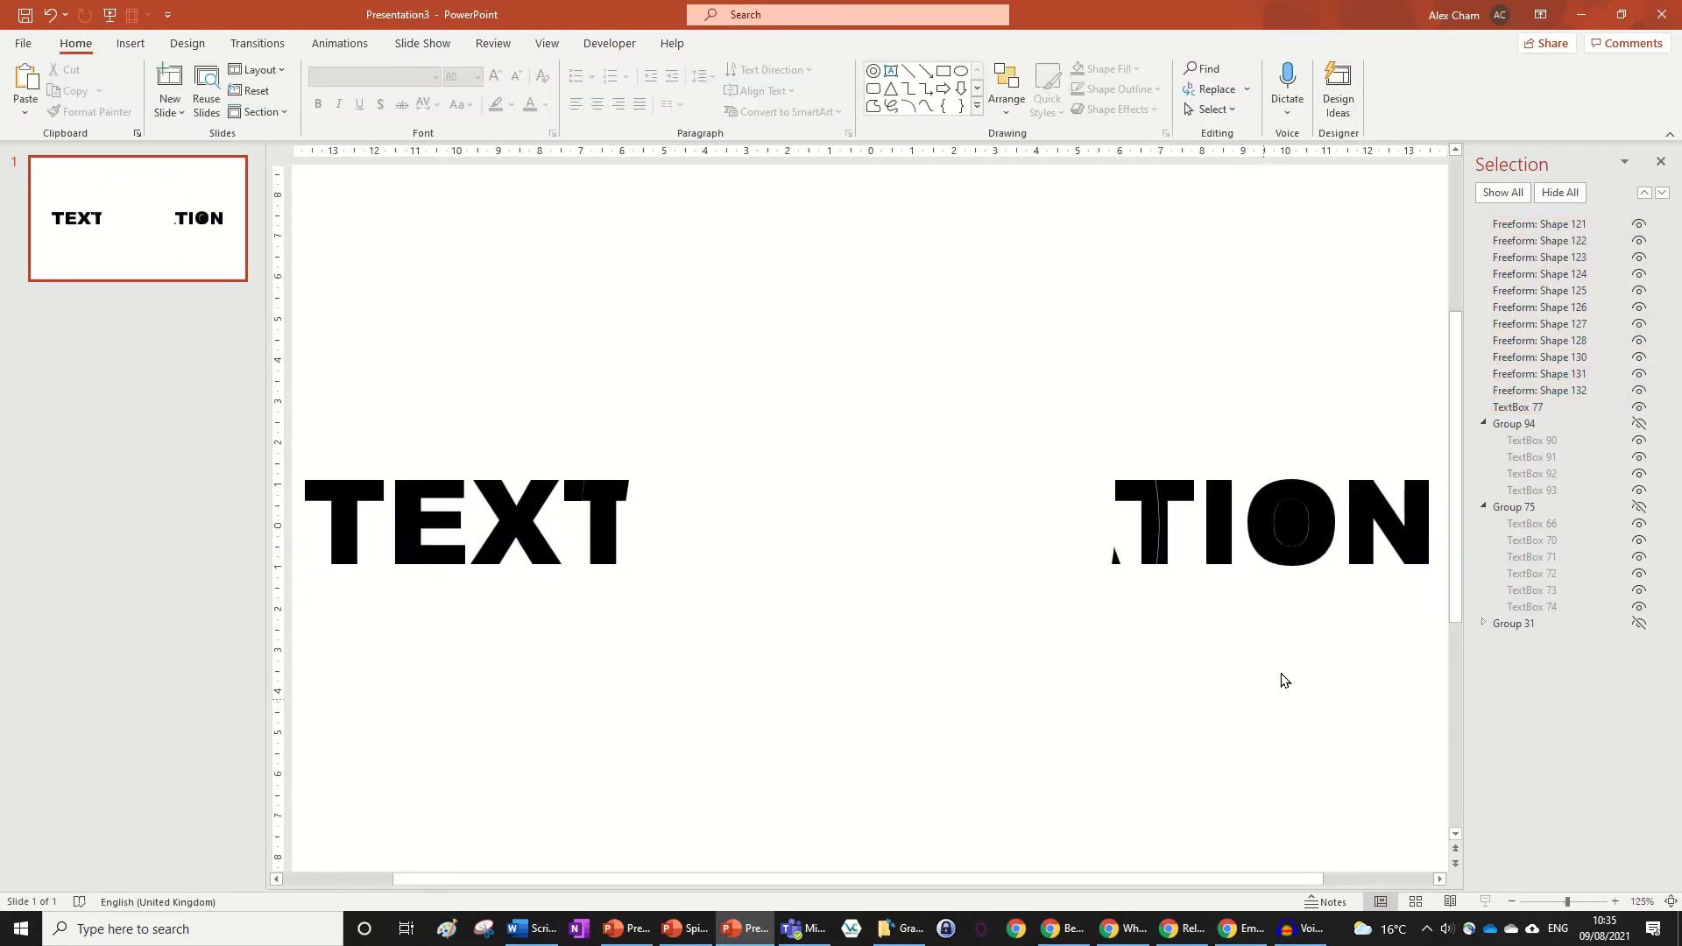
drag(1174, 582, 573, 273)
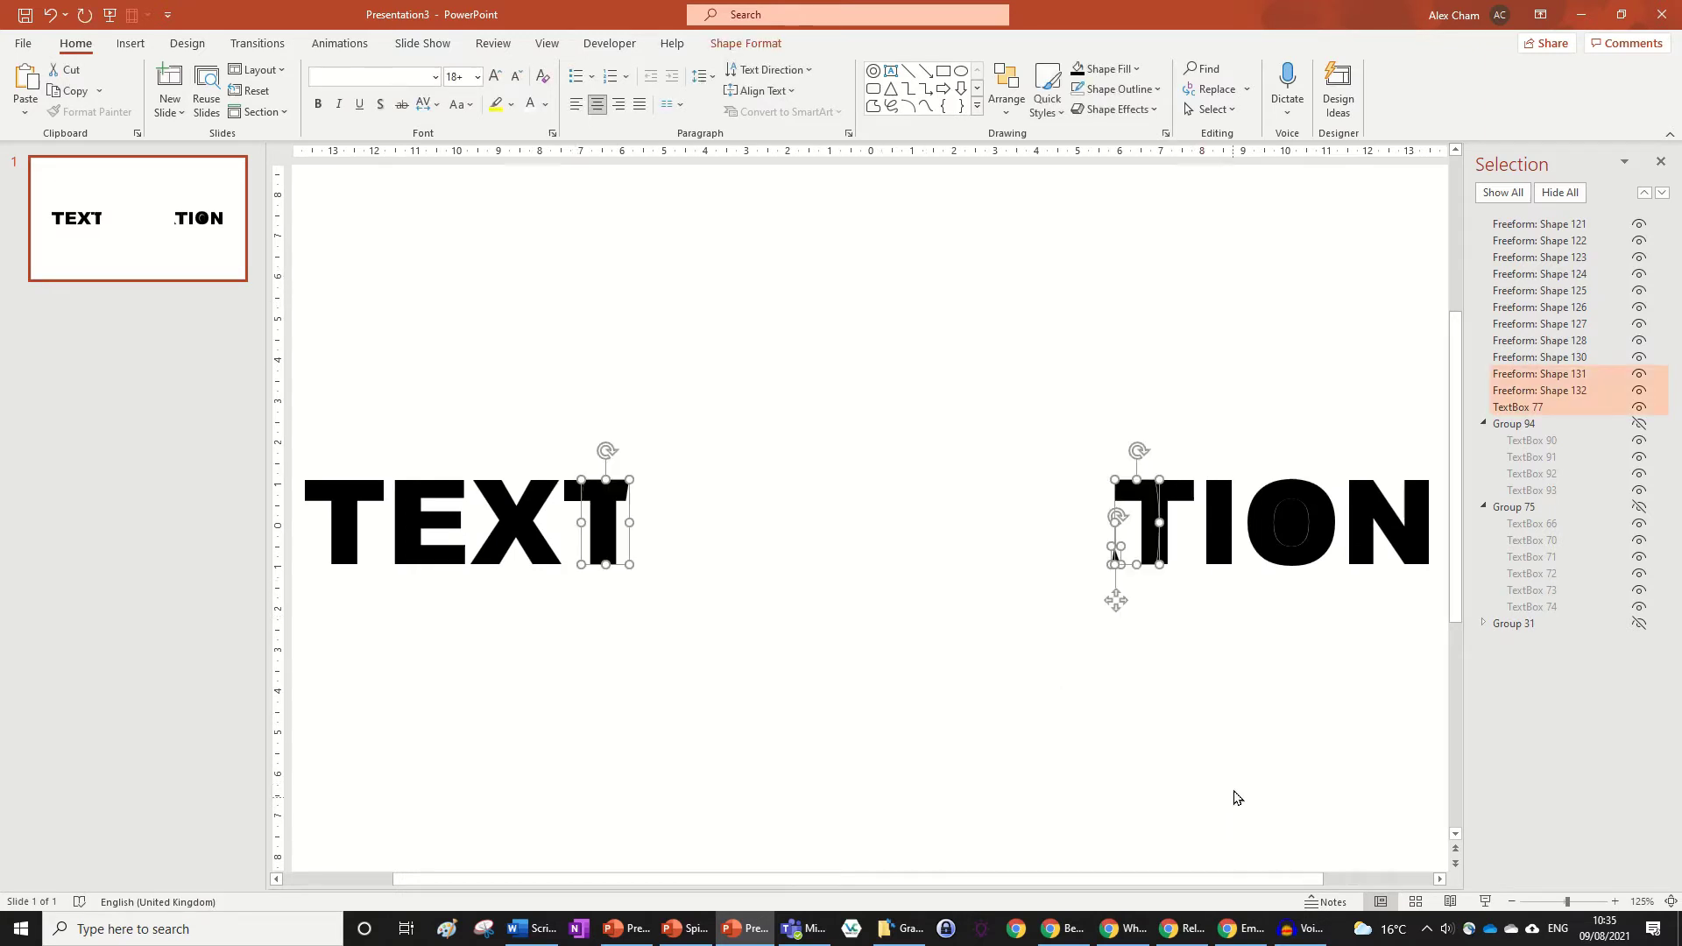
key(ctrl+g)
click(1638, 374)
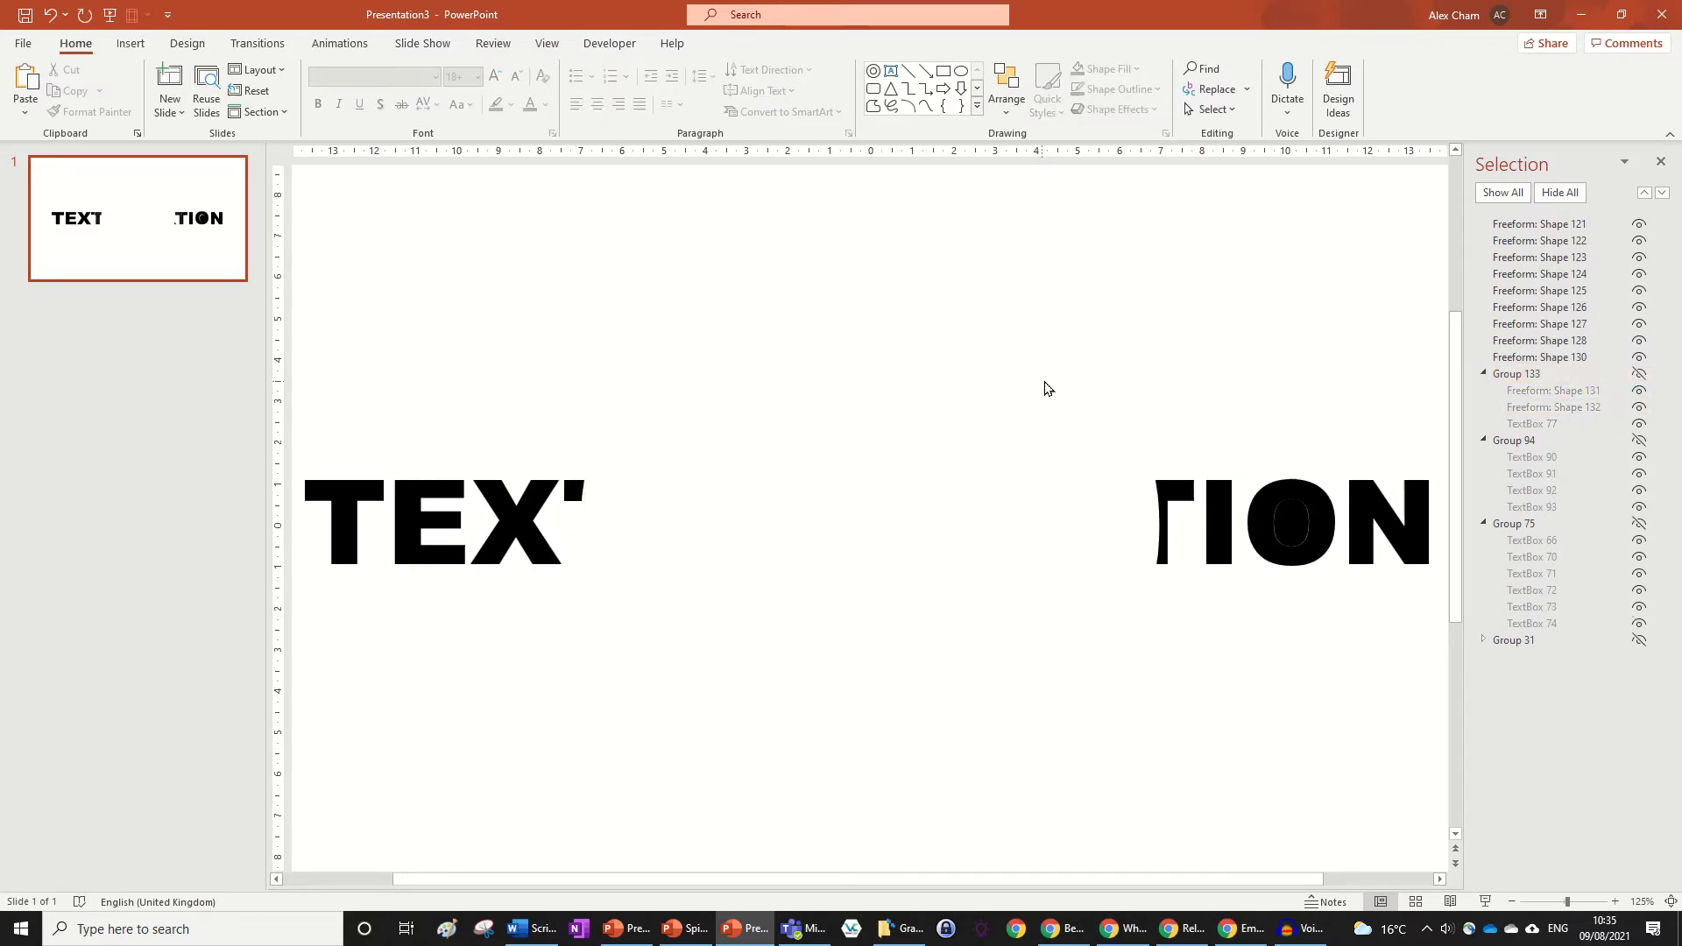
Delete the leftover black fill inside the O.
scroll(1083, 657, down, 5)
scroll(1139, 613, up, 3)
click(1221, 557)
key(Delete)
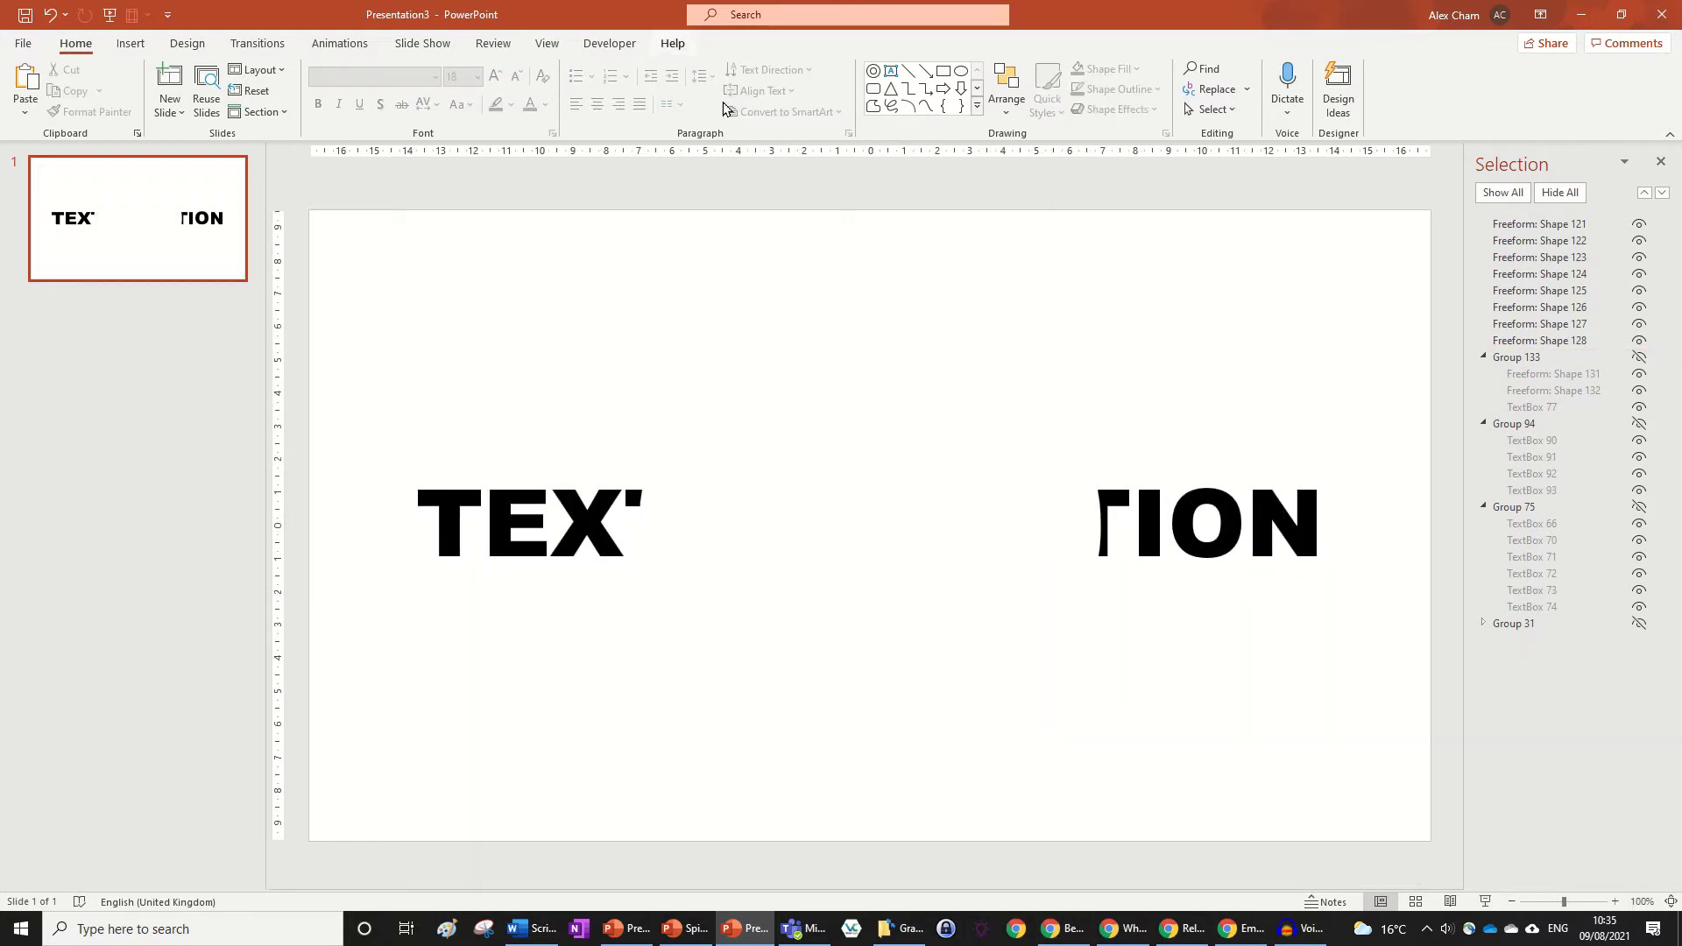
click(1110, 504)
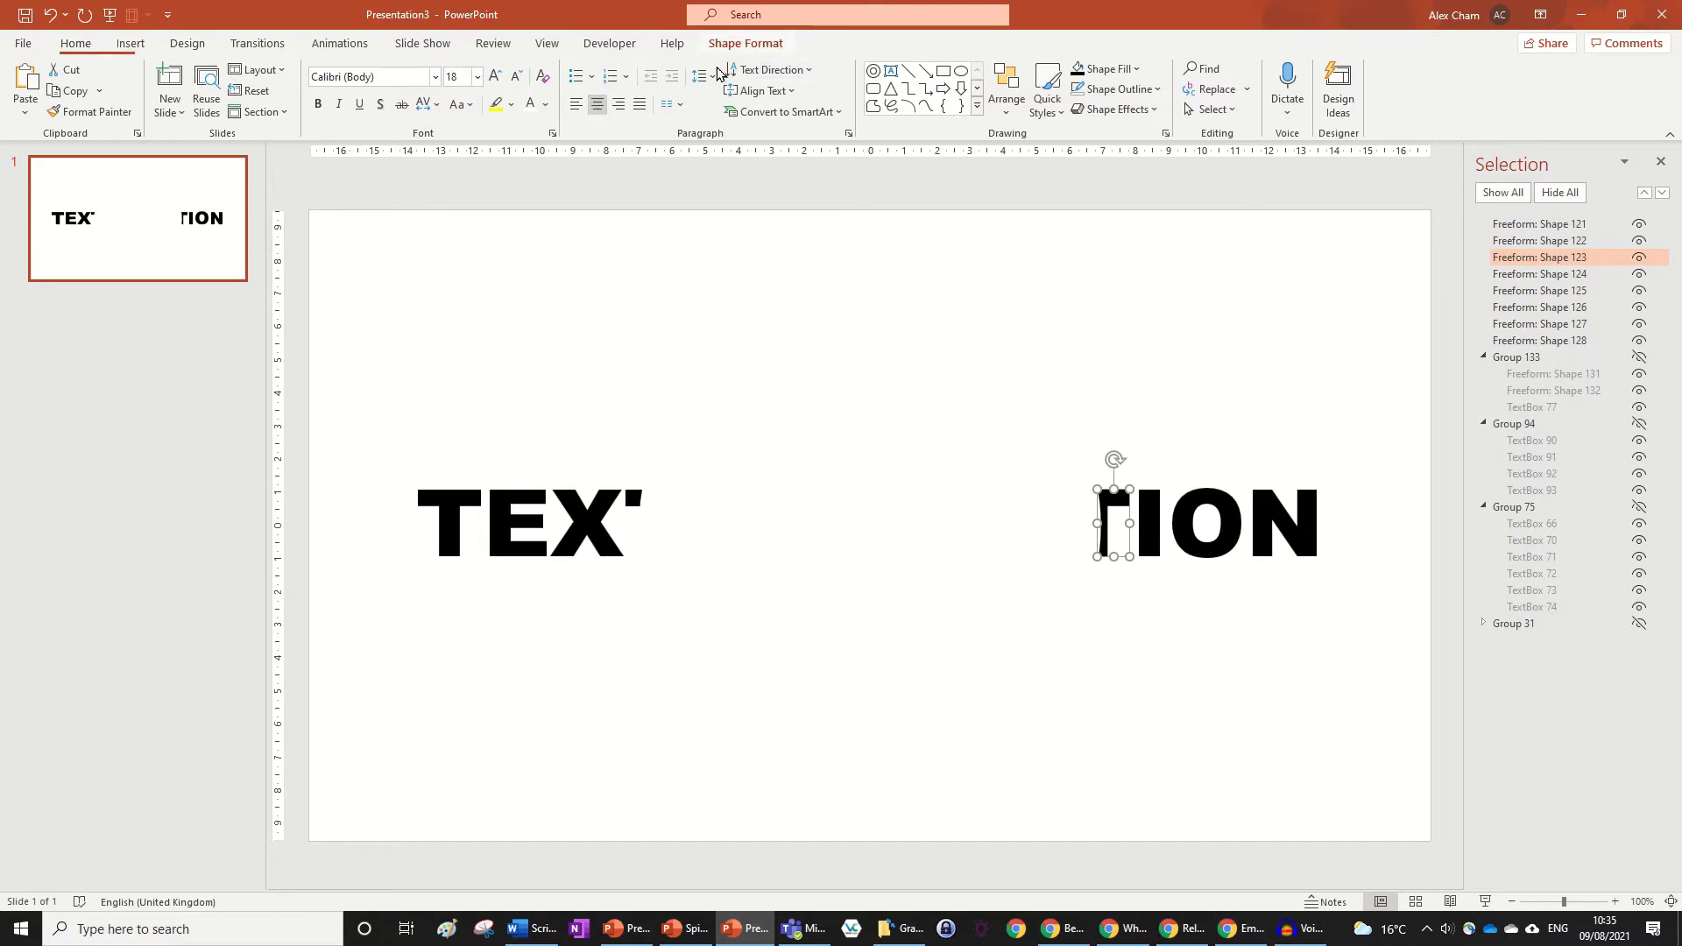
click(746, 43)
click(997, 286)
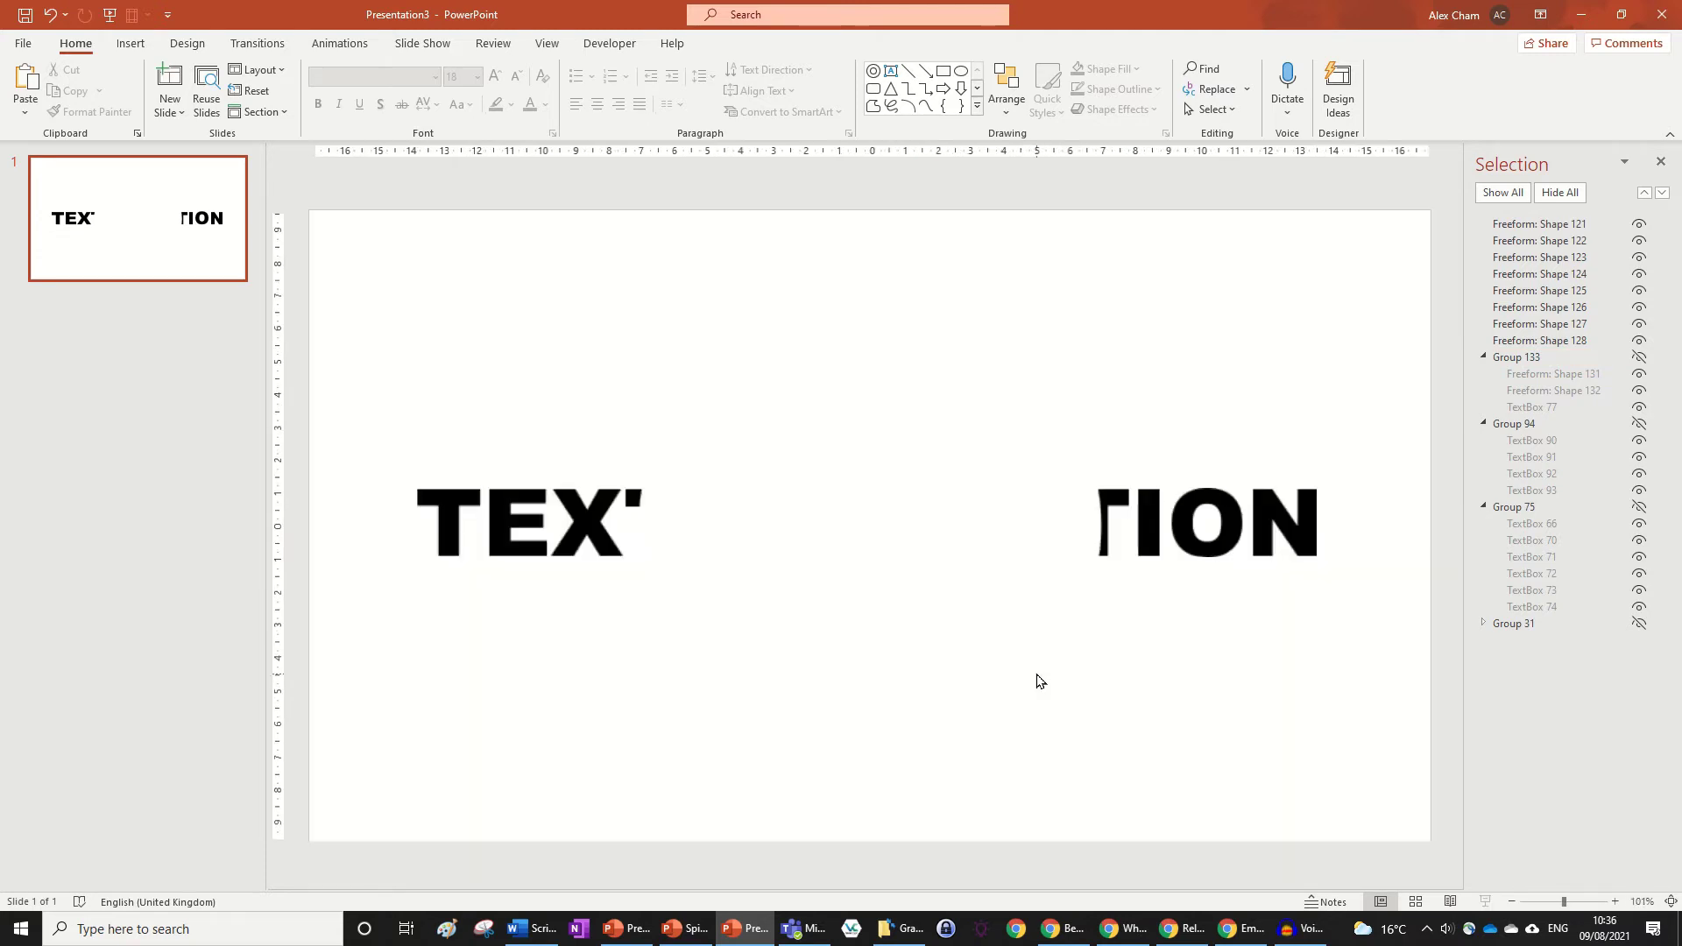
Place a new circle, centre it on the slide, and enlarge it over the letters.
click(961, 70)
click(733, 504)
click(1235, 70)
click(1252, 115)
click(1235, 70)
click(1253, 192)
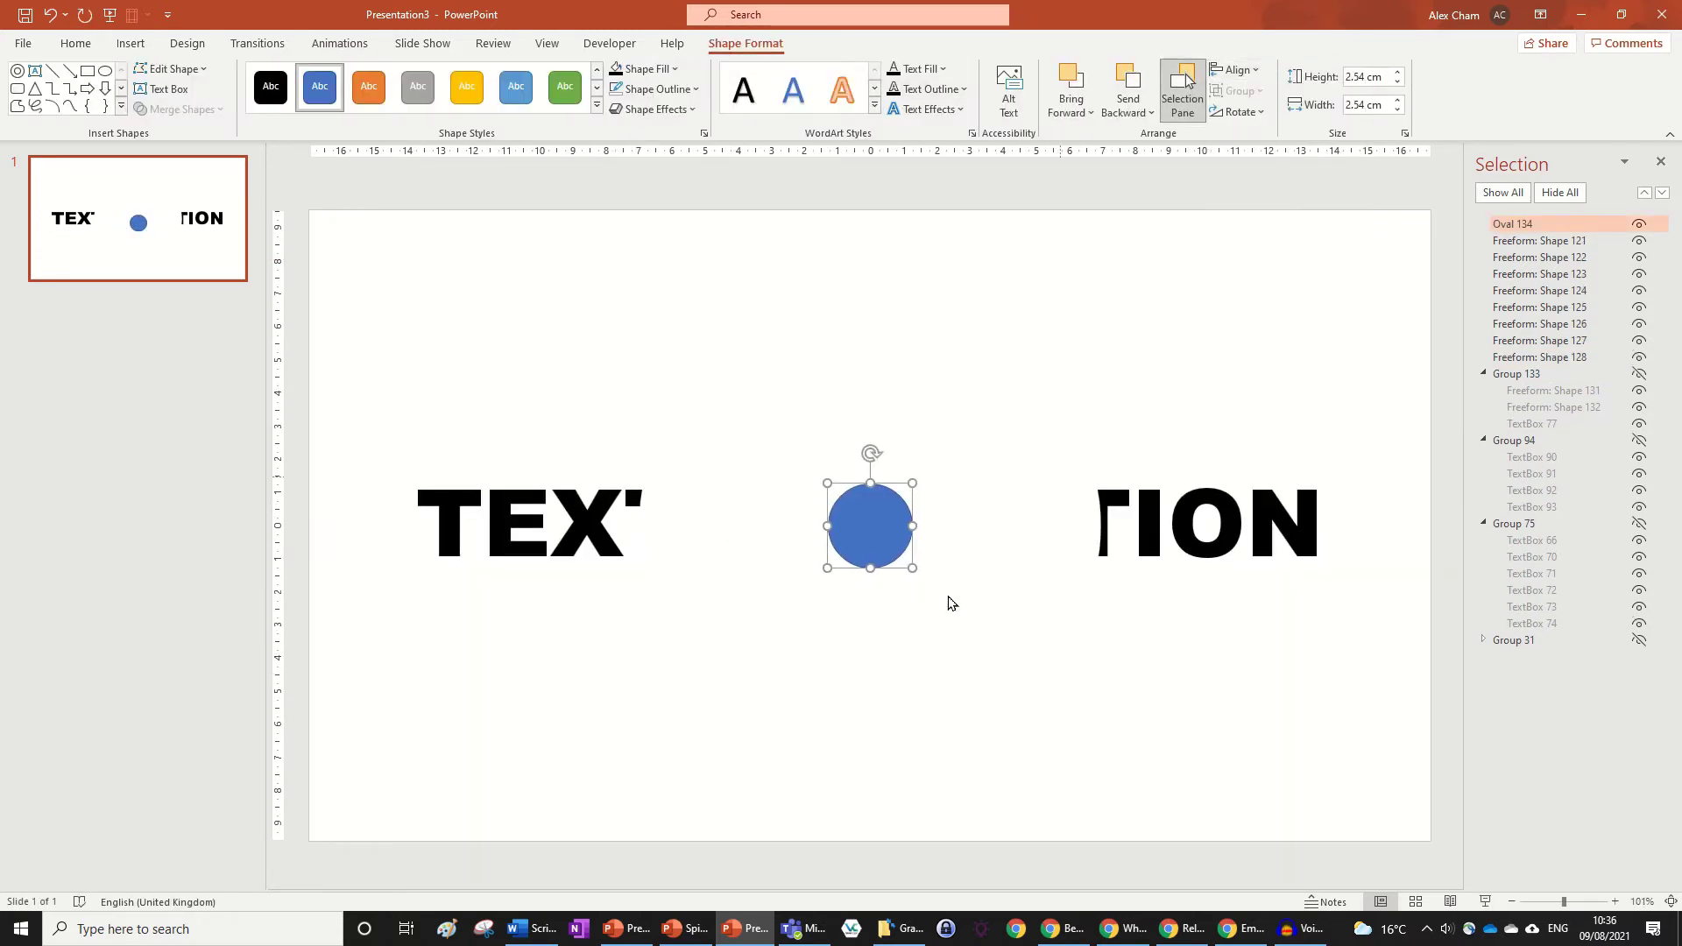
drag(913, 571, 1210, 635)
Fragment the remaining letters with the circle, then delete the circle piece.
drag(1377, 600, 267, 361)
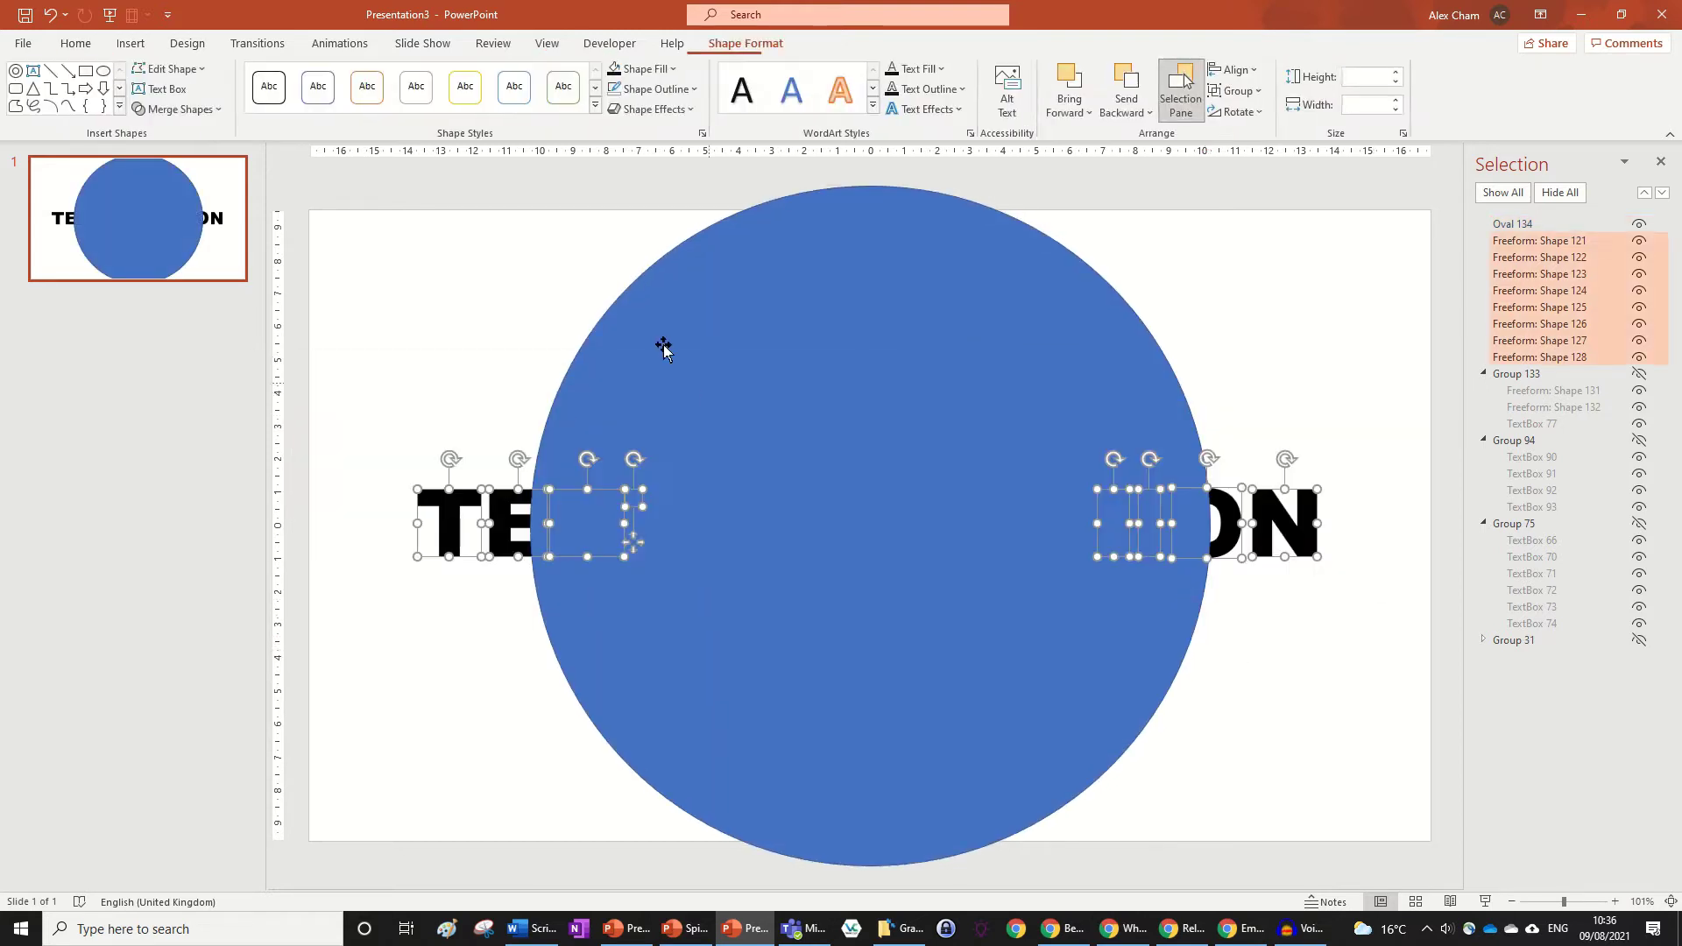
click(201, 110)
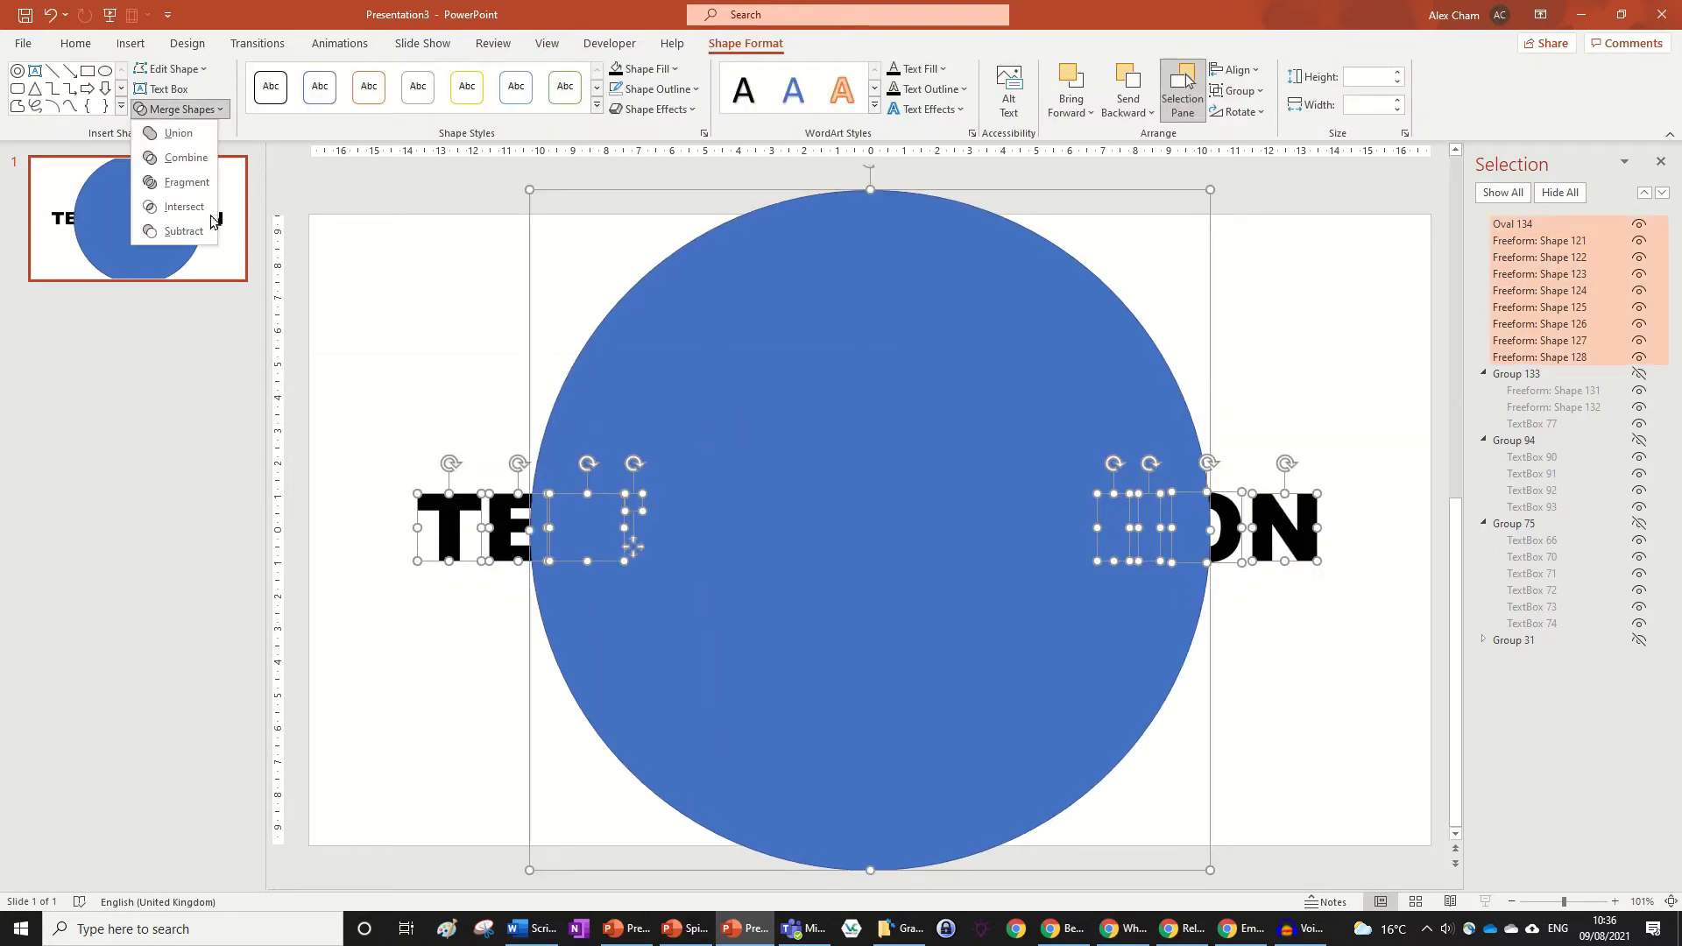
click(176, 178)
click(410, 284)
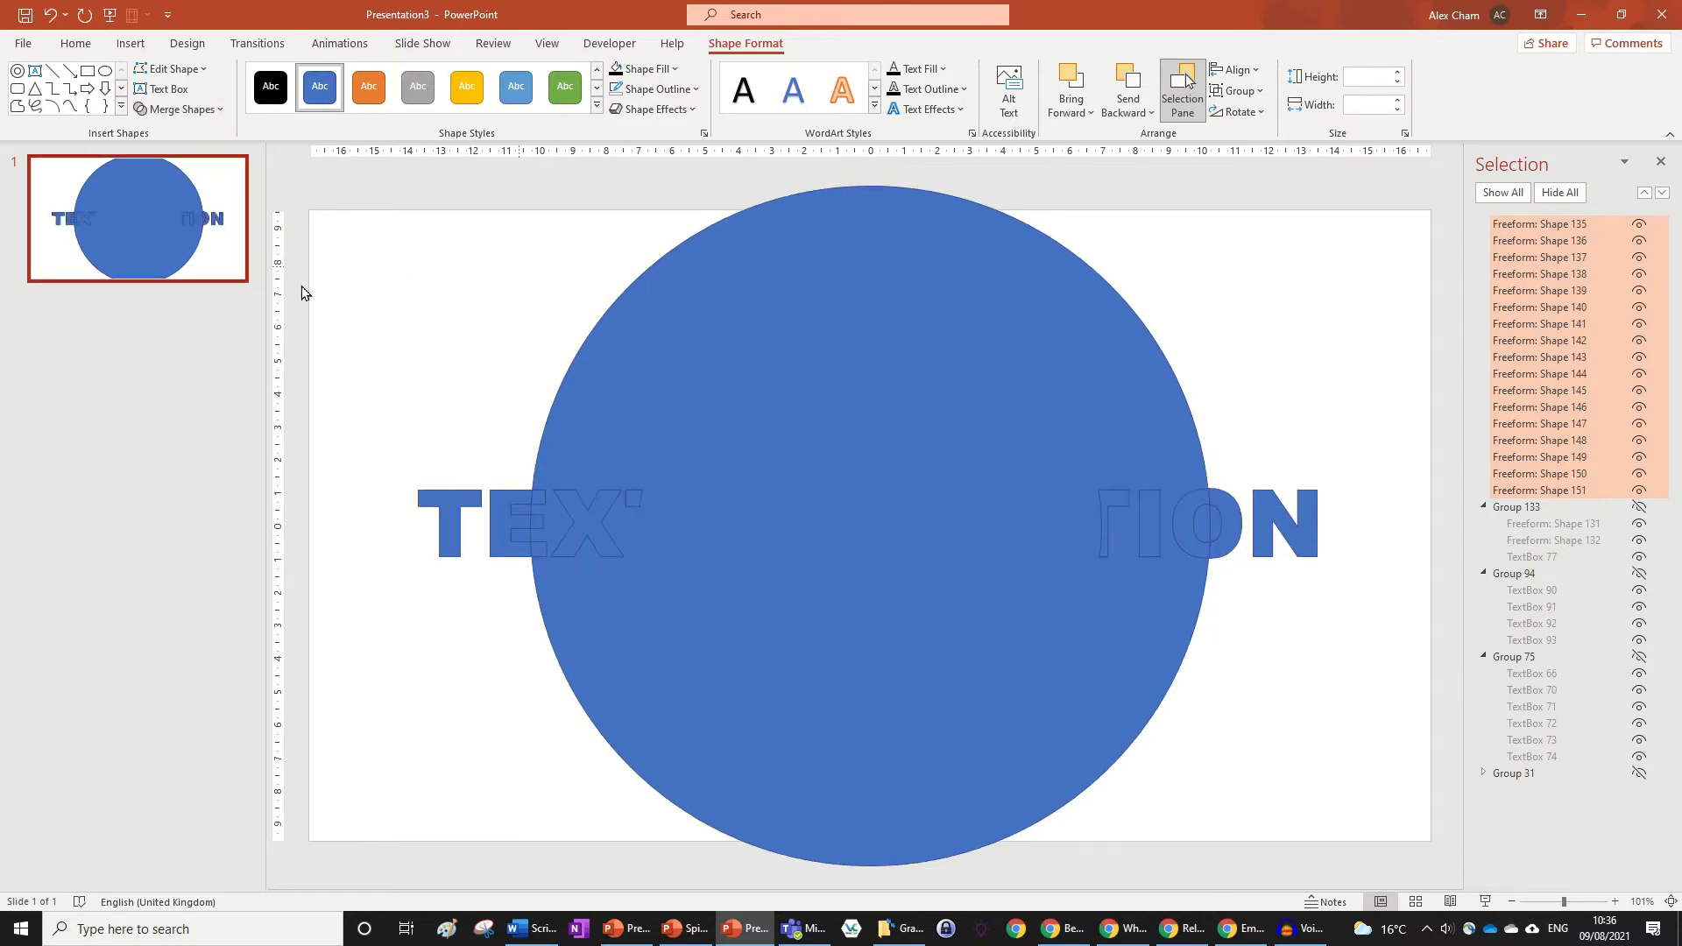
click(894, 450)
key(Delete)
Make the letter fragments black and delete the stray pieces inside the E and O.
drag(292, 350, 1395, 599)
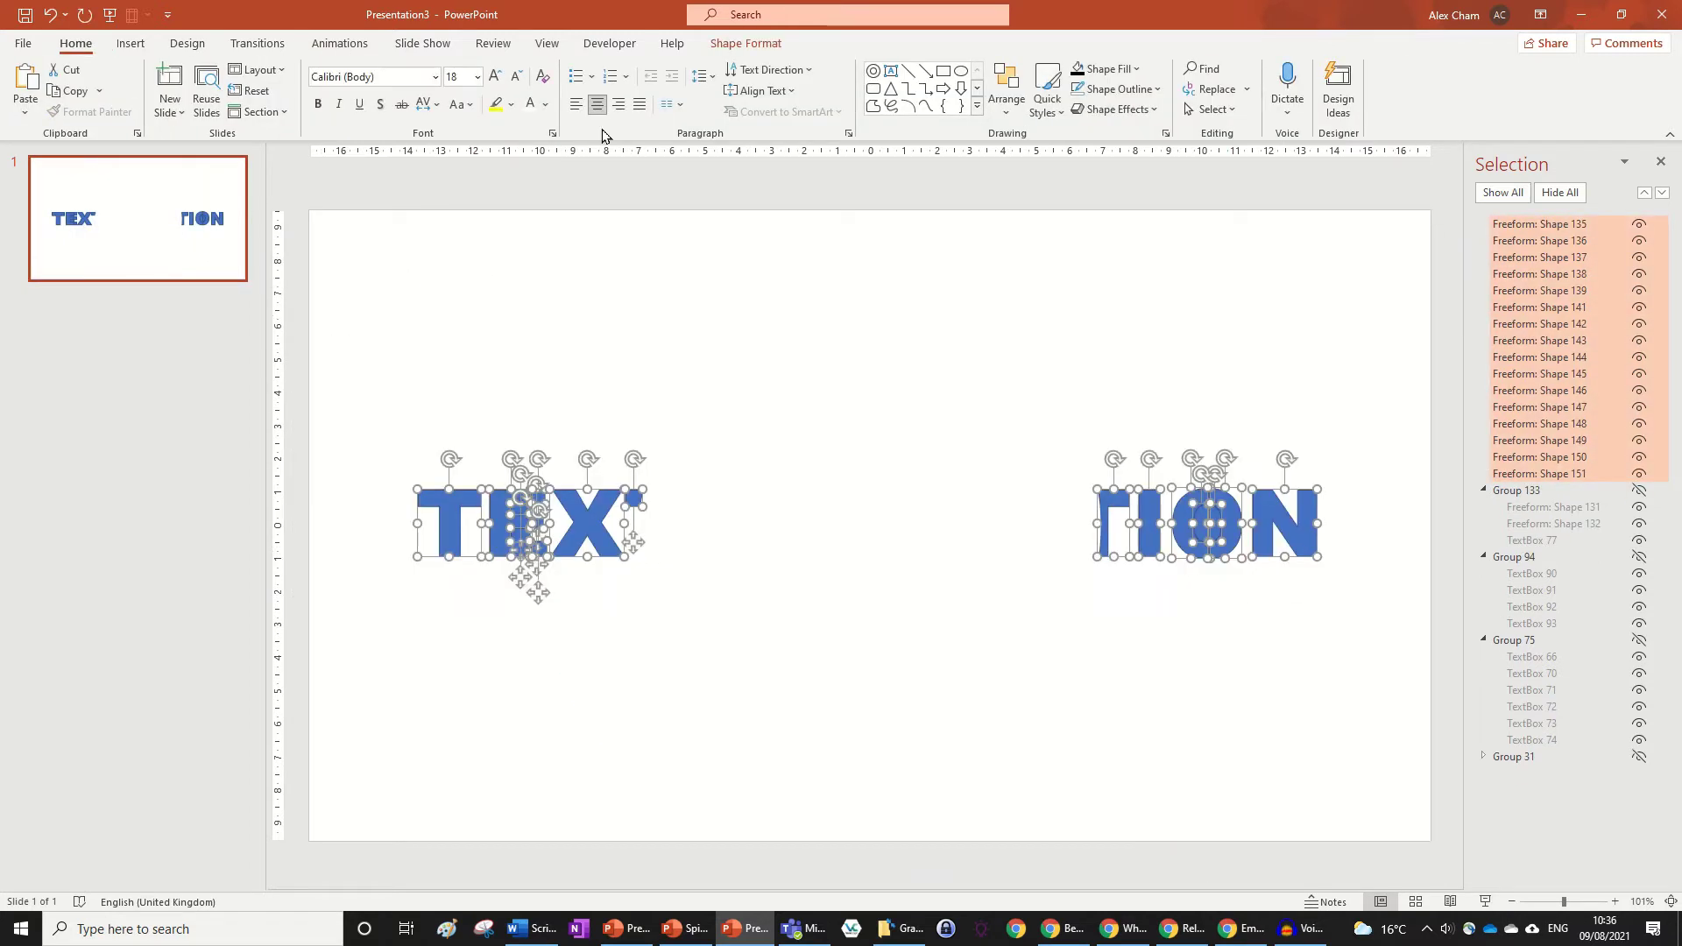
click(746, 43)
click(620, 90)
key(Escape)
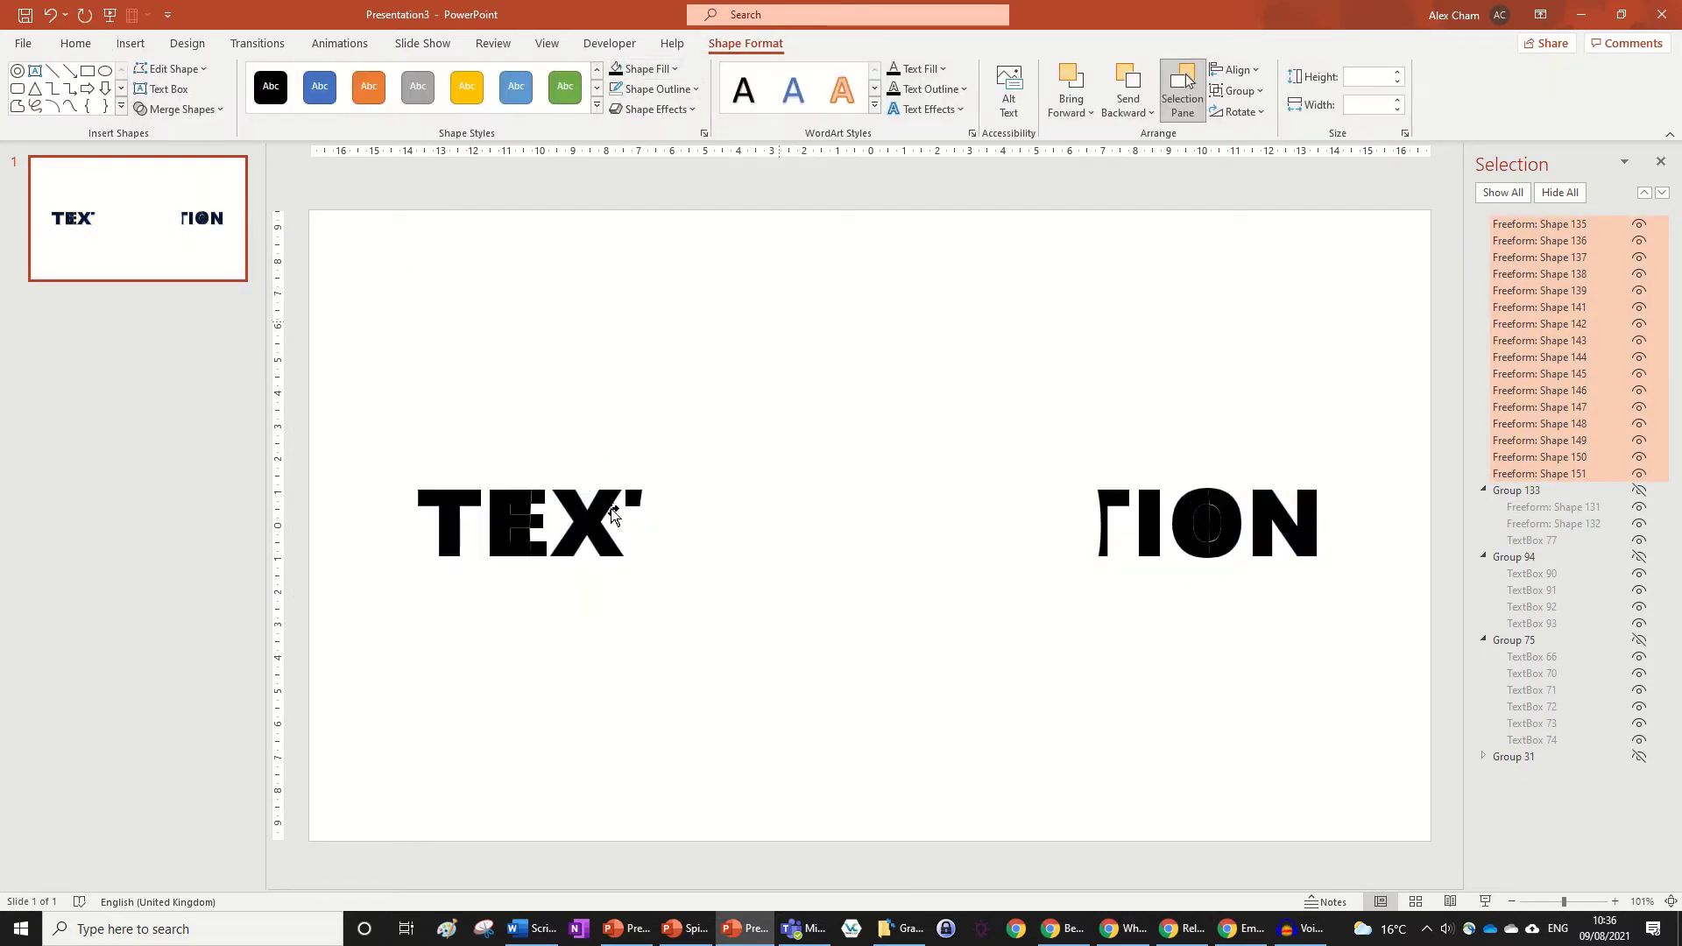
click(515, 508)
drag(515, 508, 529, 538)
key(Delete)
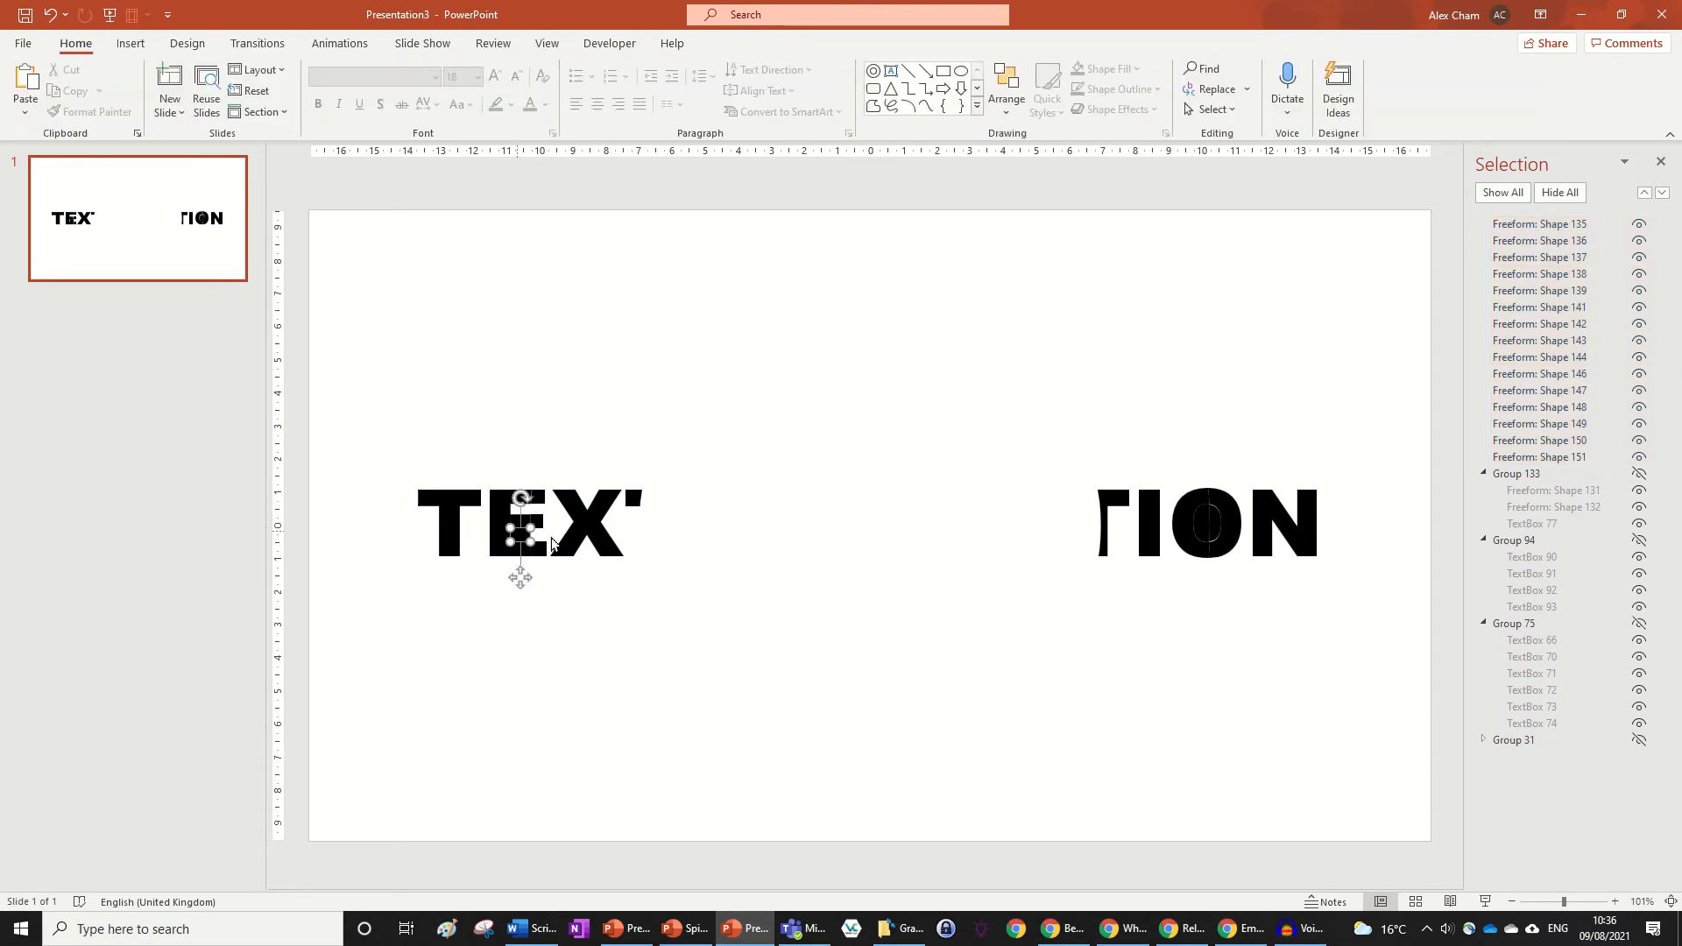
click(1218, 530)
key(Delete)
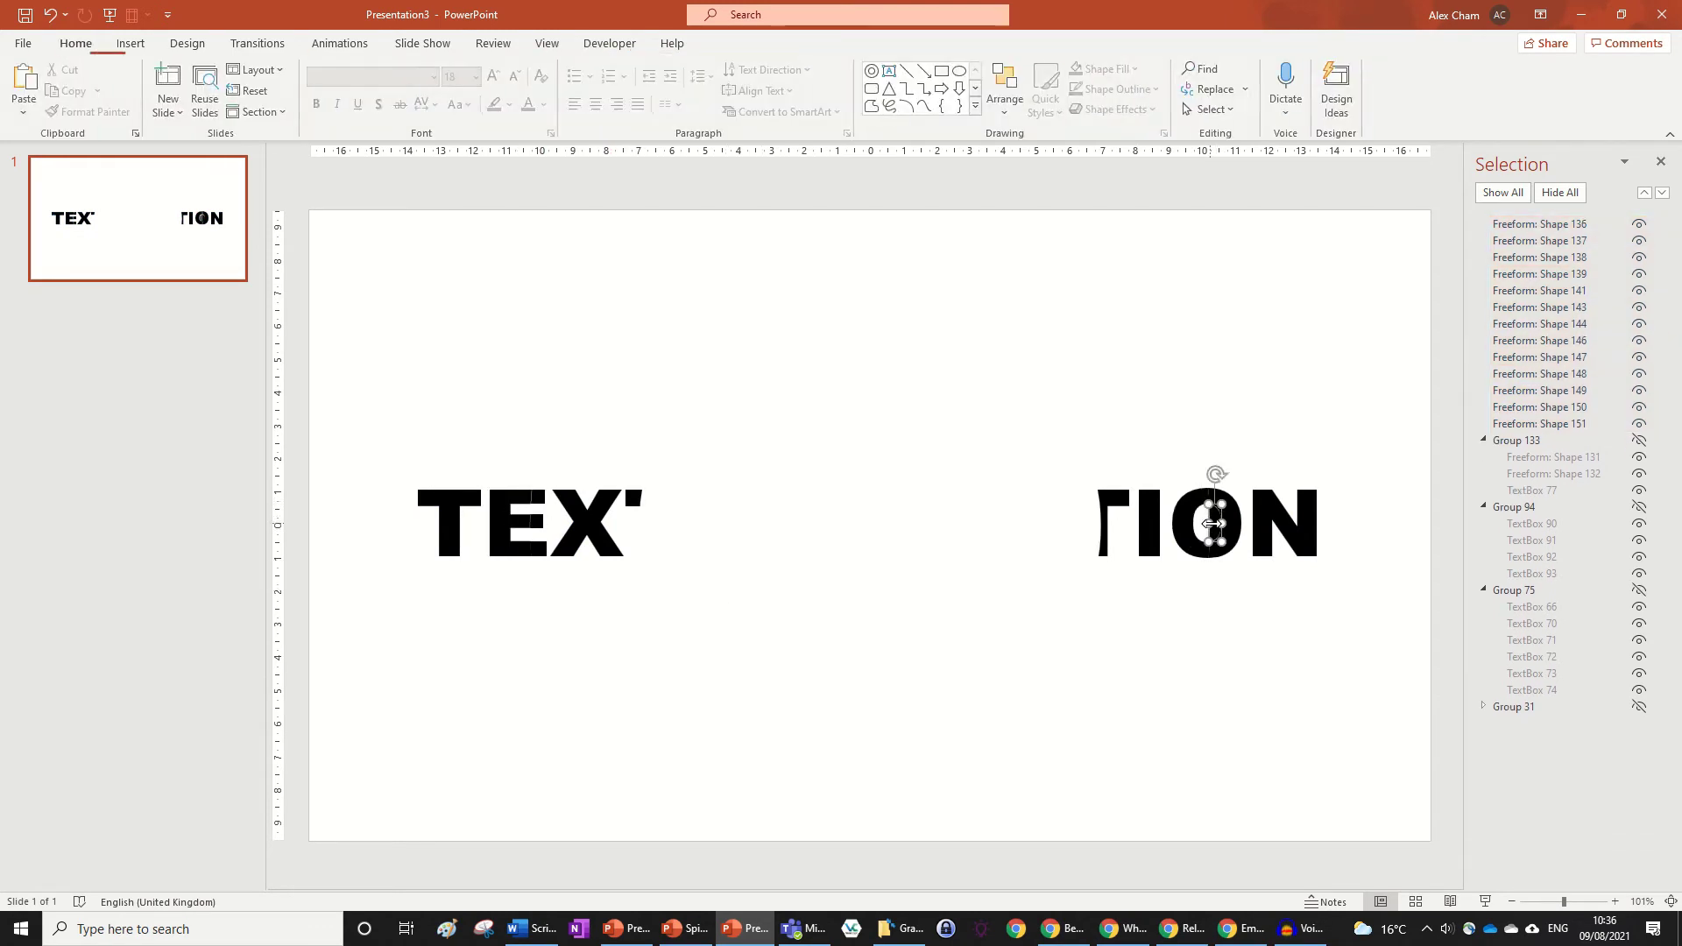
Group the inner ring of fragments as Group 152 and hide it.
drag(1218, 570, 529, 340)
key(ctrl+g)
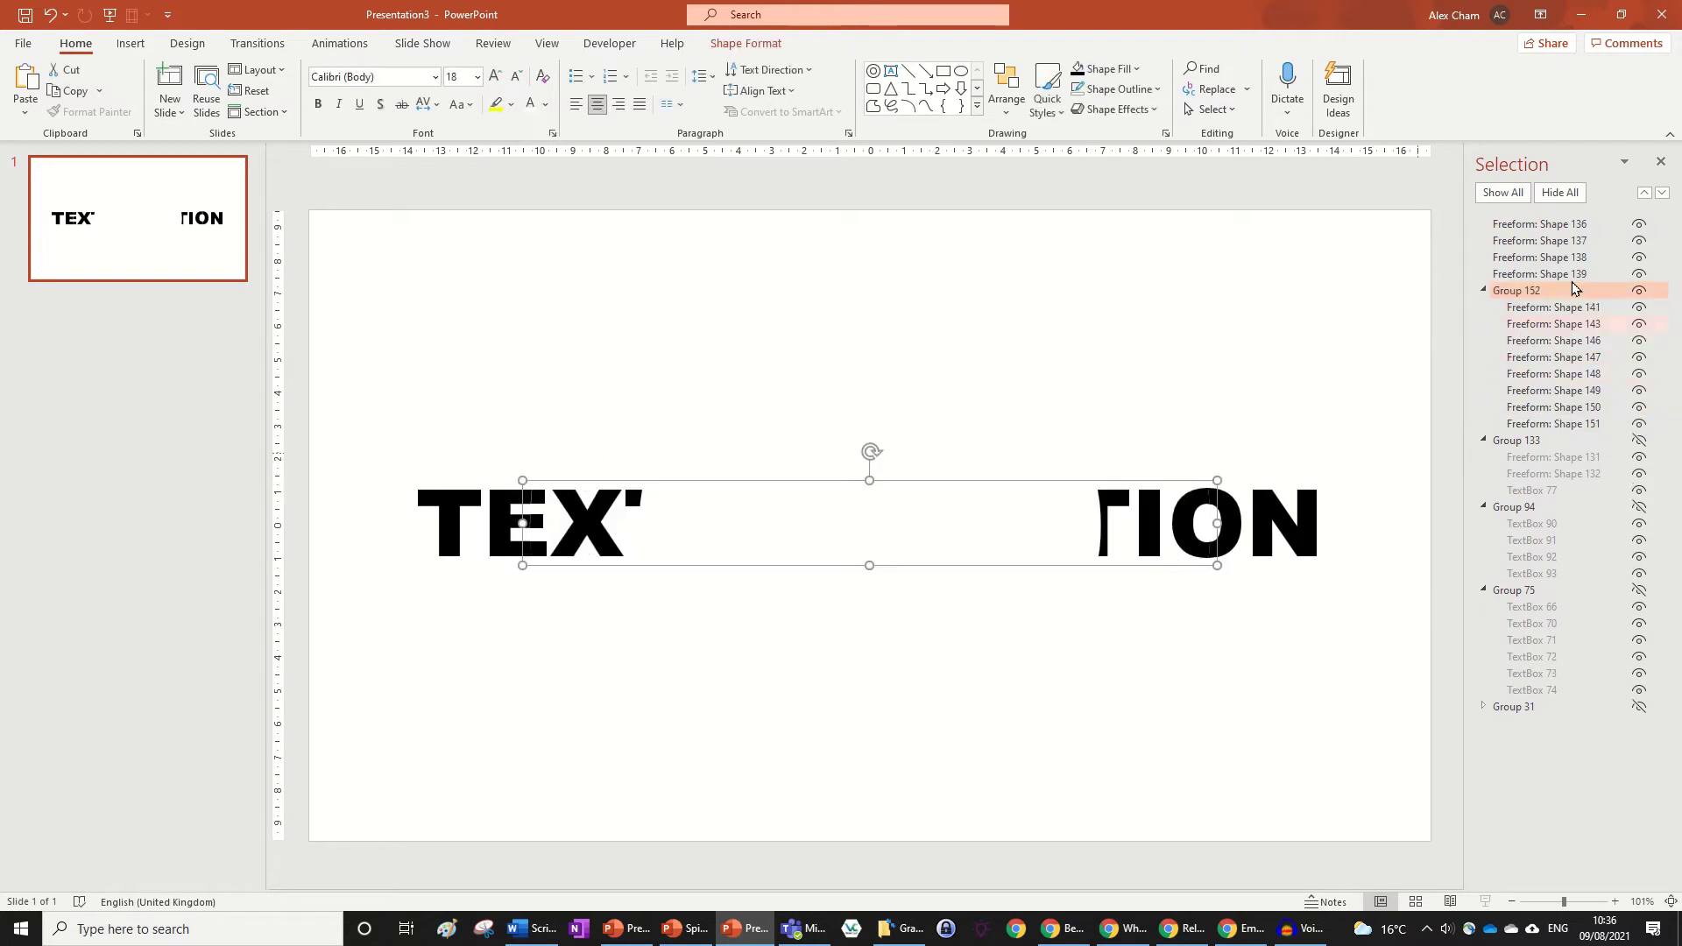
click(1638, 290)
click(961, 72)
Place another circle, centre it on the slide, and enlarge it to fill the slide.
click(845, 506)
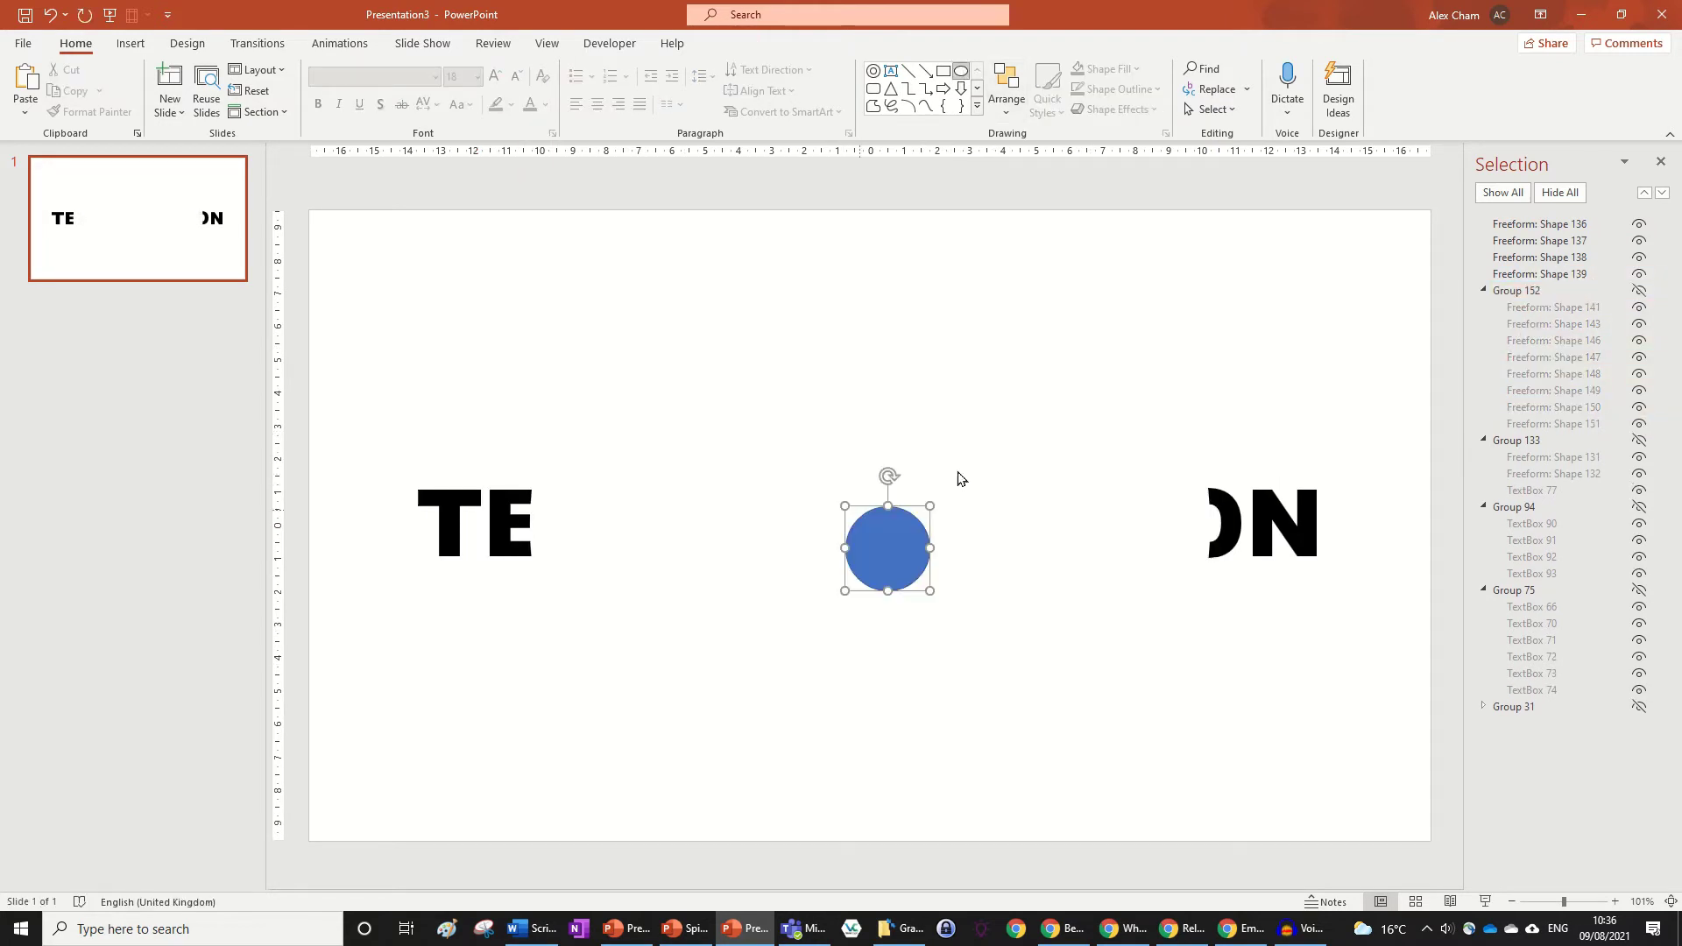
click(1244, 75)
click(1242, 117)
click(1238, 70)
click(1258, 255)
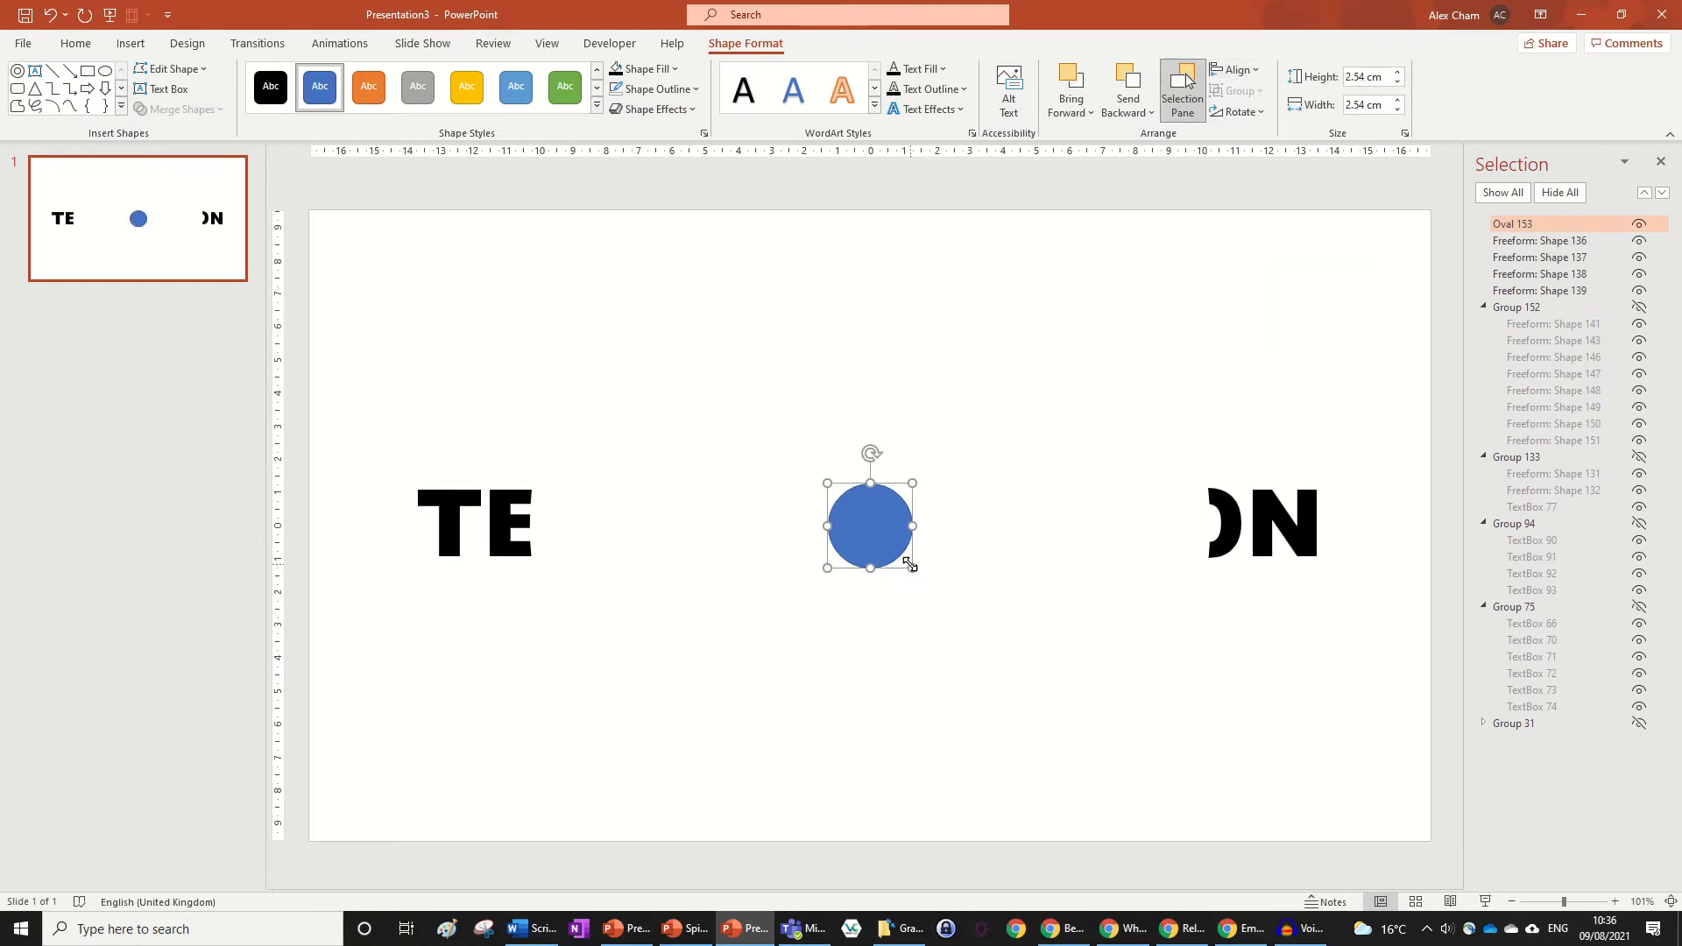
drag(911, 565, 1376, 699)
Delete the circle and group the four remaining TE…ON pieces as Group 154.
key(Delete)
drag(1397, 618, 291, 426)
key(ctrl+g)
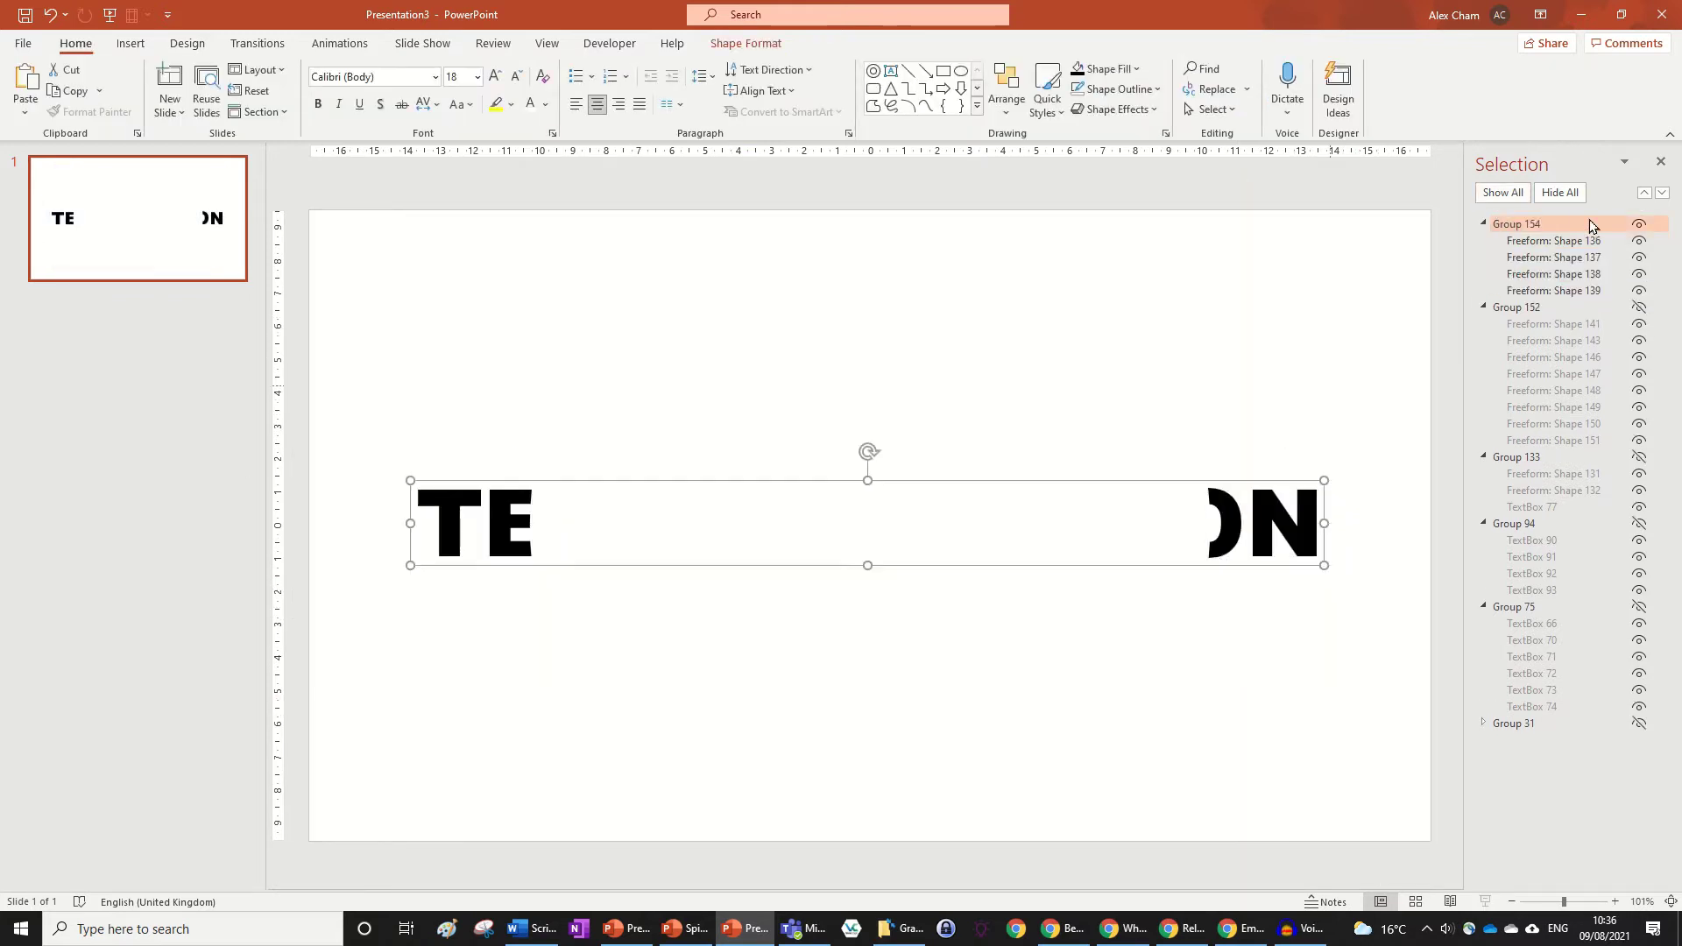